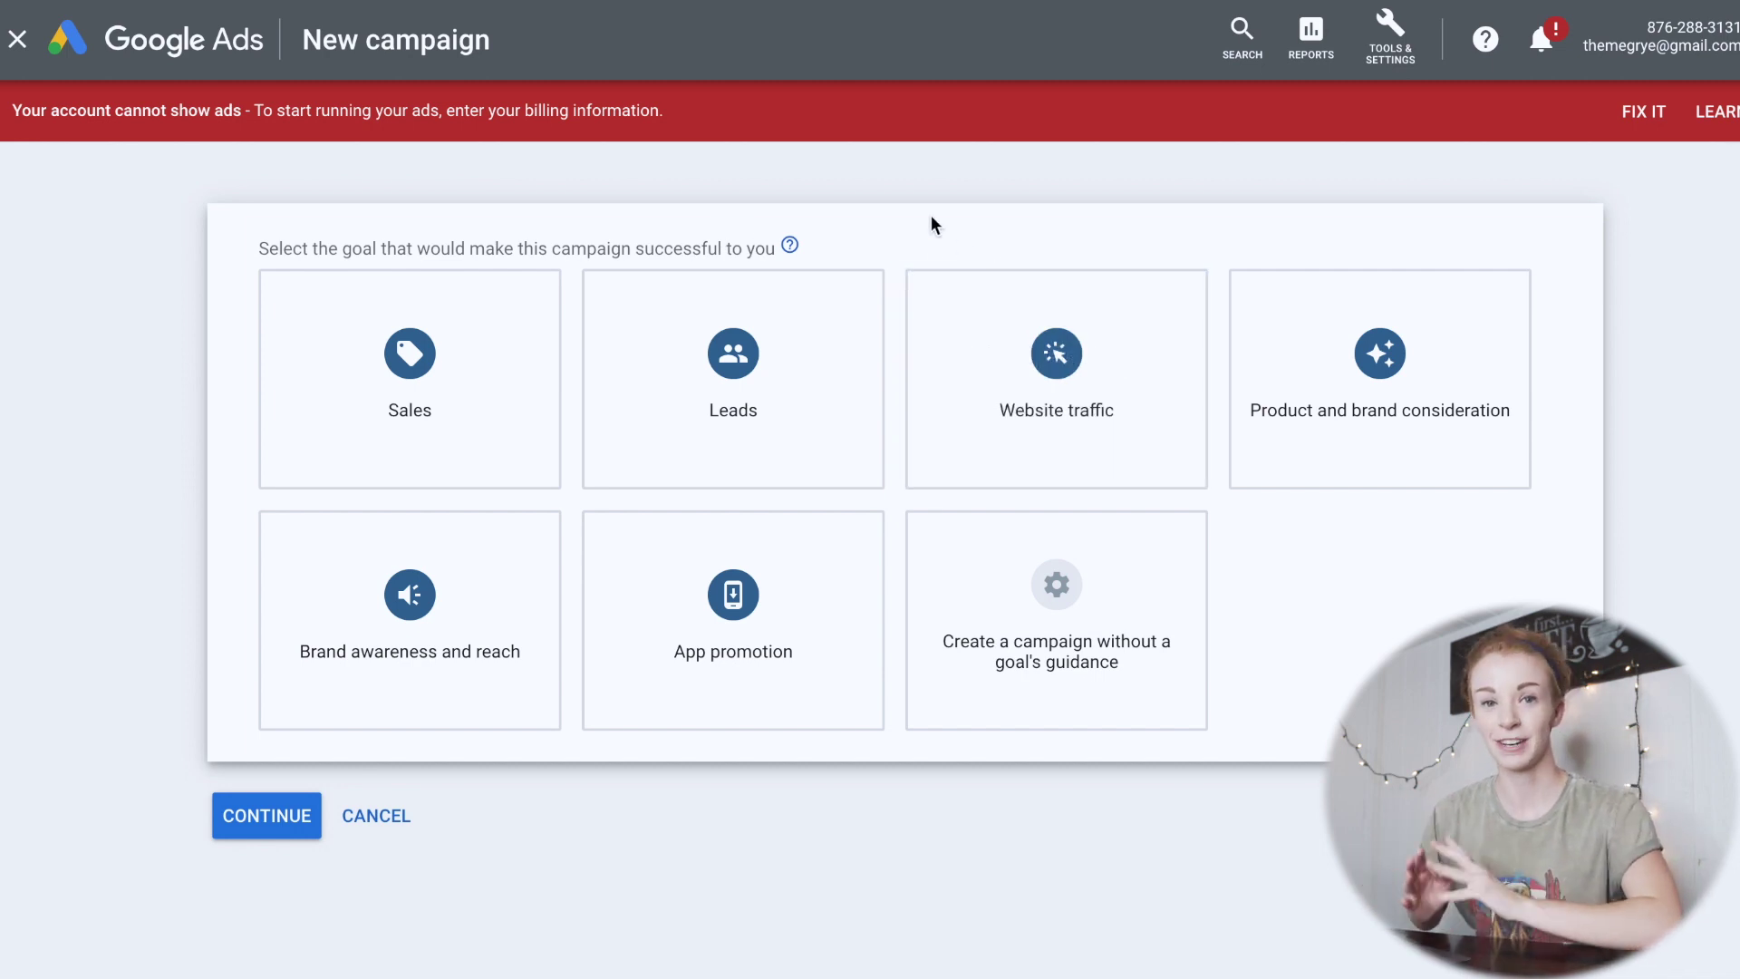
Choose to create the campaign without a goal's guidance and select Search as its campaign type.
scroll(917, 685, "down", 1)
scroll(629, 920, "up", 1)
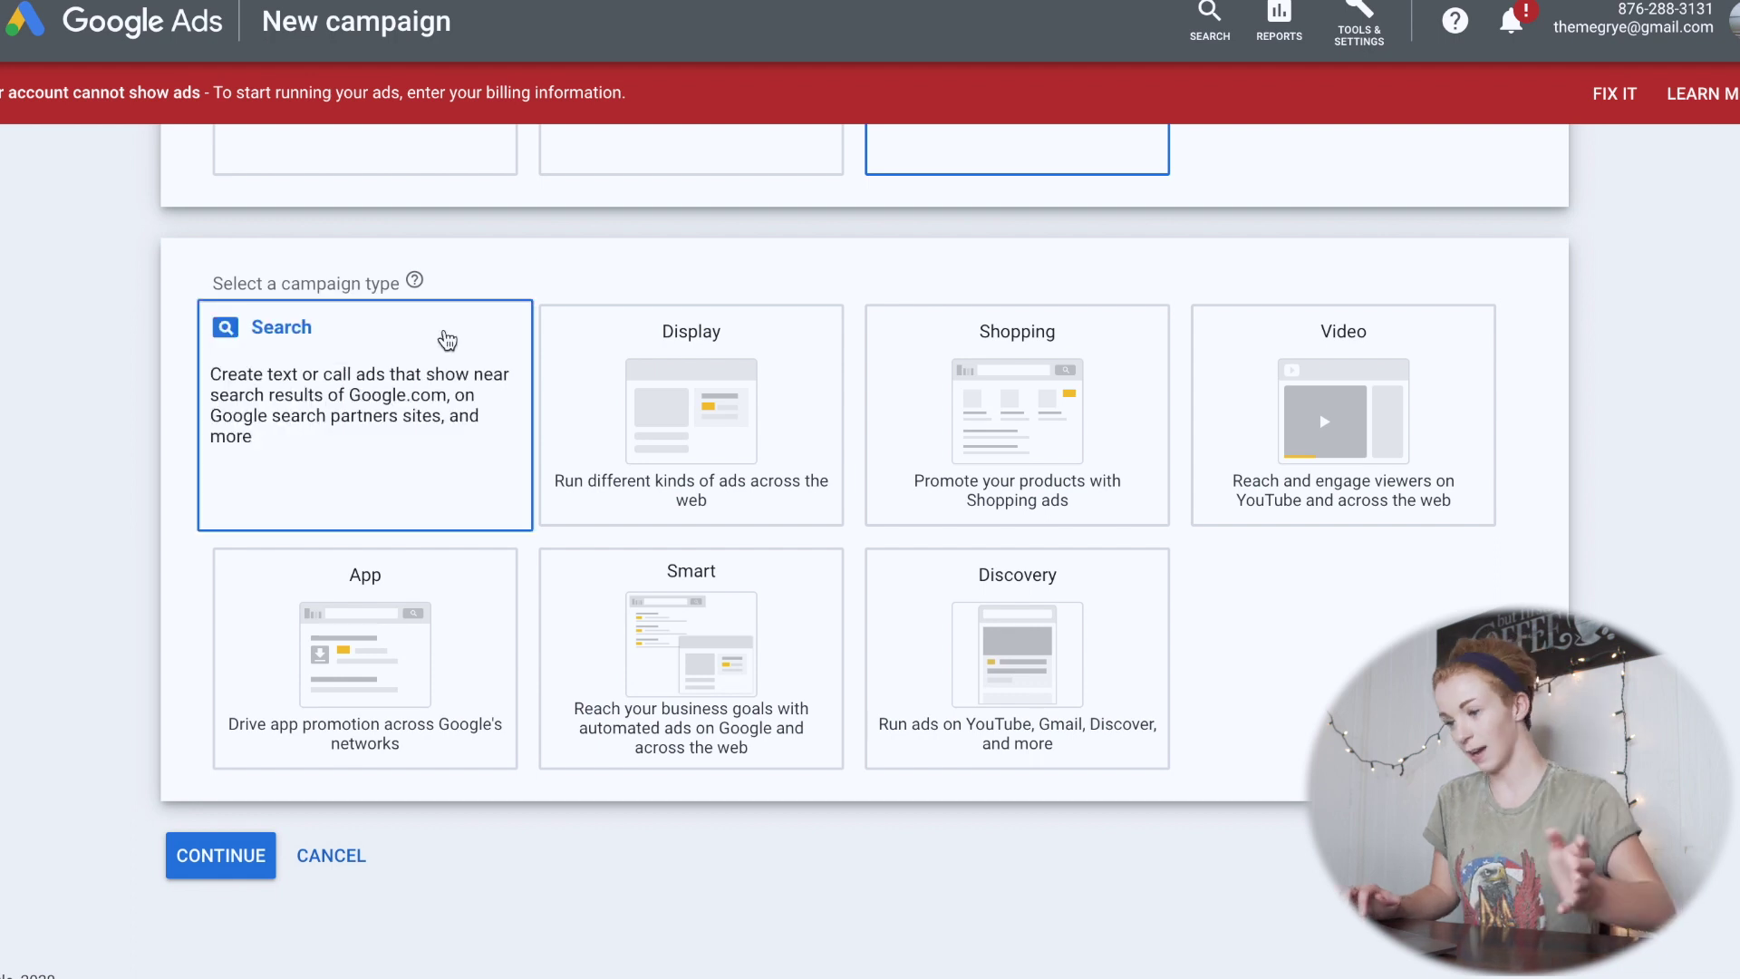
left_click(224, 483)
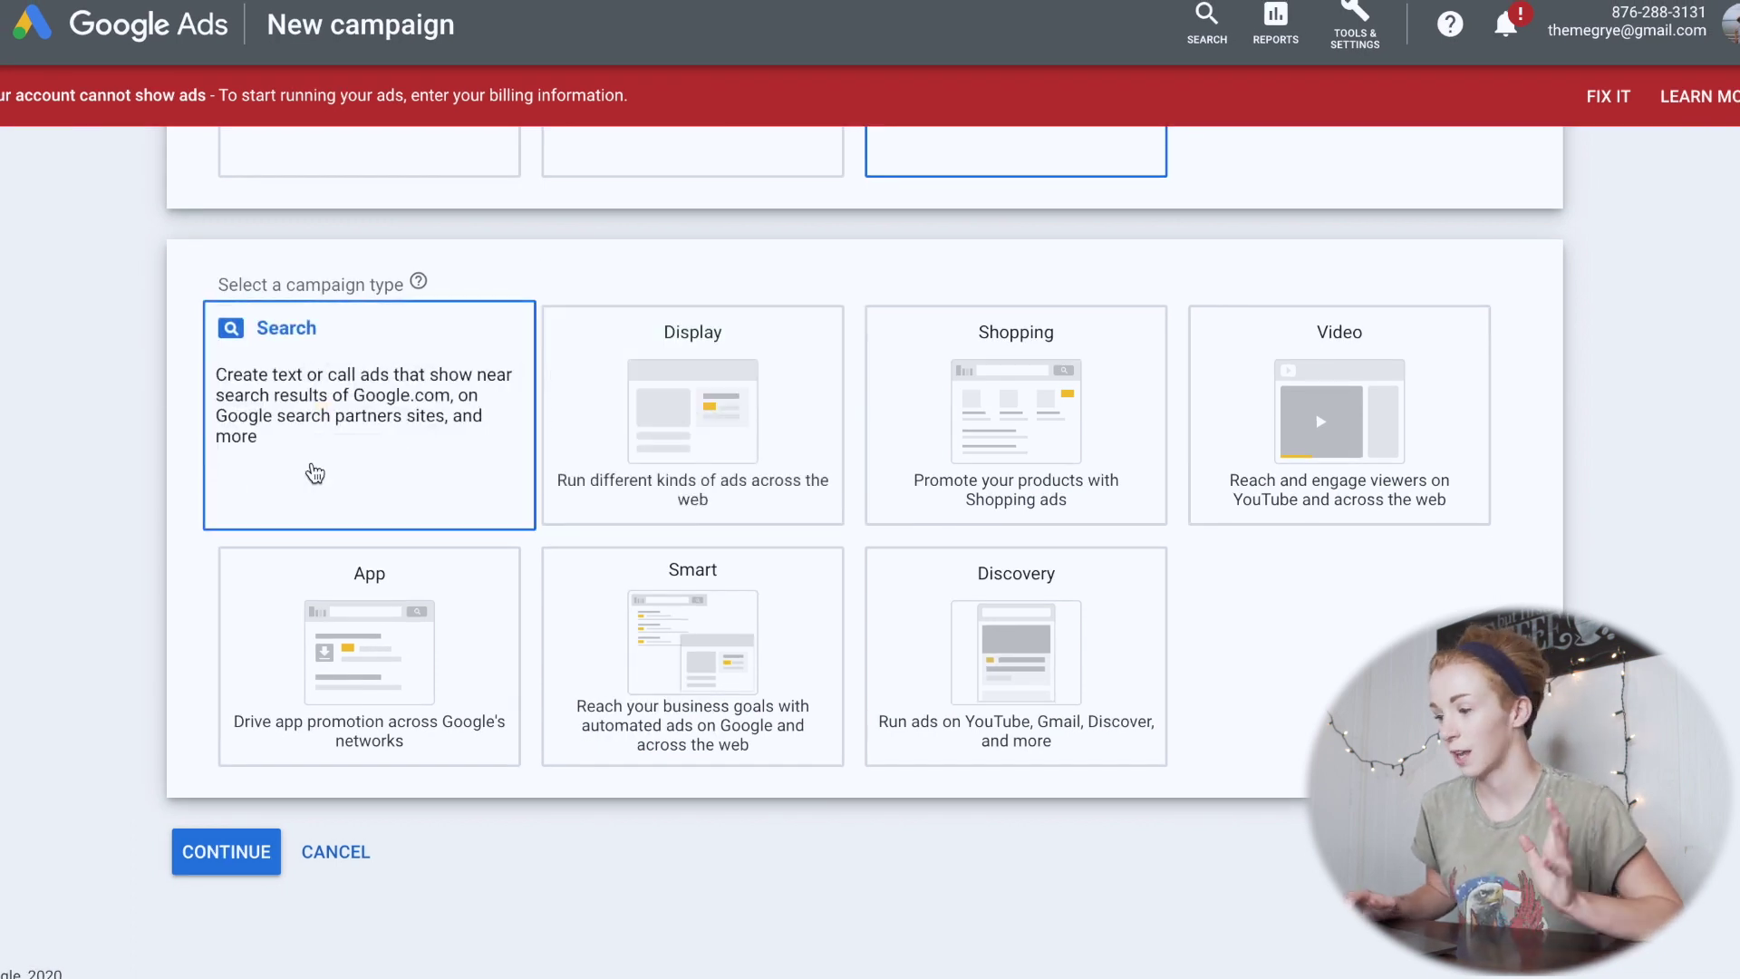
left_click(638, 455)
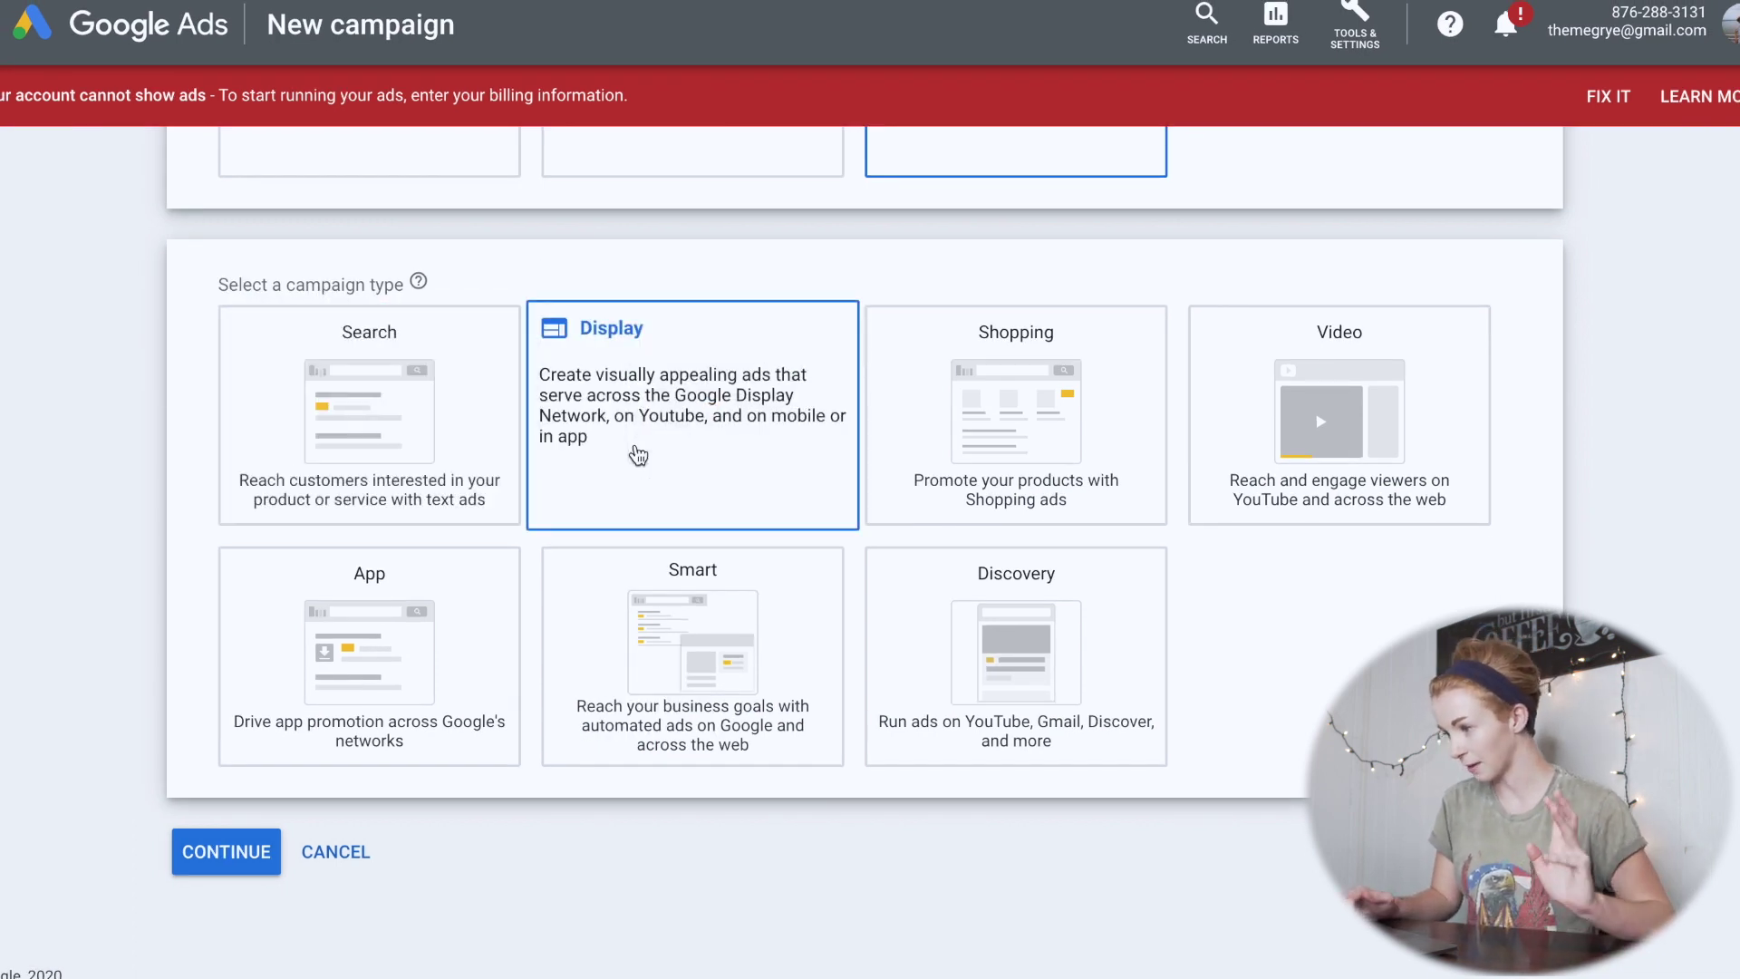
left_click(1015, 433)
left_click(1357, 403)
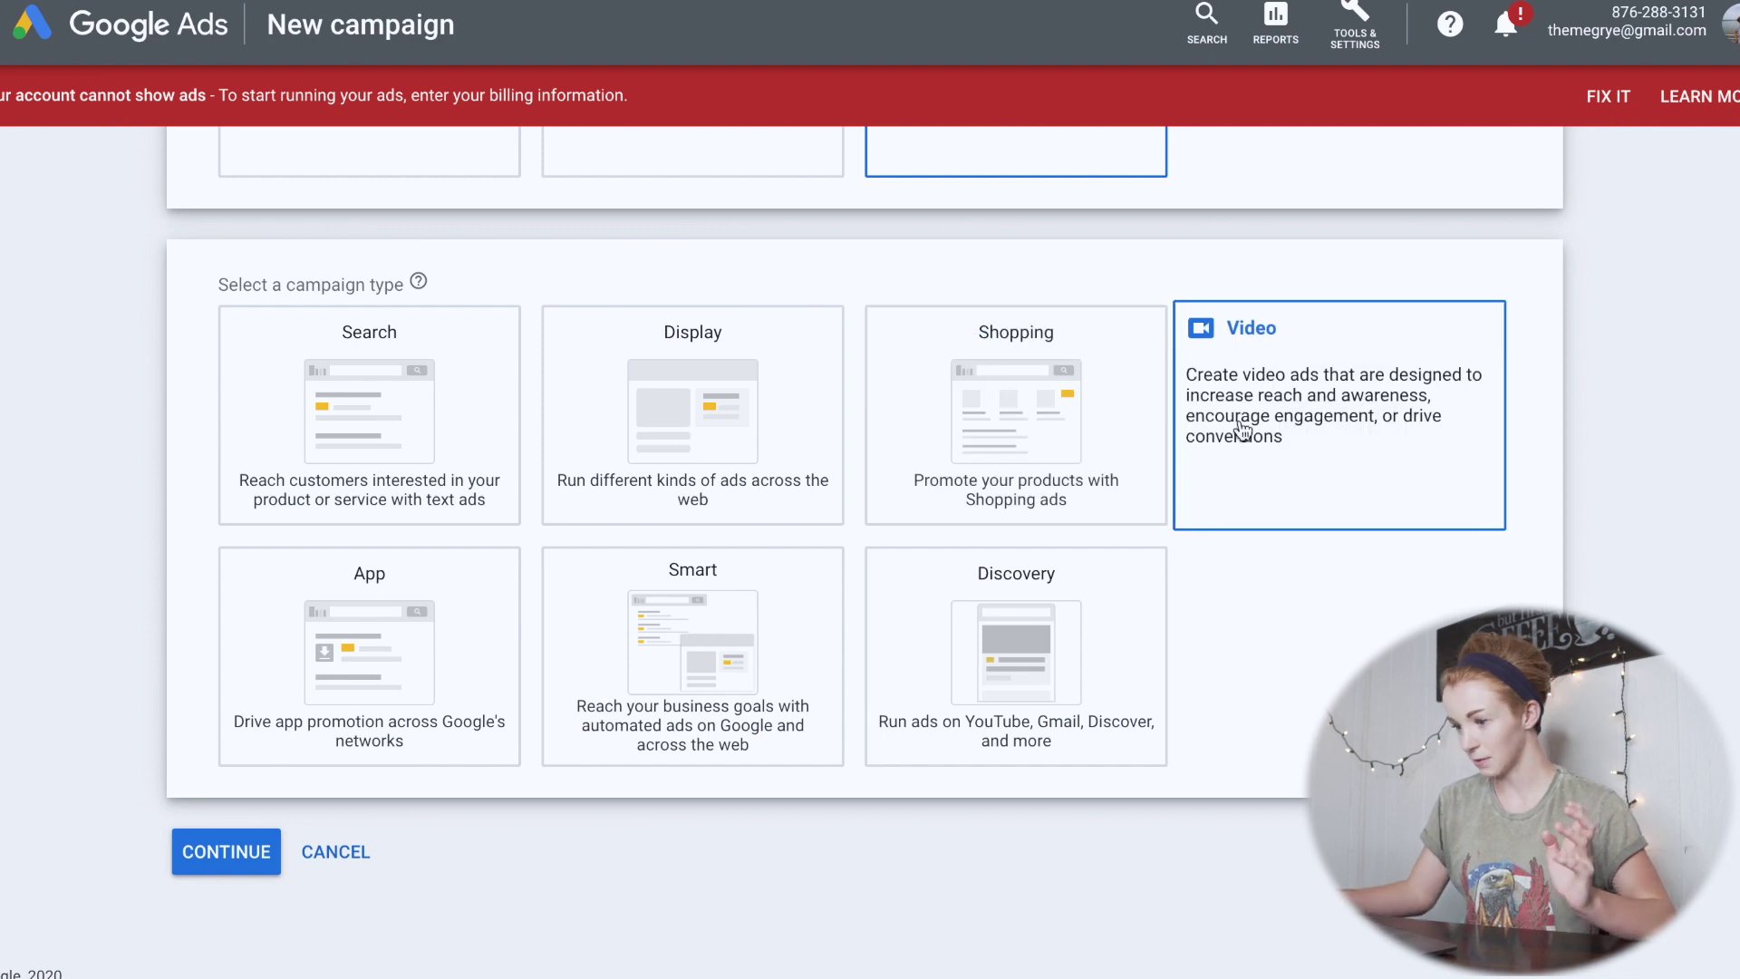
left_click(653, 671)
left_click(450, 696)
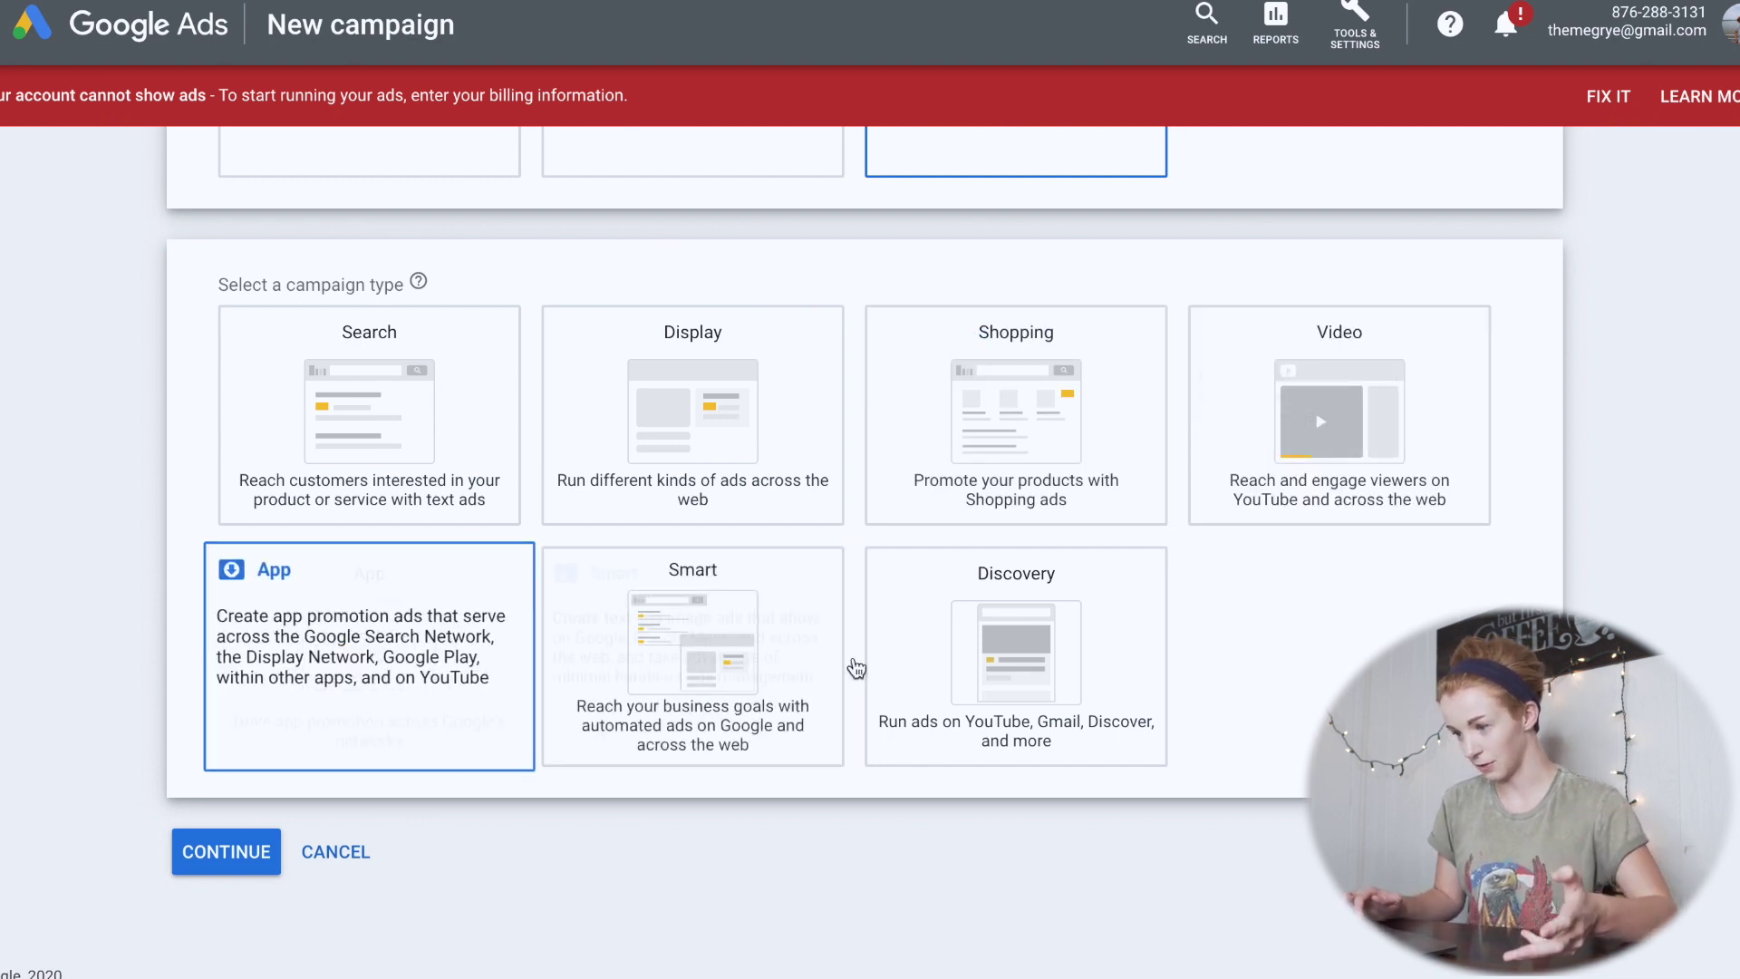
left_click(635, 689)
left_click(997, 689)
left_click(716, 773)
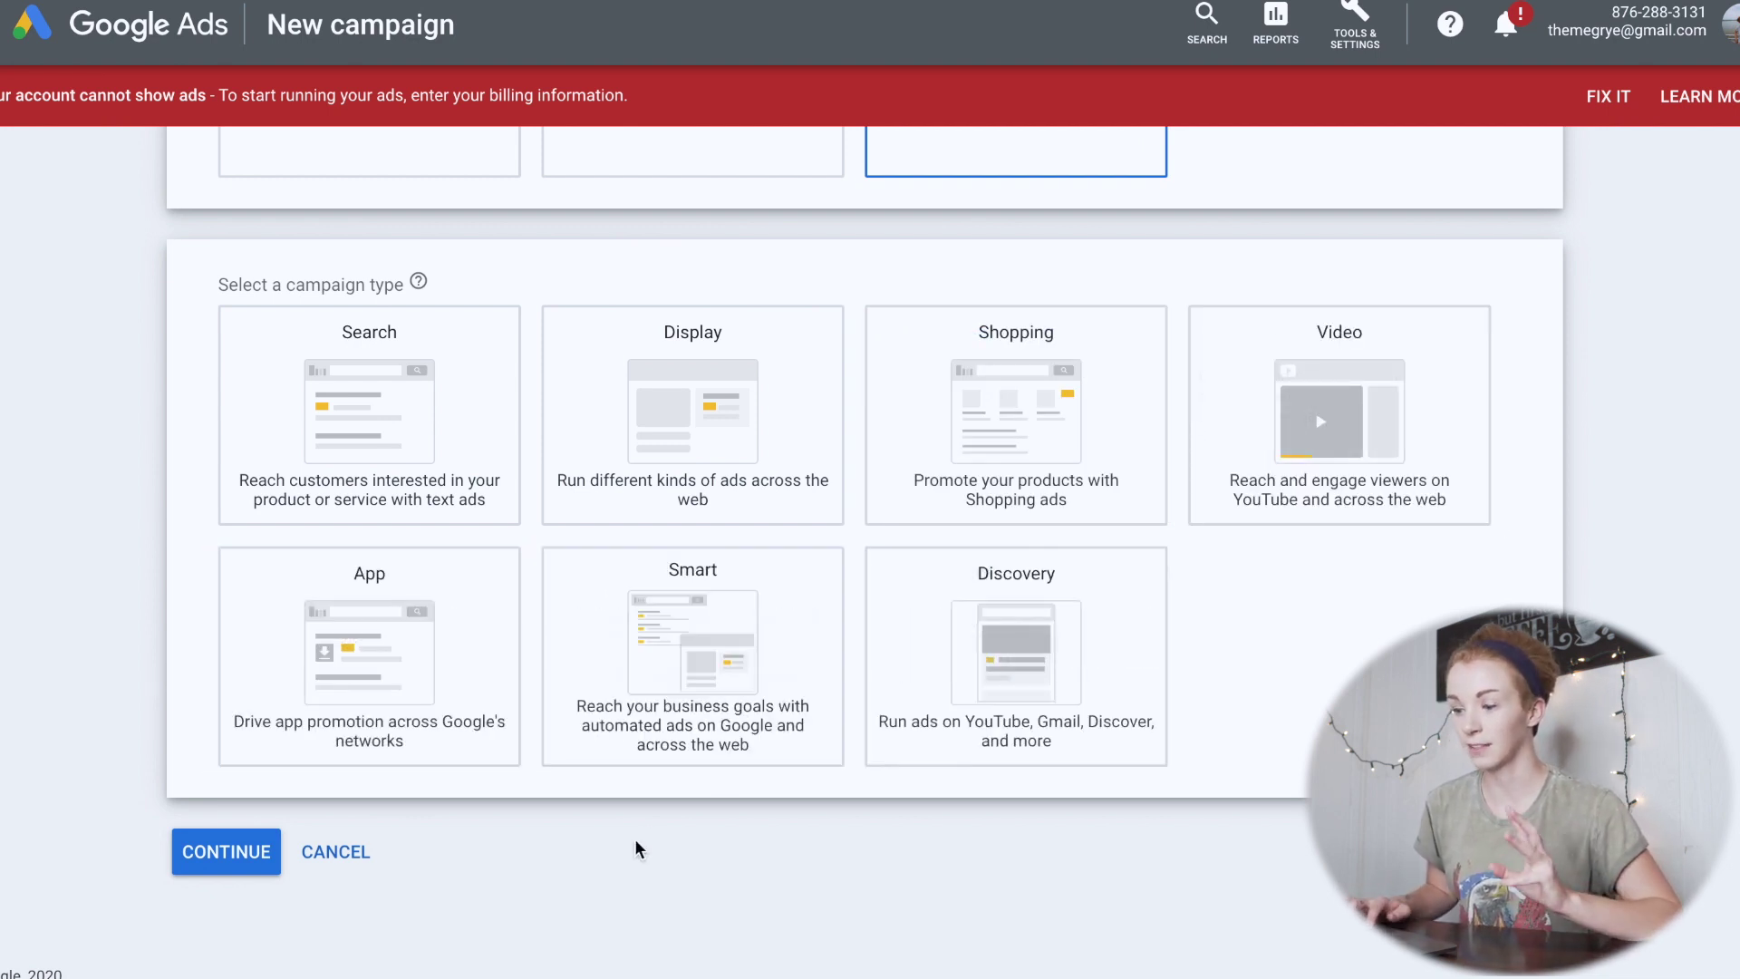
left_click(319, 399)
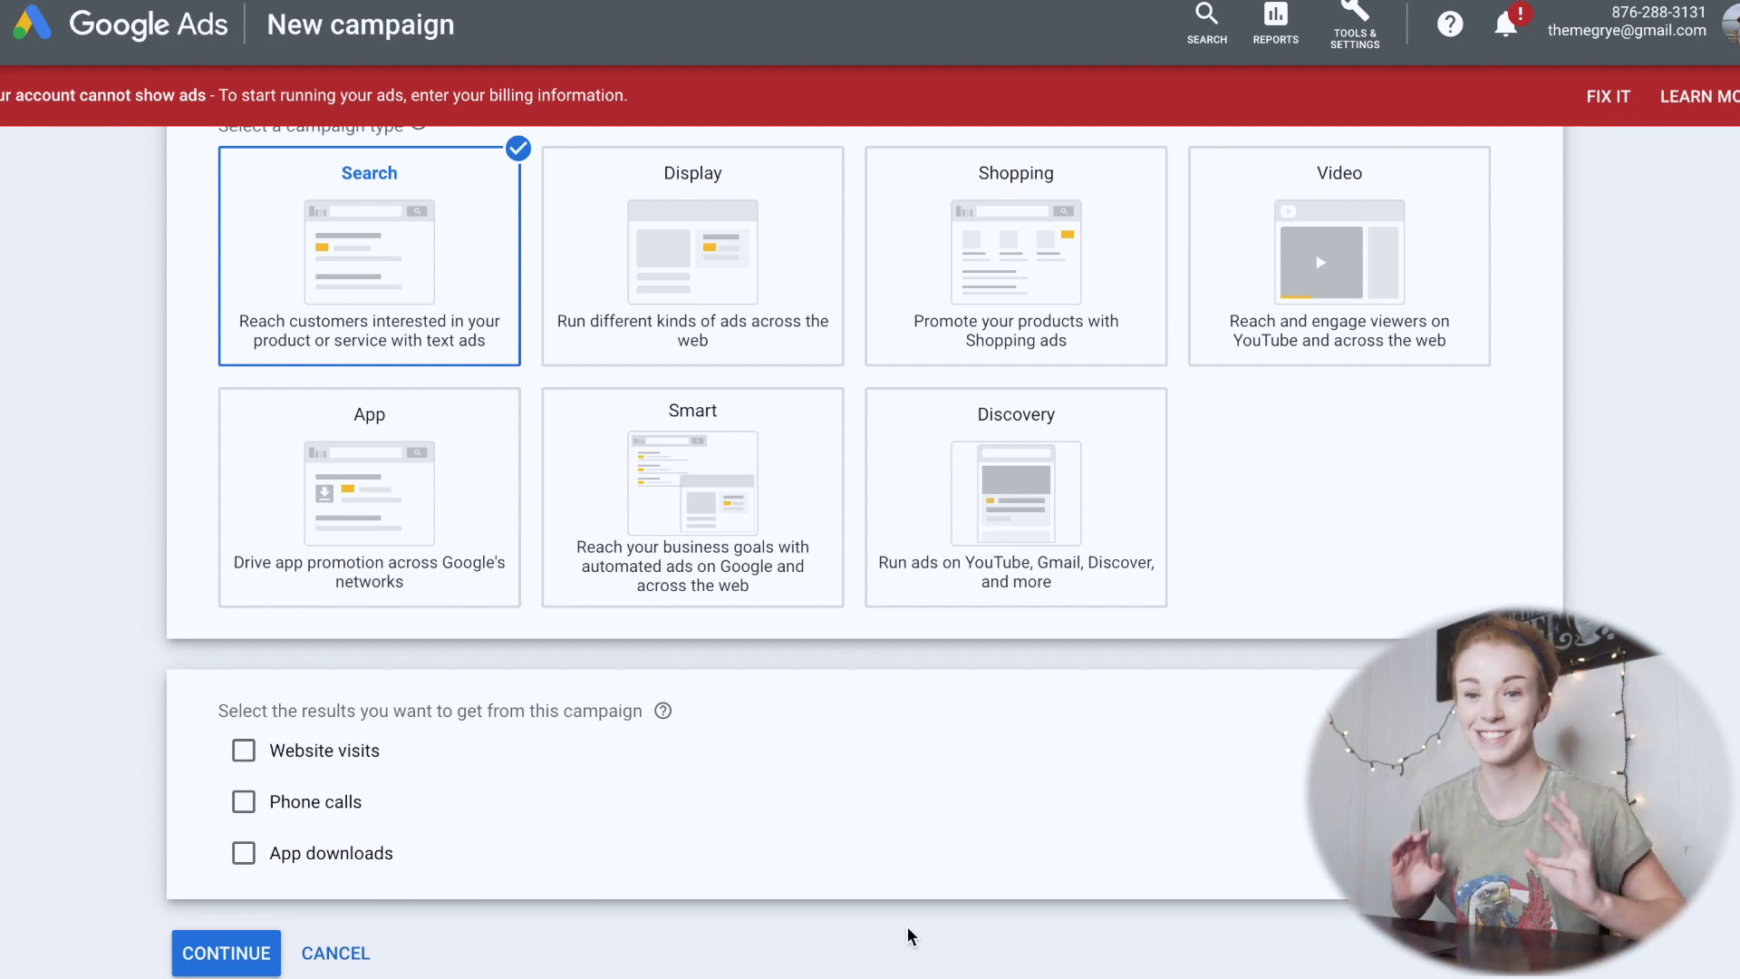
scroll(969, 816, "down", 2)
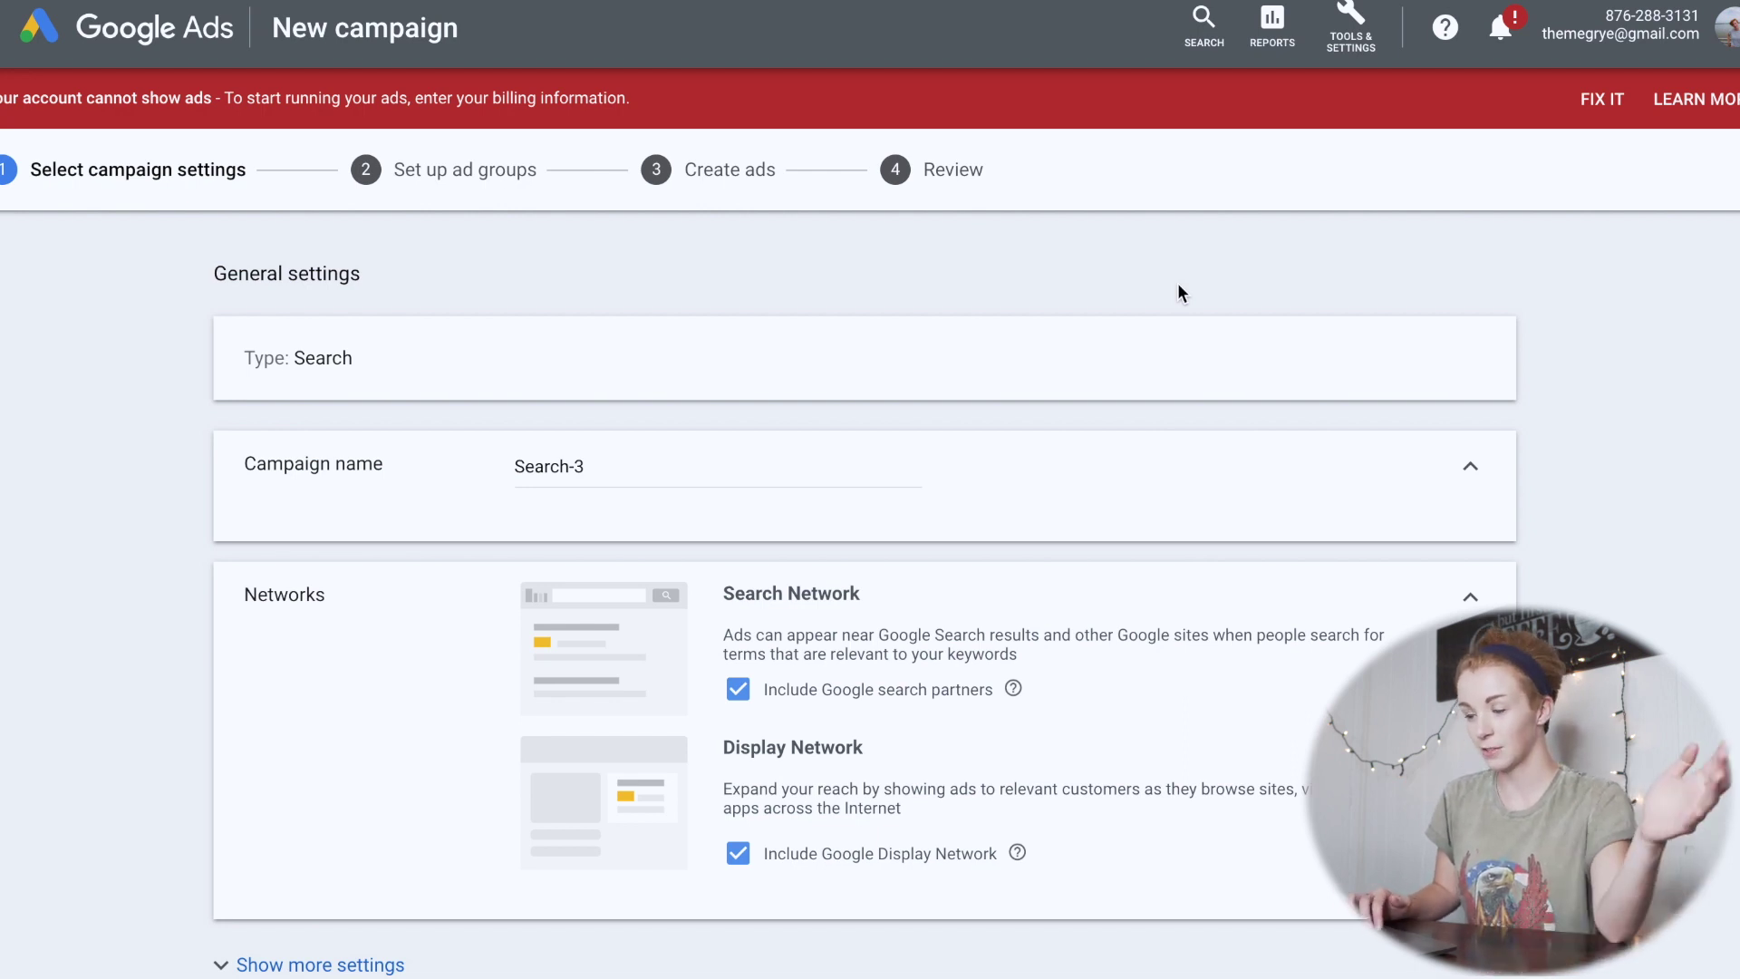
Rename the campaign as Infographic Ad 1.
triple_click(603, 457)
type("Infographic")
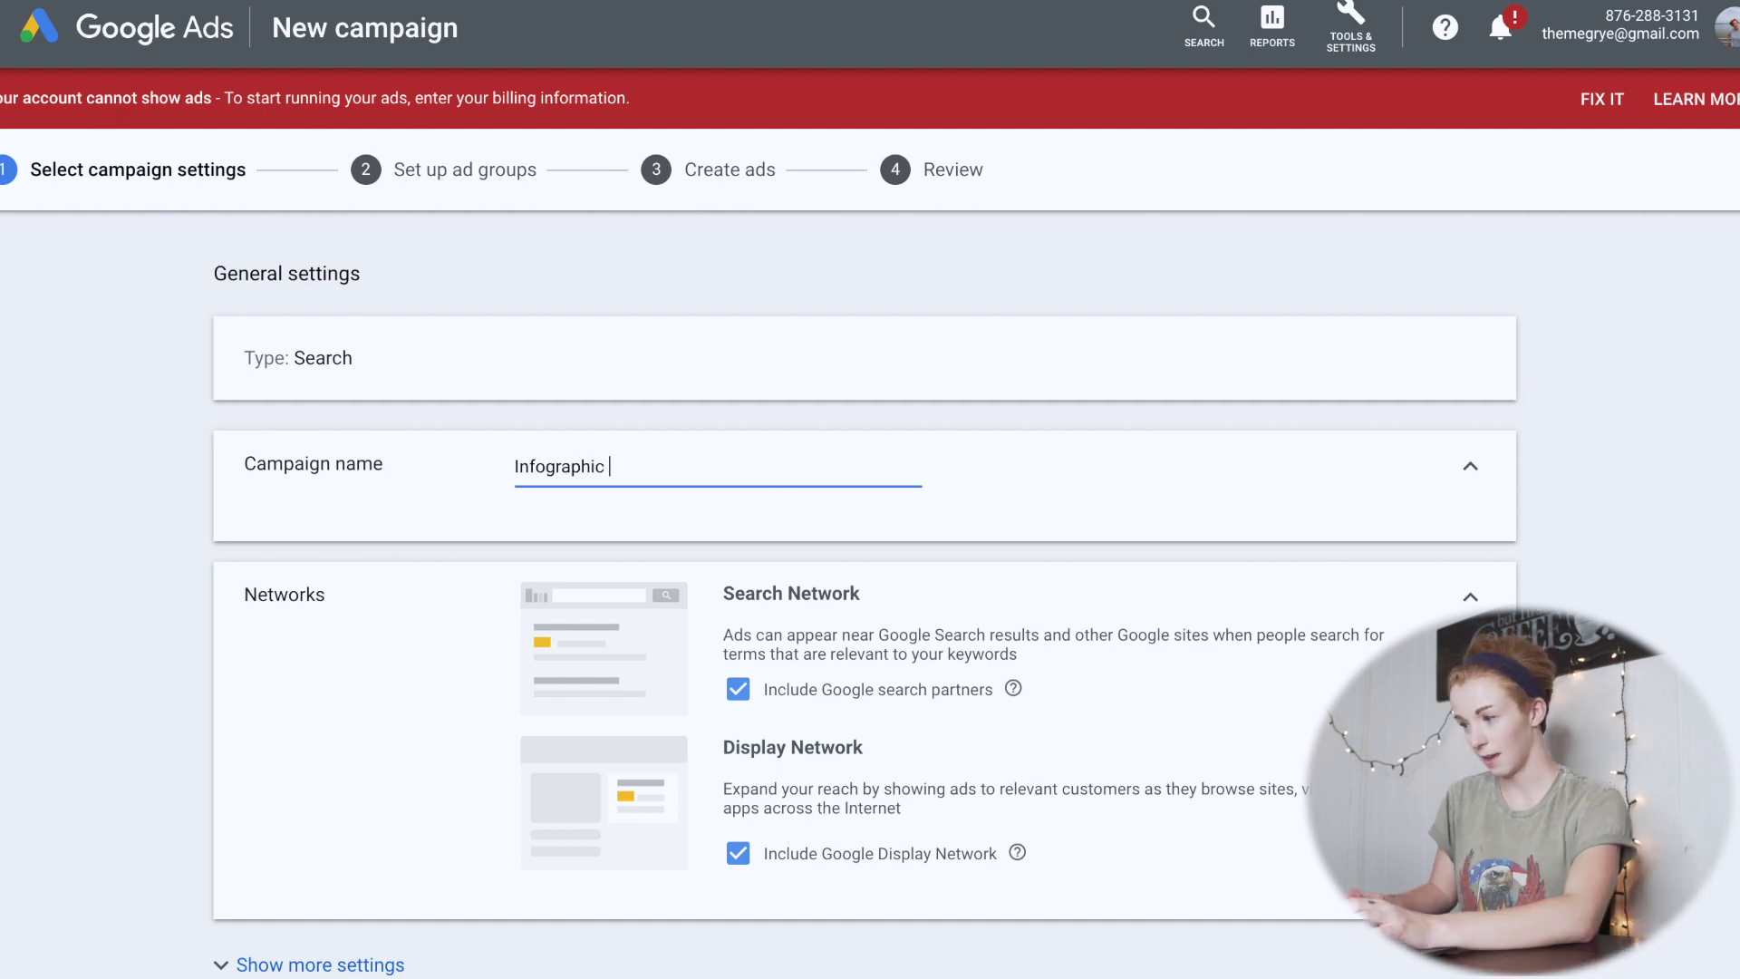
type(" Ad")
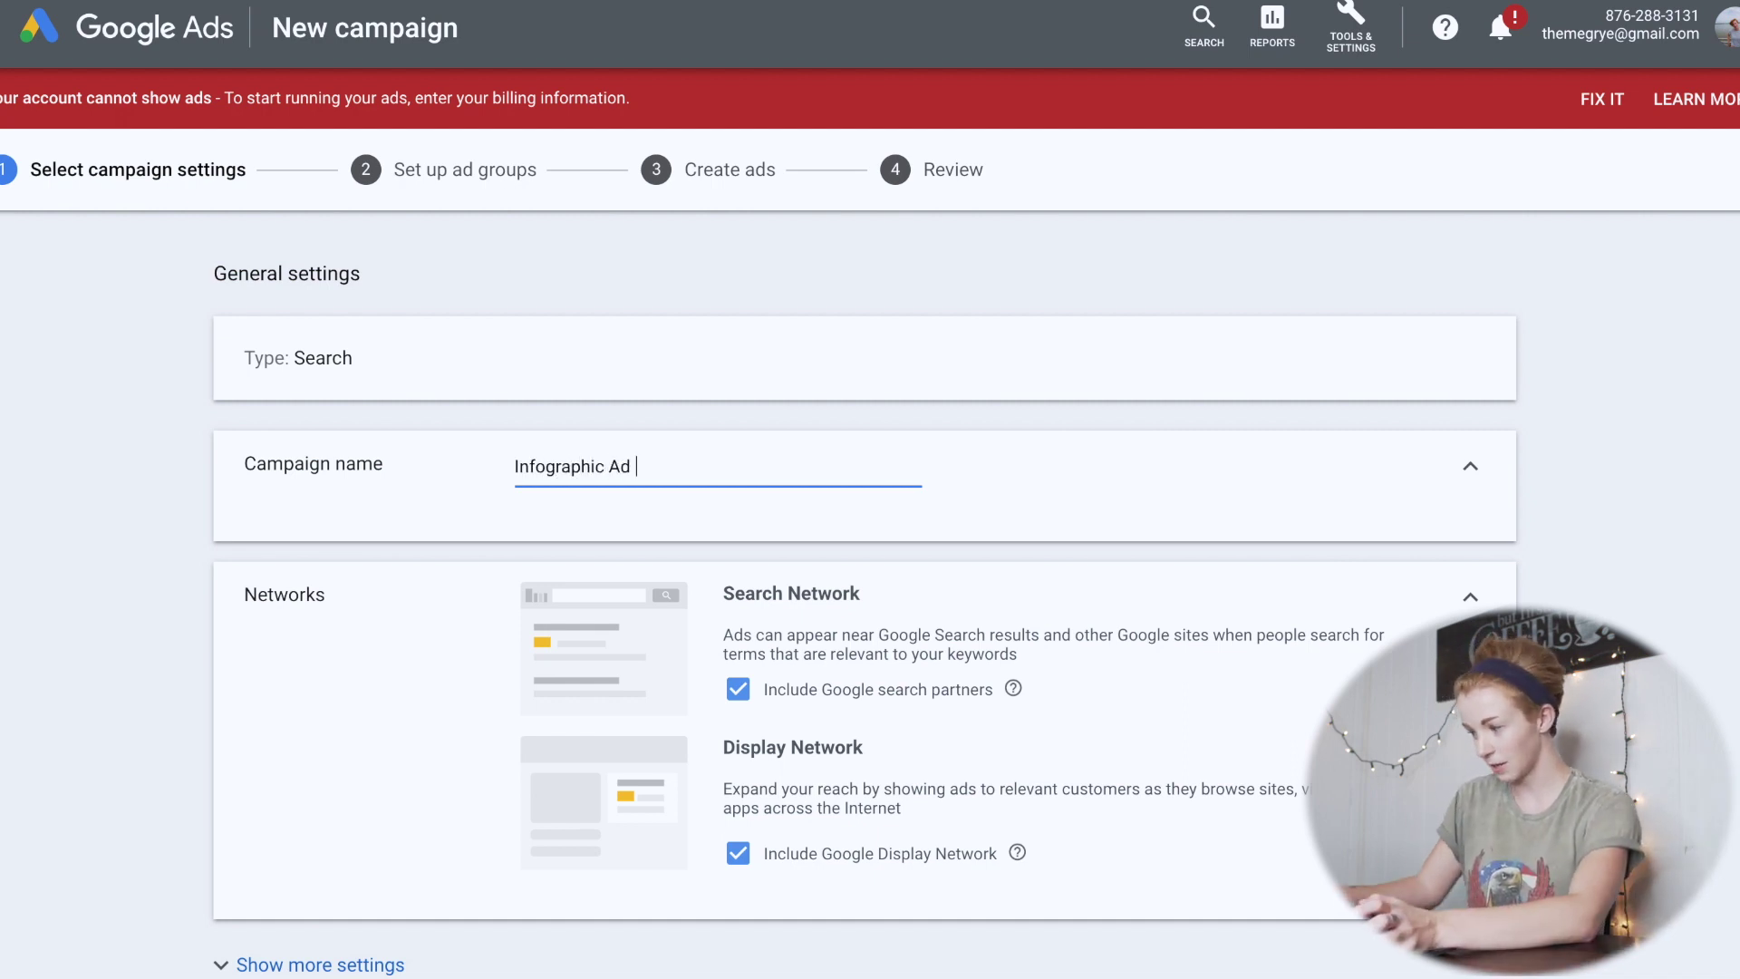
type(" 1")
left_click(1156, 515)
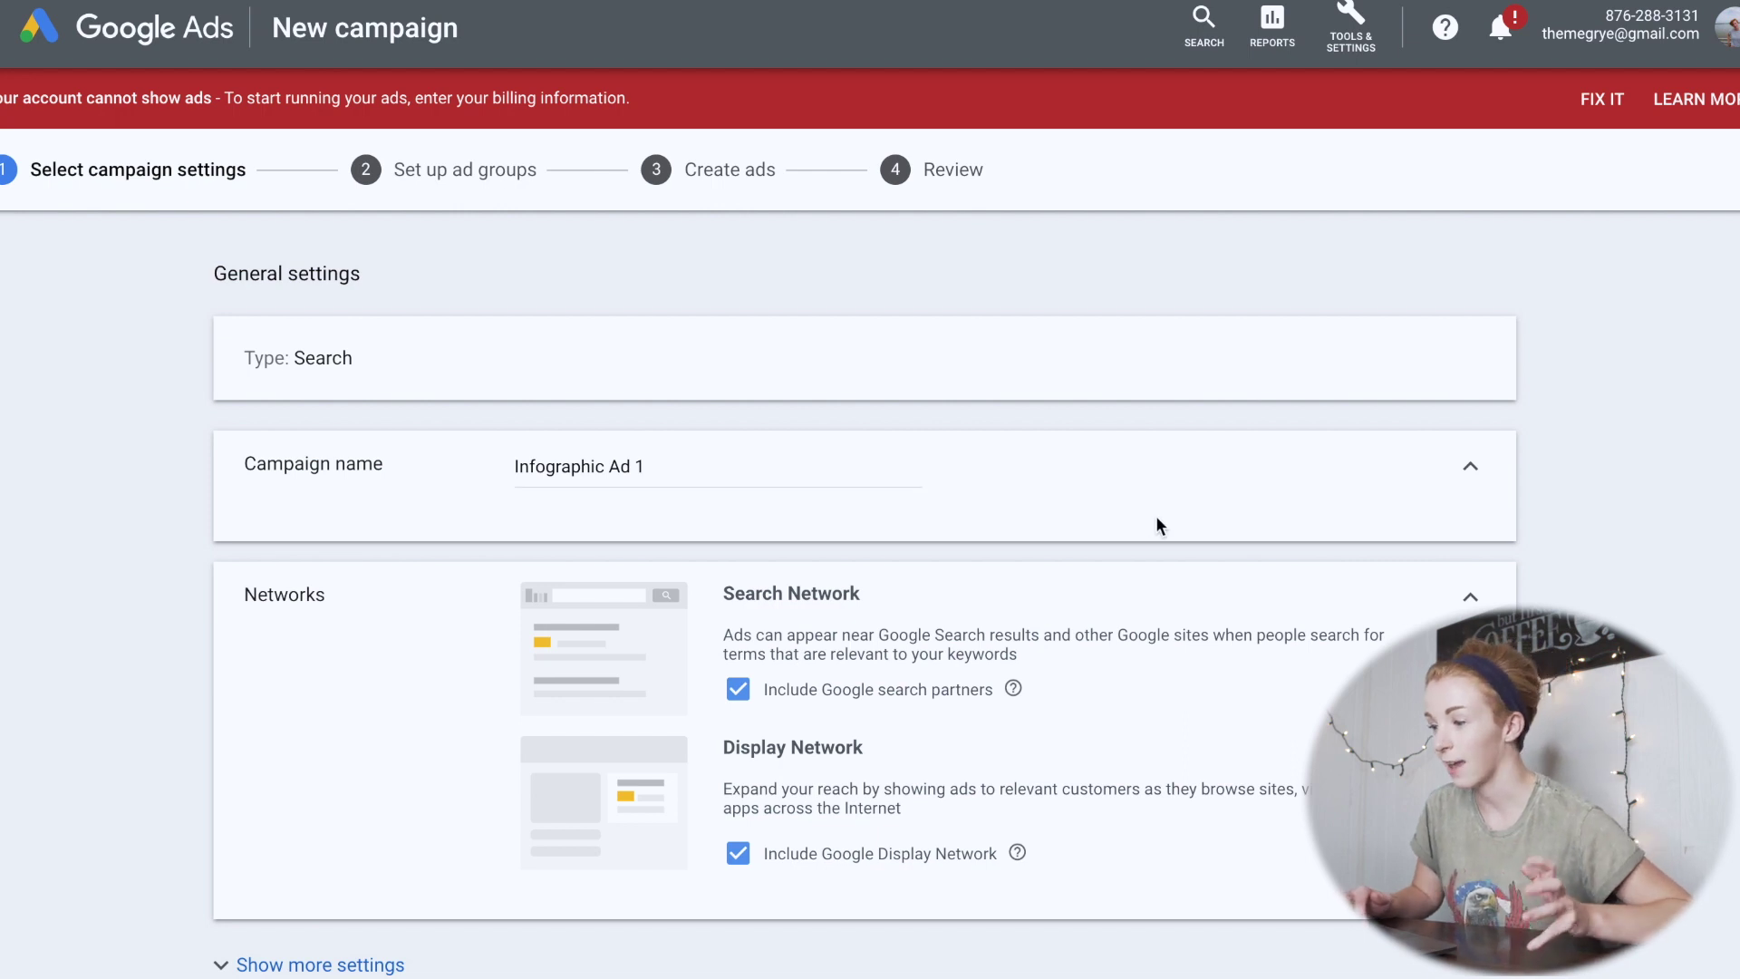
Exclude the Google Display Network from the campaign's networks.
scroll(1155, 515, "down", 3)
scroll(1157, 518, "down", 1)
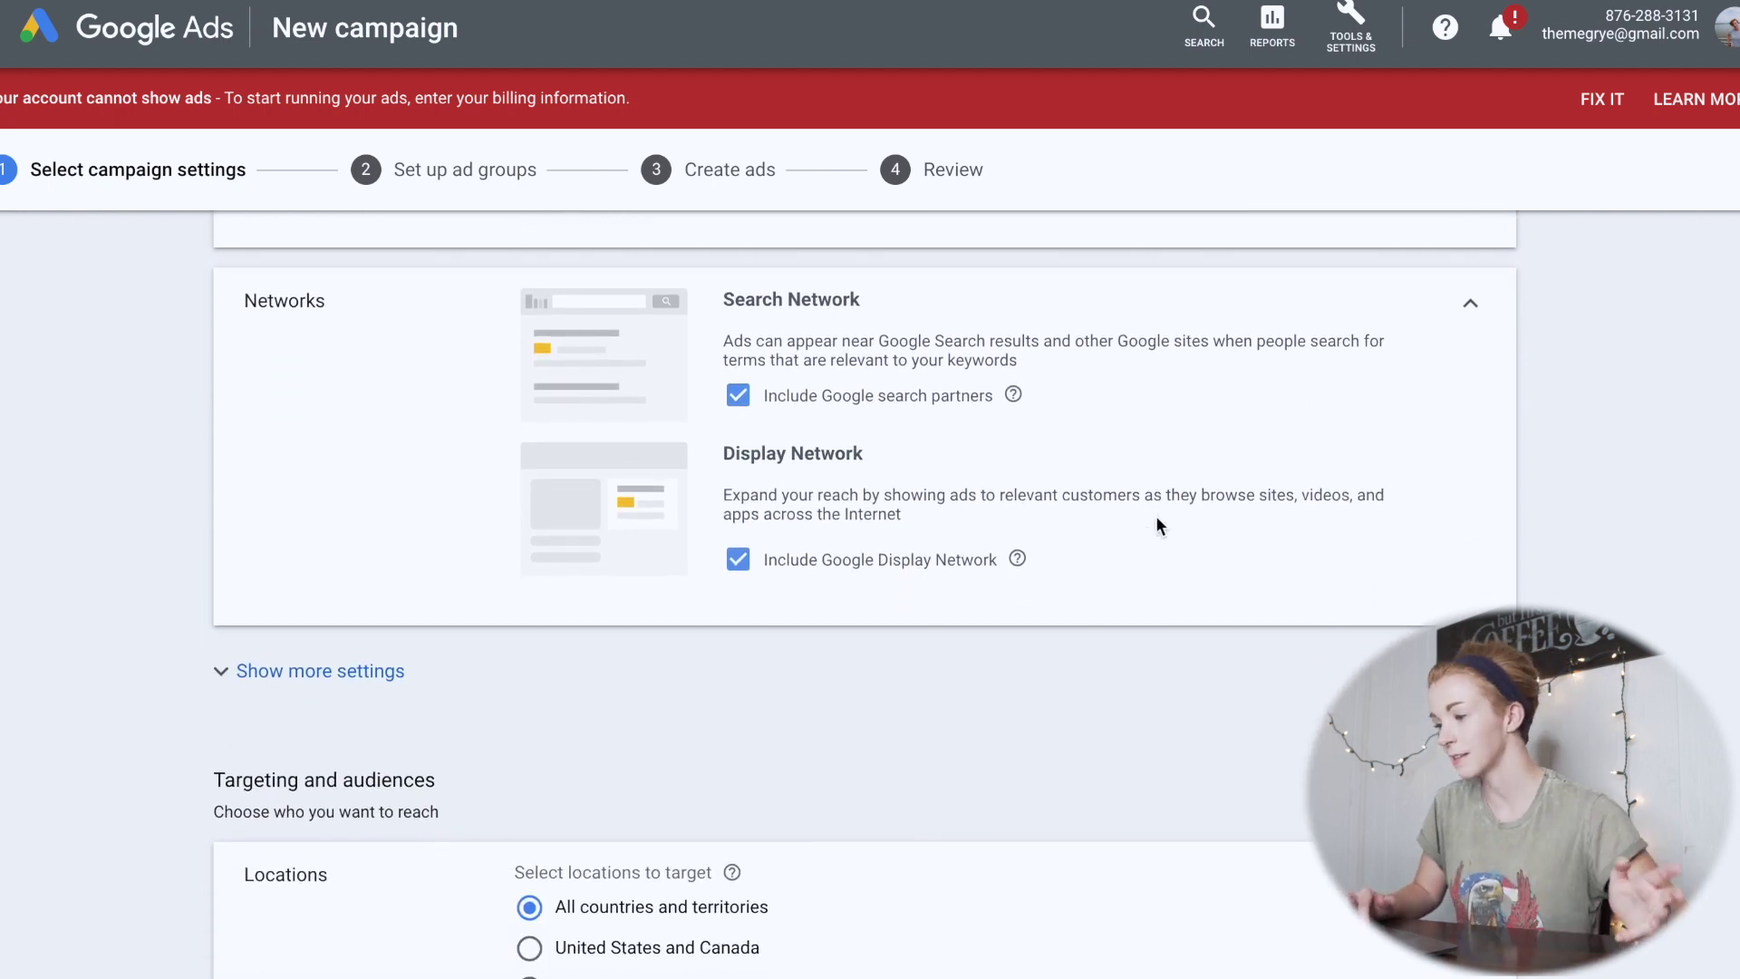
scroll(1156, 514, "up", 4)
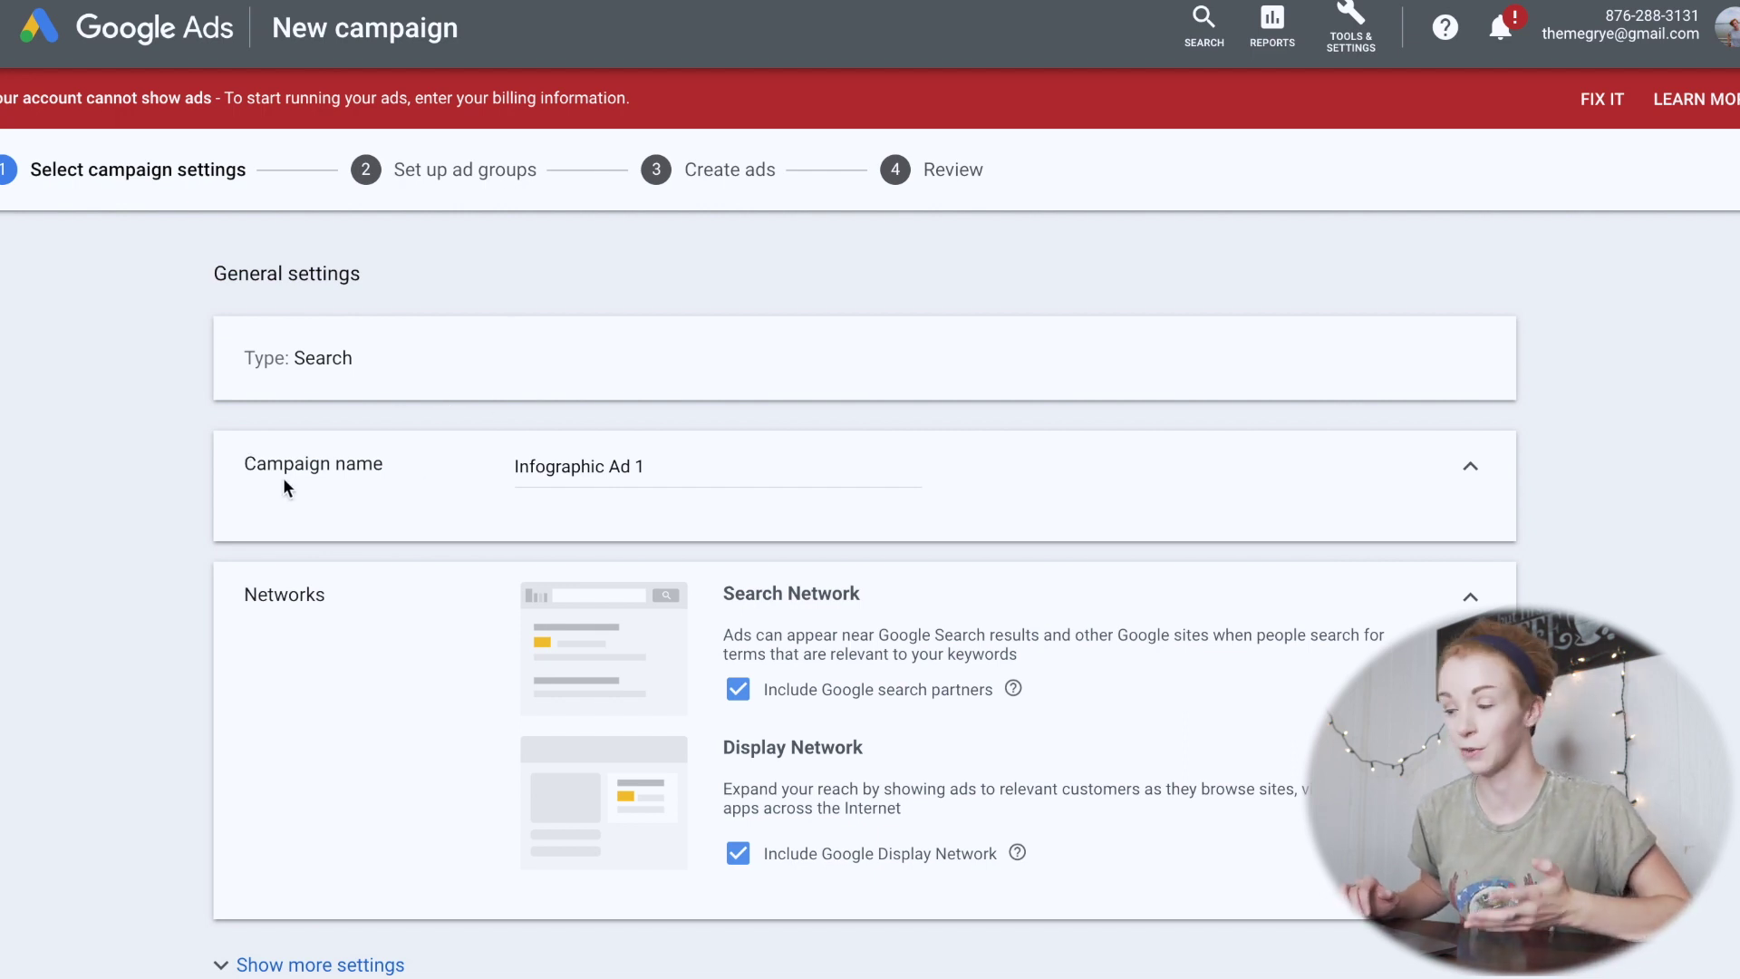
scroll(568, 498, "down", 1)
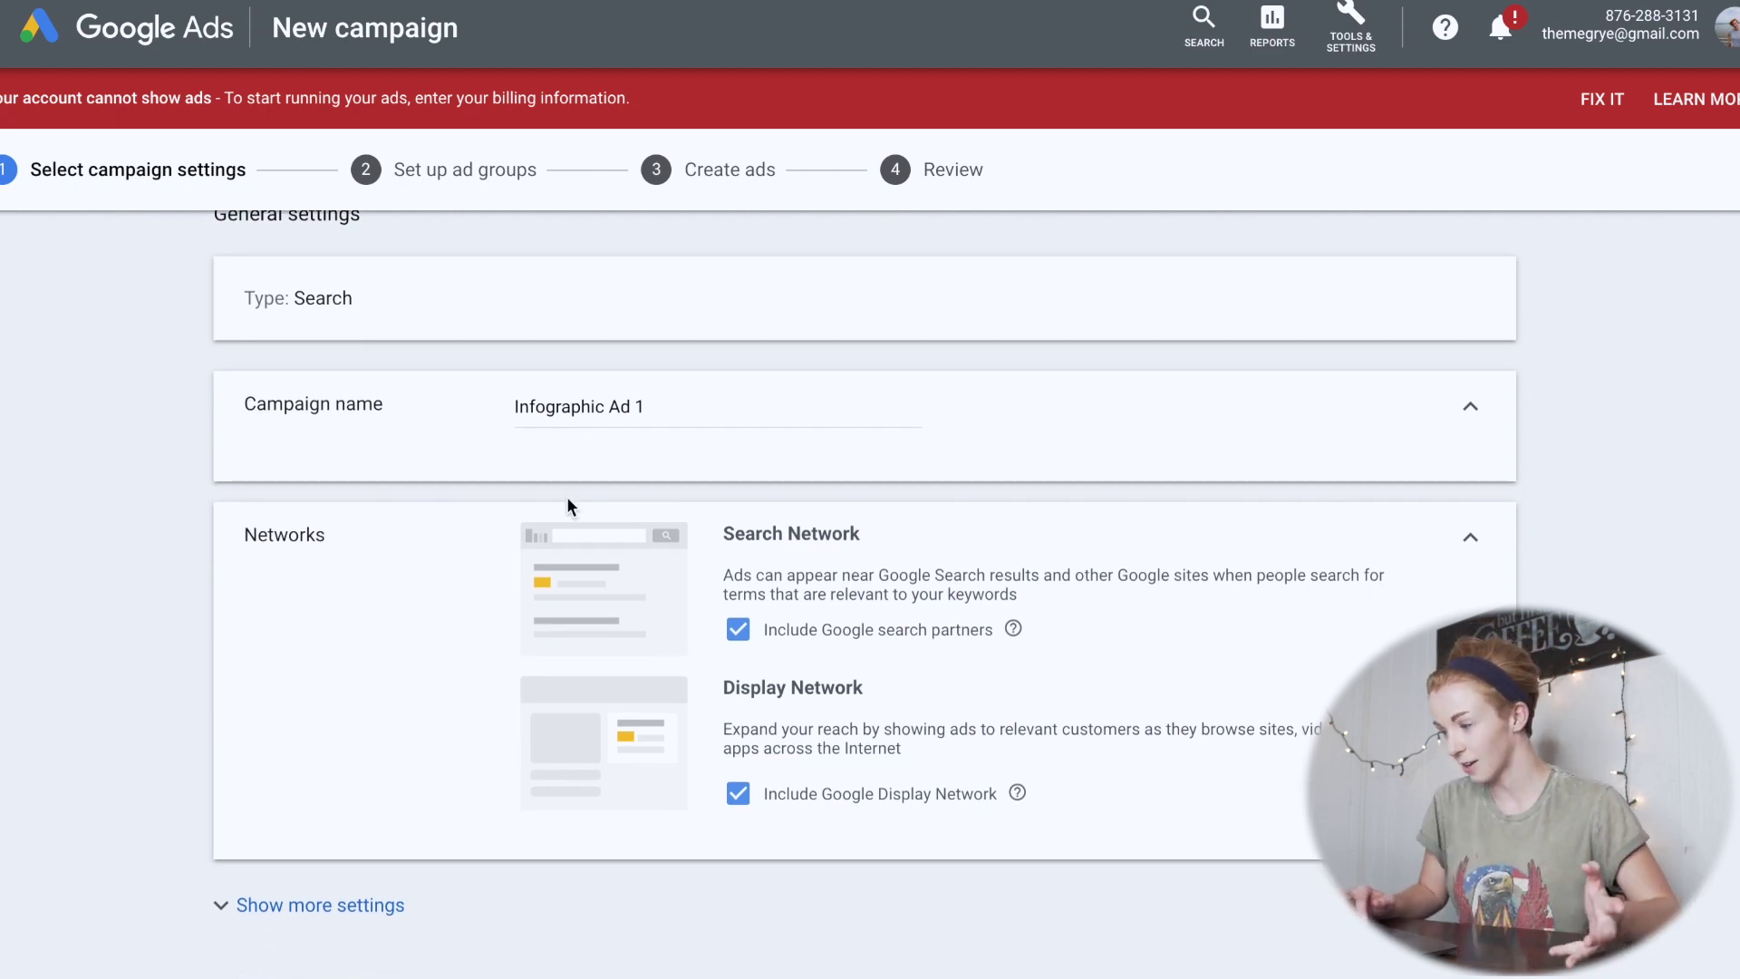
scroll(704, 408, "down", 3)
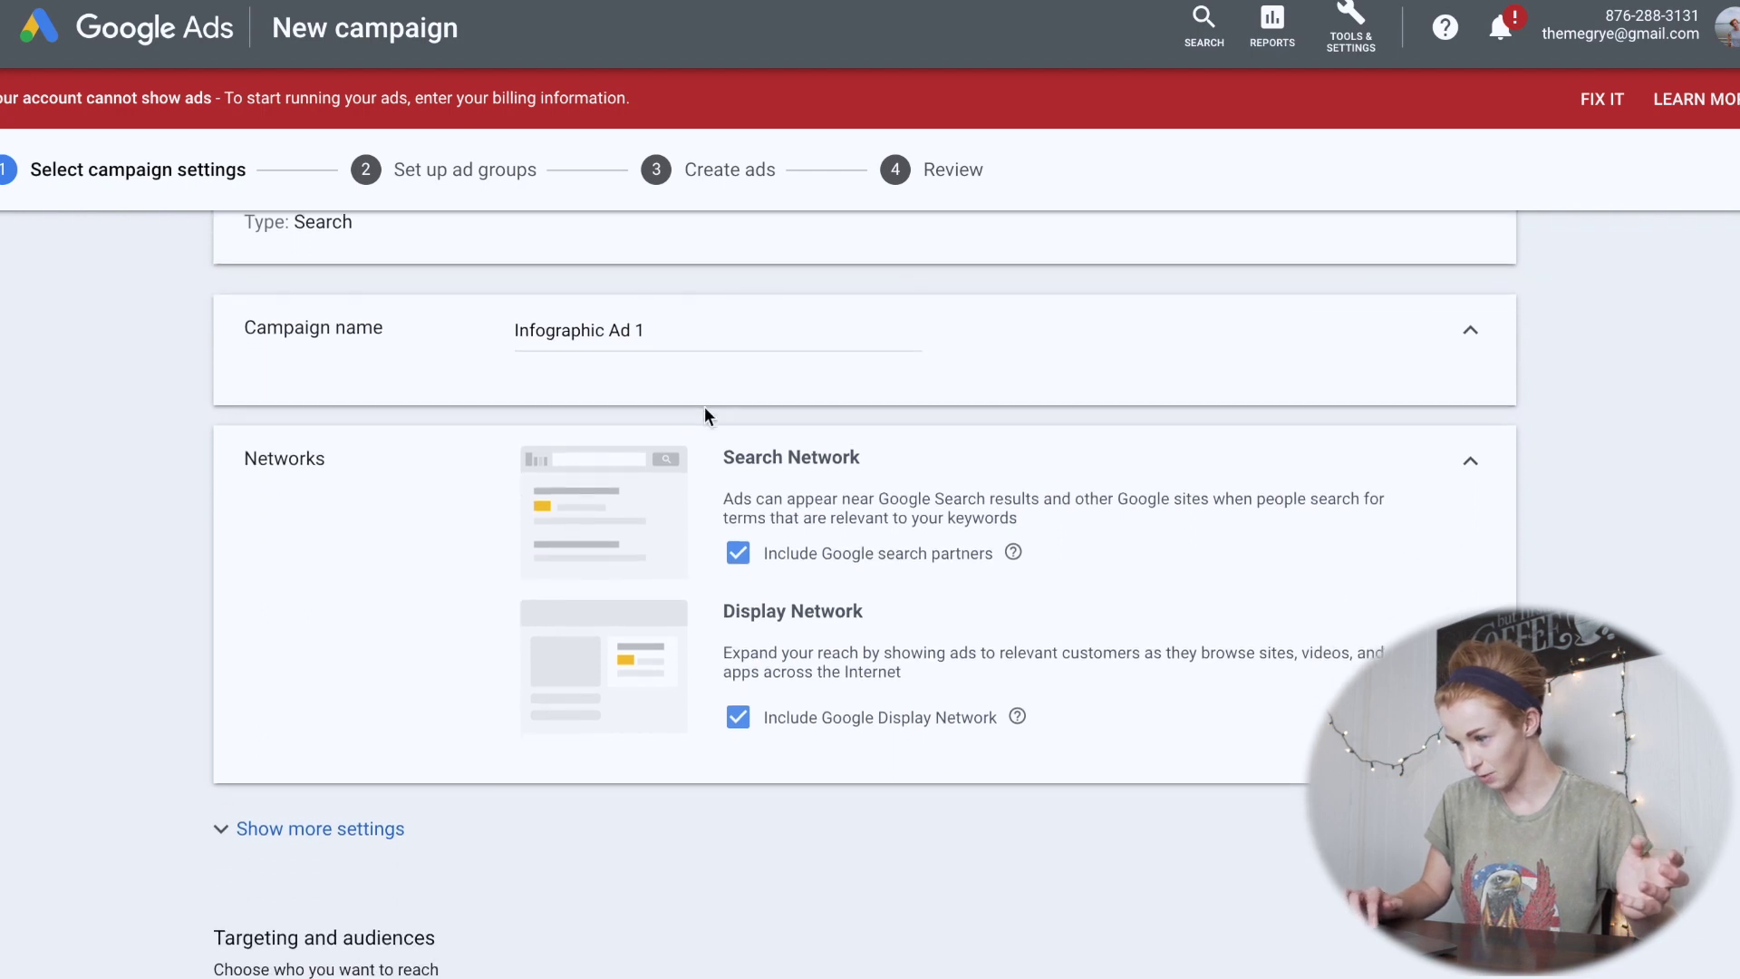
left_click(736, 529)
Expand the additional general settings and set the campaign's end date to Aug 14, 2020.
left_click(982, 656)
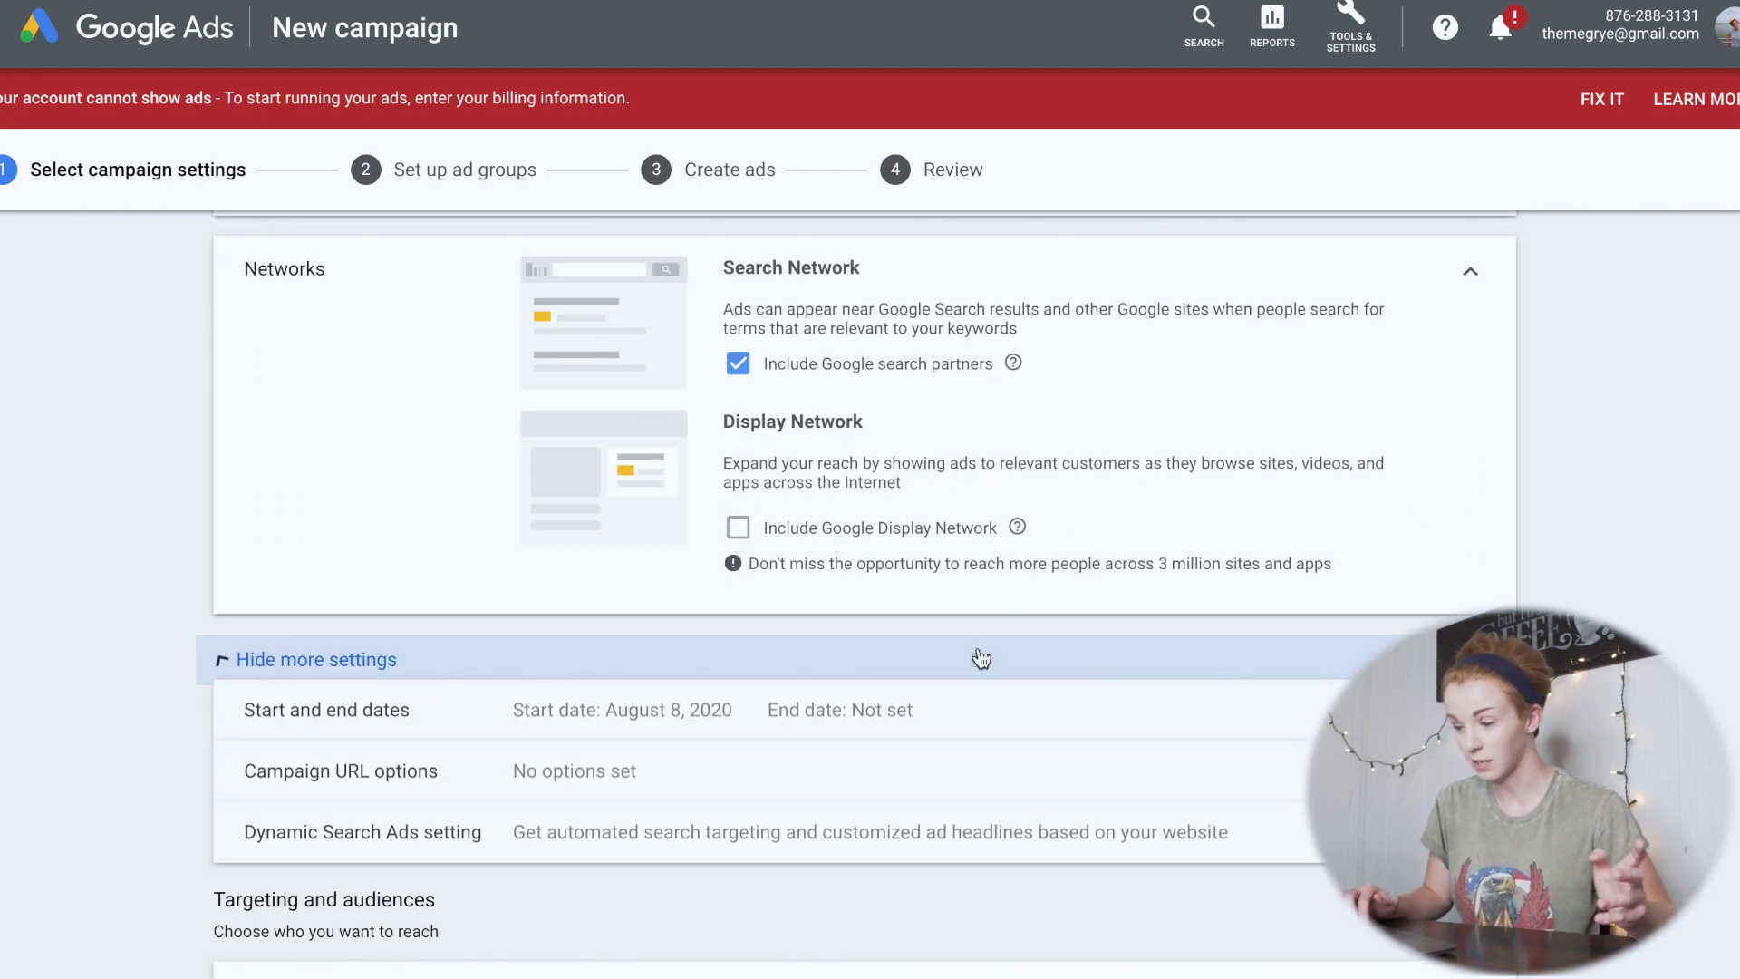
left_click(814, 678)
scroll(635, 589, "down", 3)
left_click(299, 426)
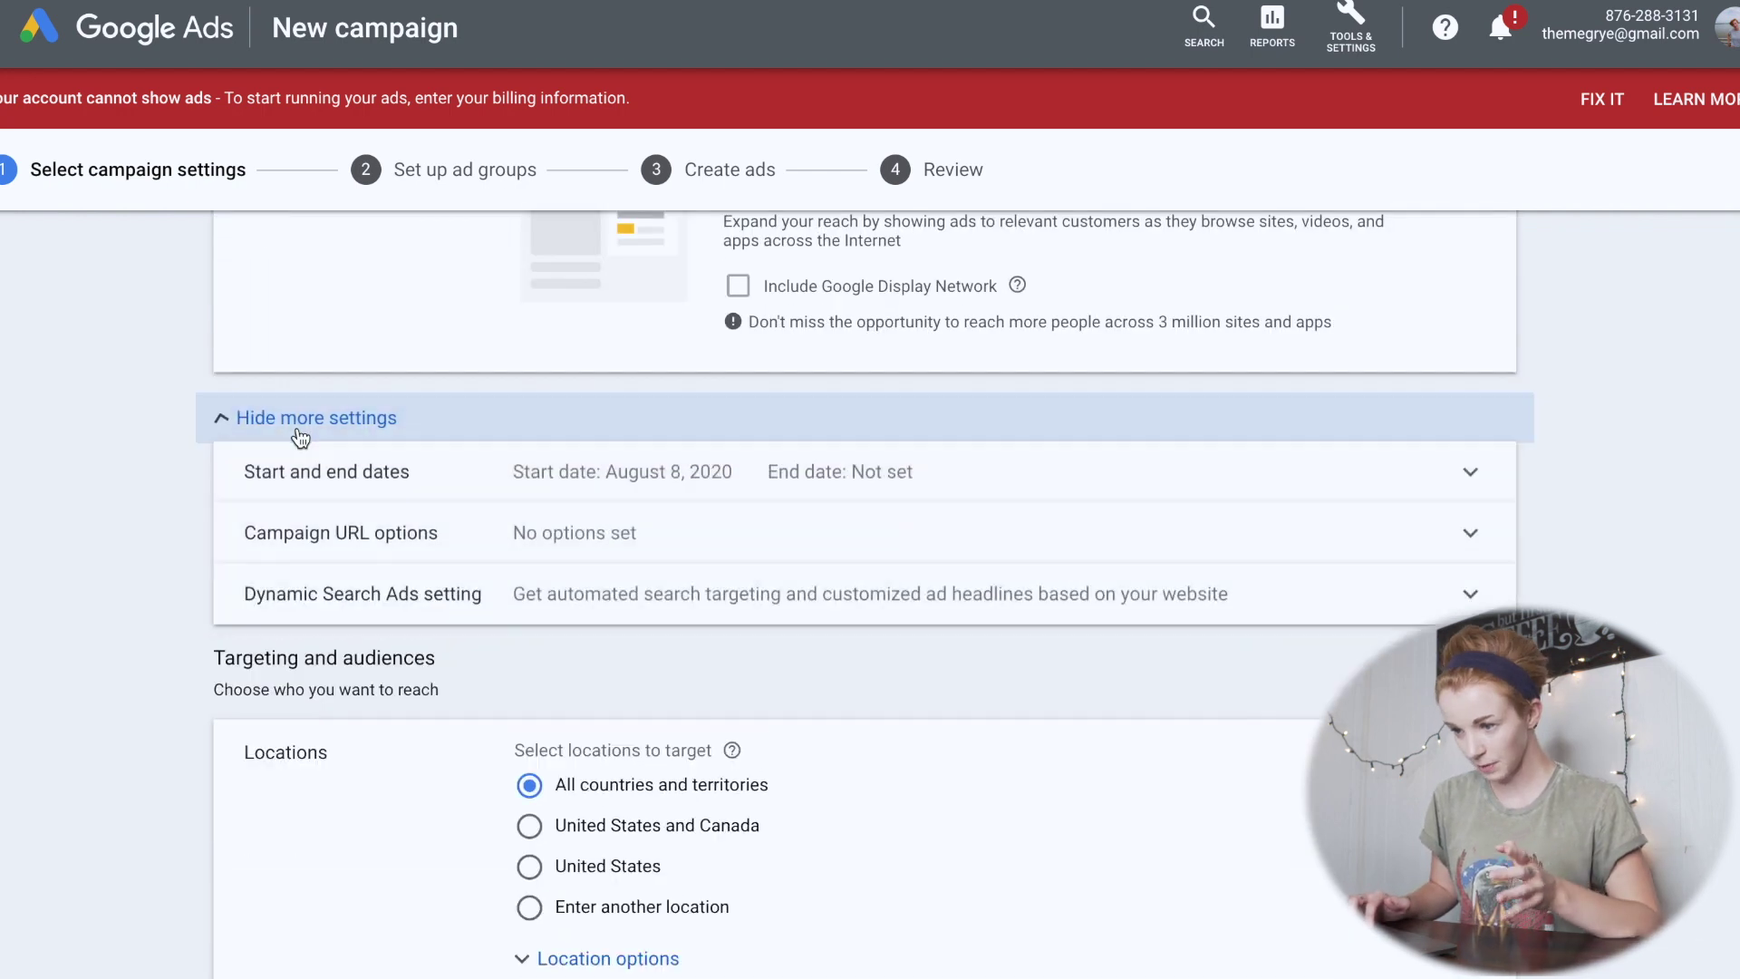
scroll(818, 483, "down", 1)
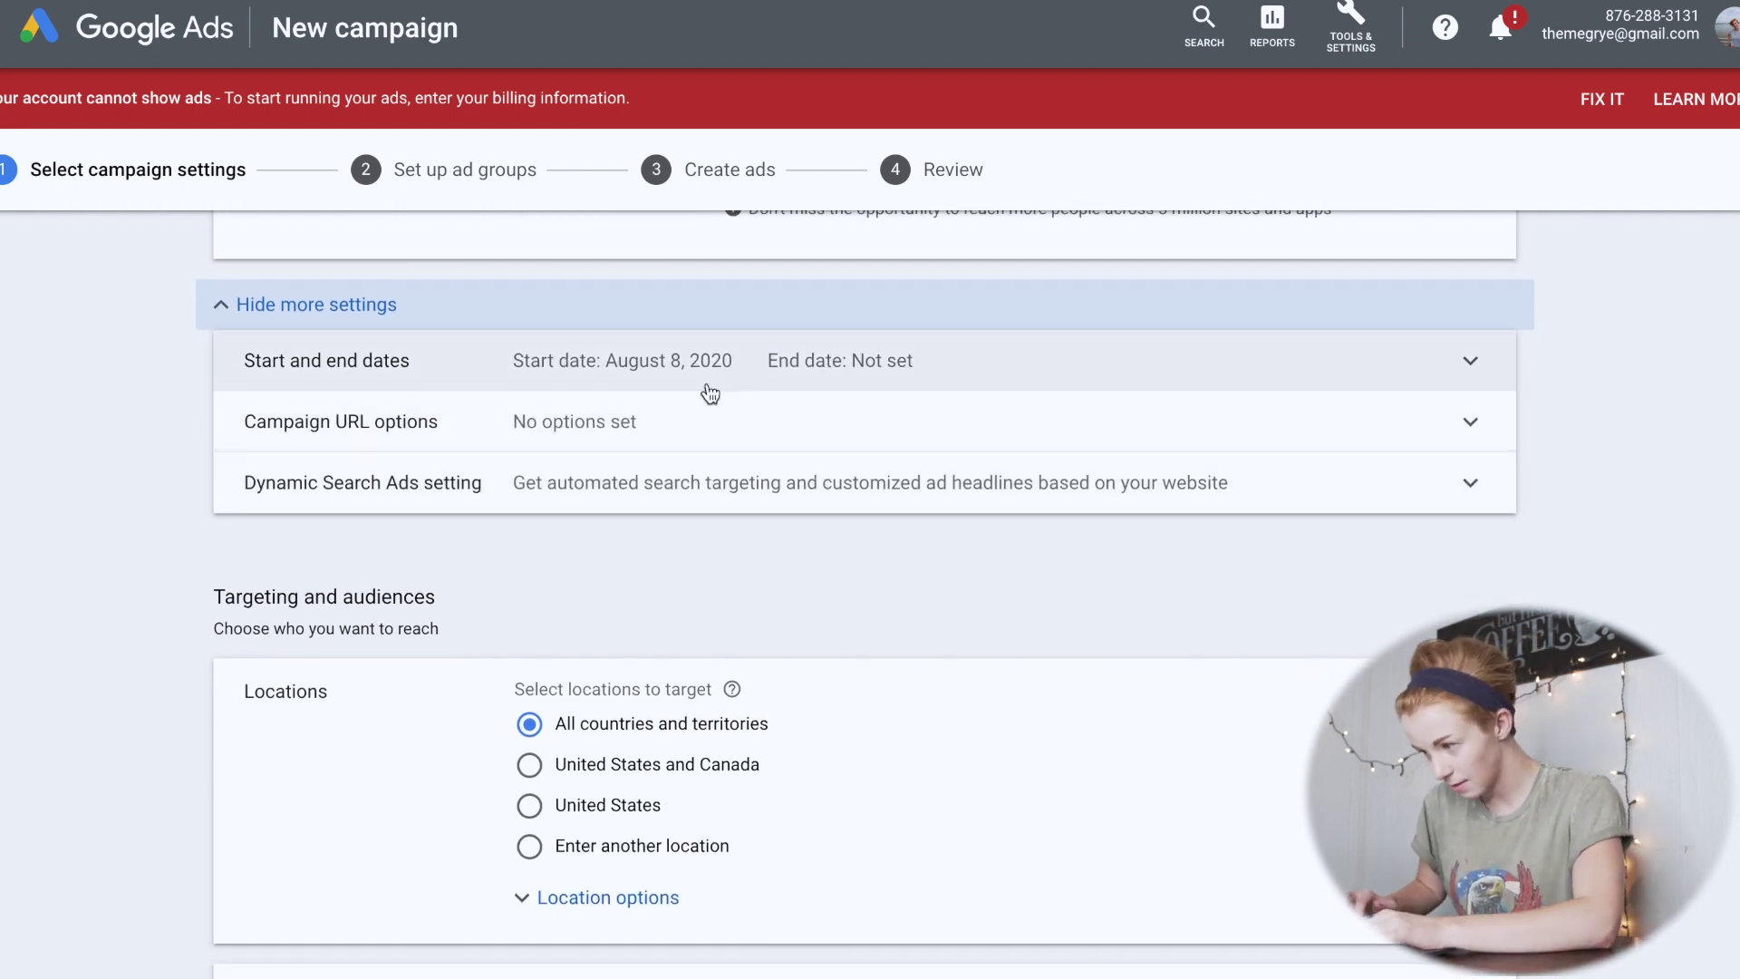
left_click(998, 354)
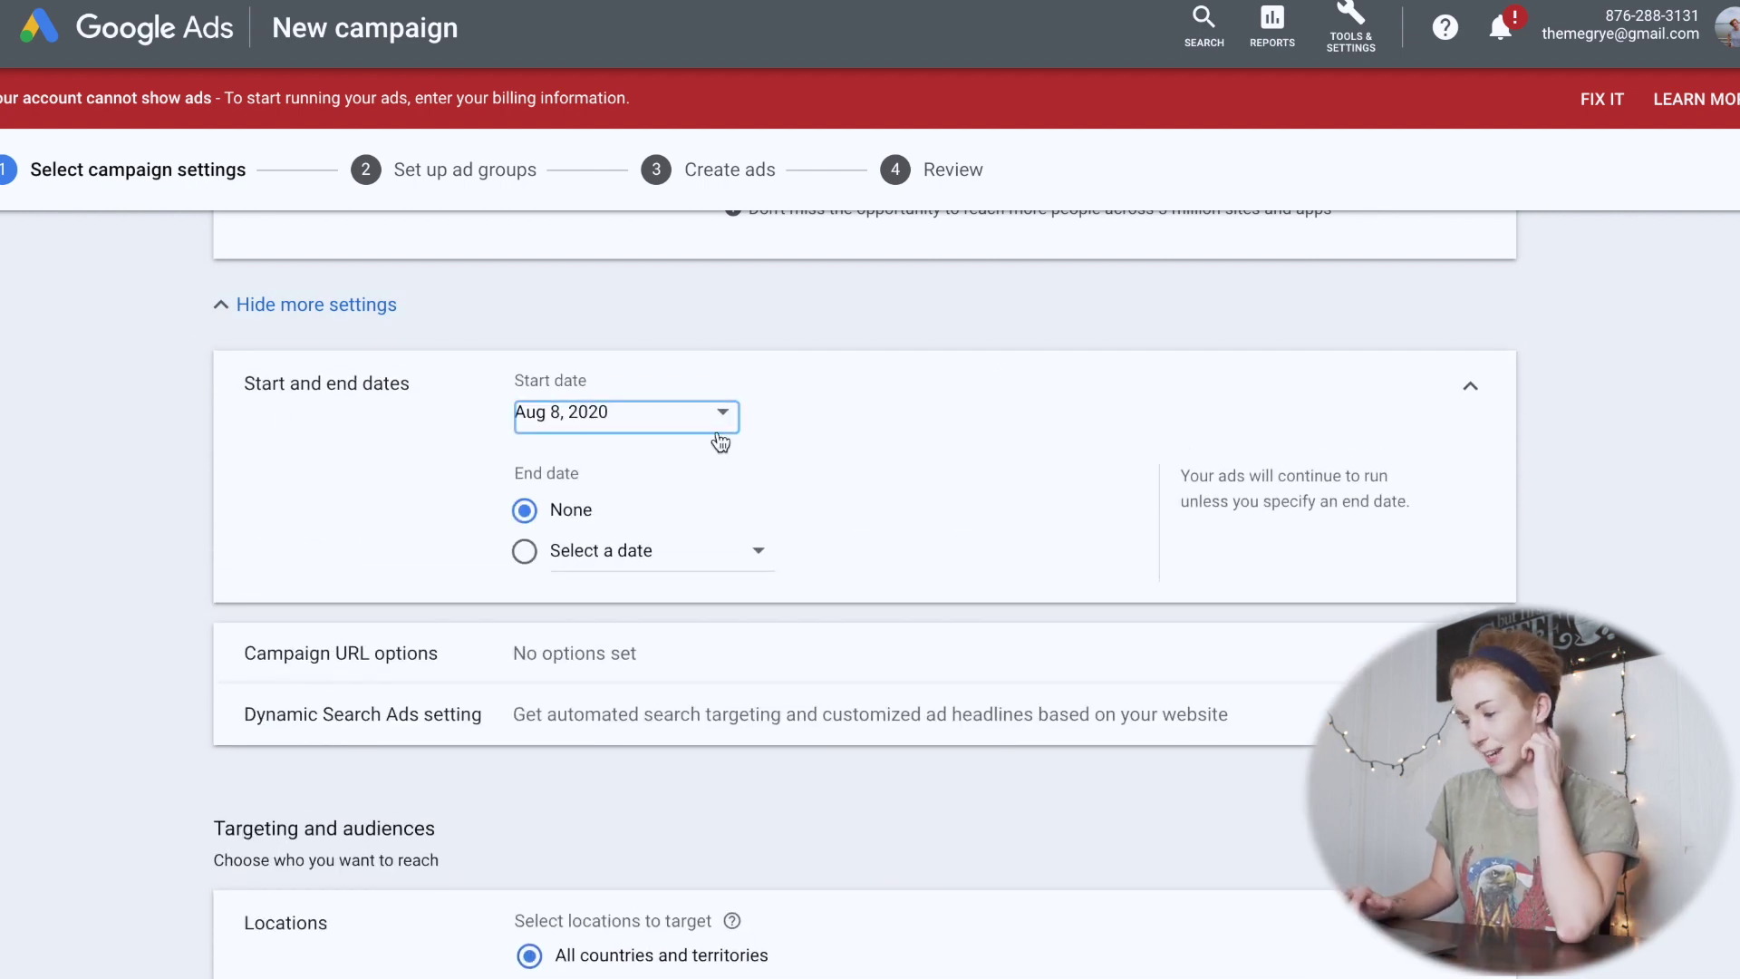
left_click(712, 419)
left_click(815, 608)
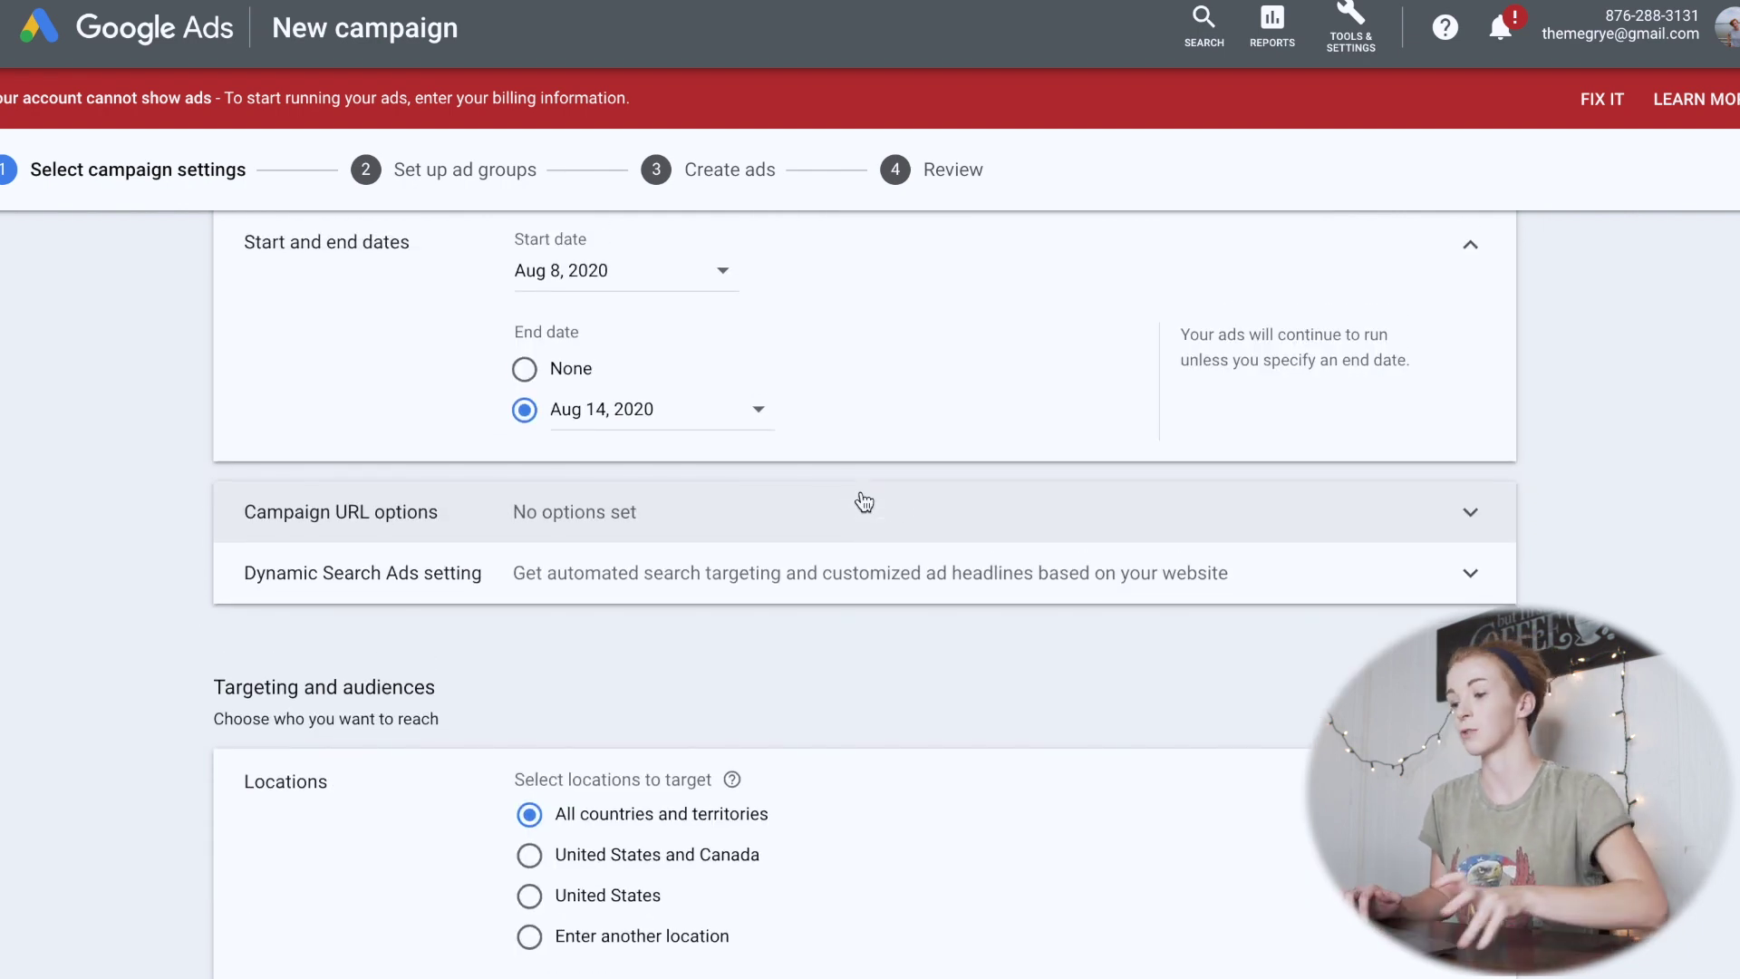
Look through the campaign's location, language and audience targeting settings.
scroll(1124, 499, "down", 5)
scroll(1219, 566, "down", 2)
scroll(1220, 565, "up", 1)
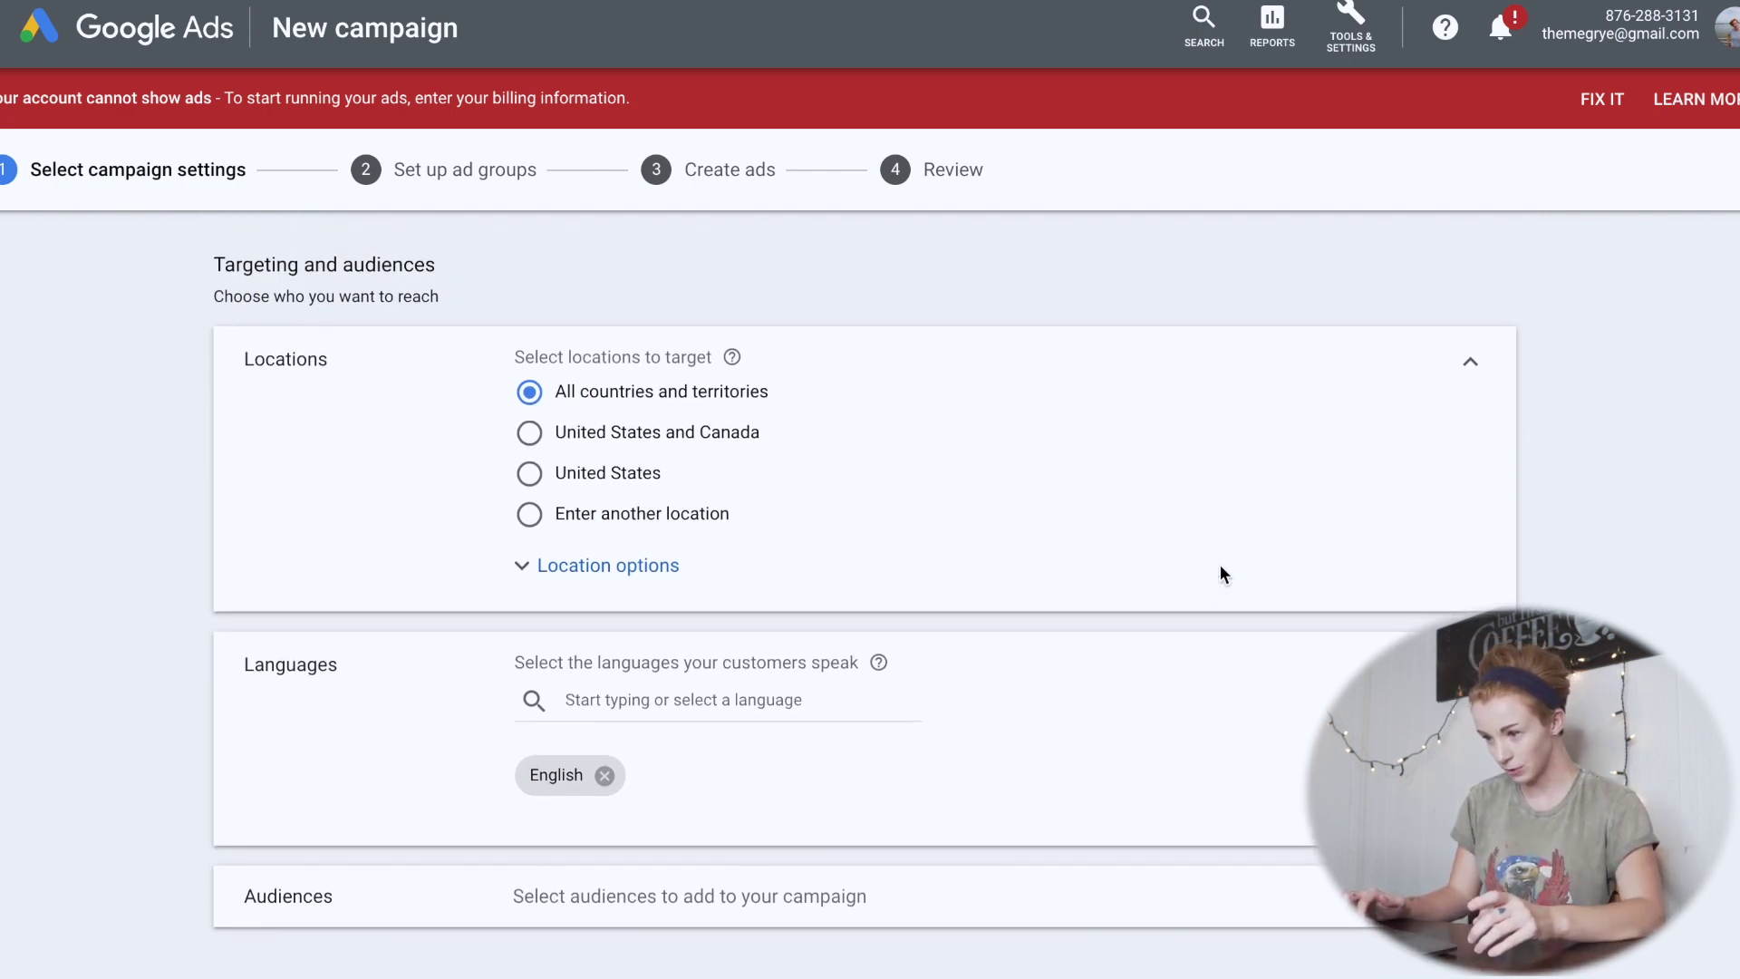
scroll(1220, 567, "down", 1)
scroll(1220, 567, "up", 1)
scroll(1220, 568, "down", 1)
scroll(1220, 563, "down", 5)
scroll(1220, 564, "up", 6)
scroll(1219, 571, "down", 2)
mouse_move(731, 337)
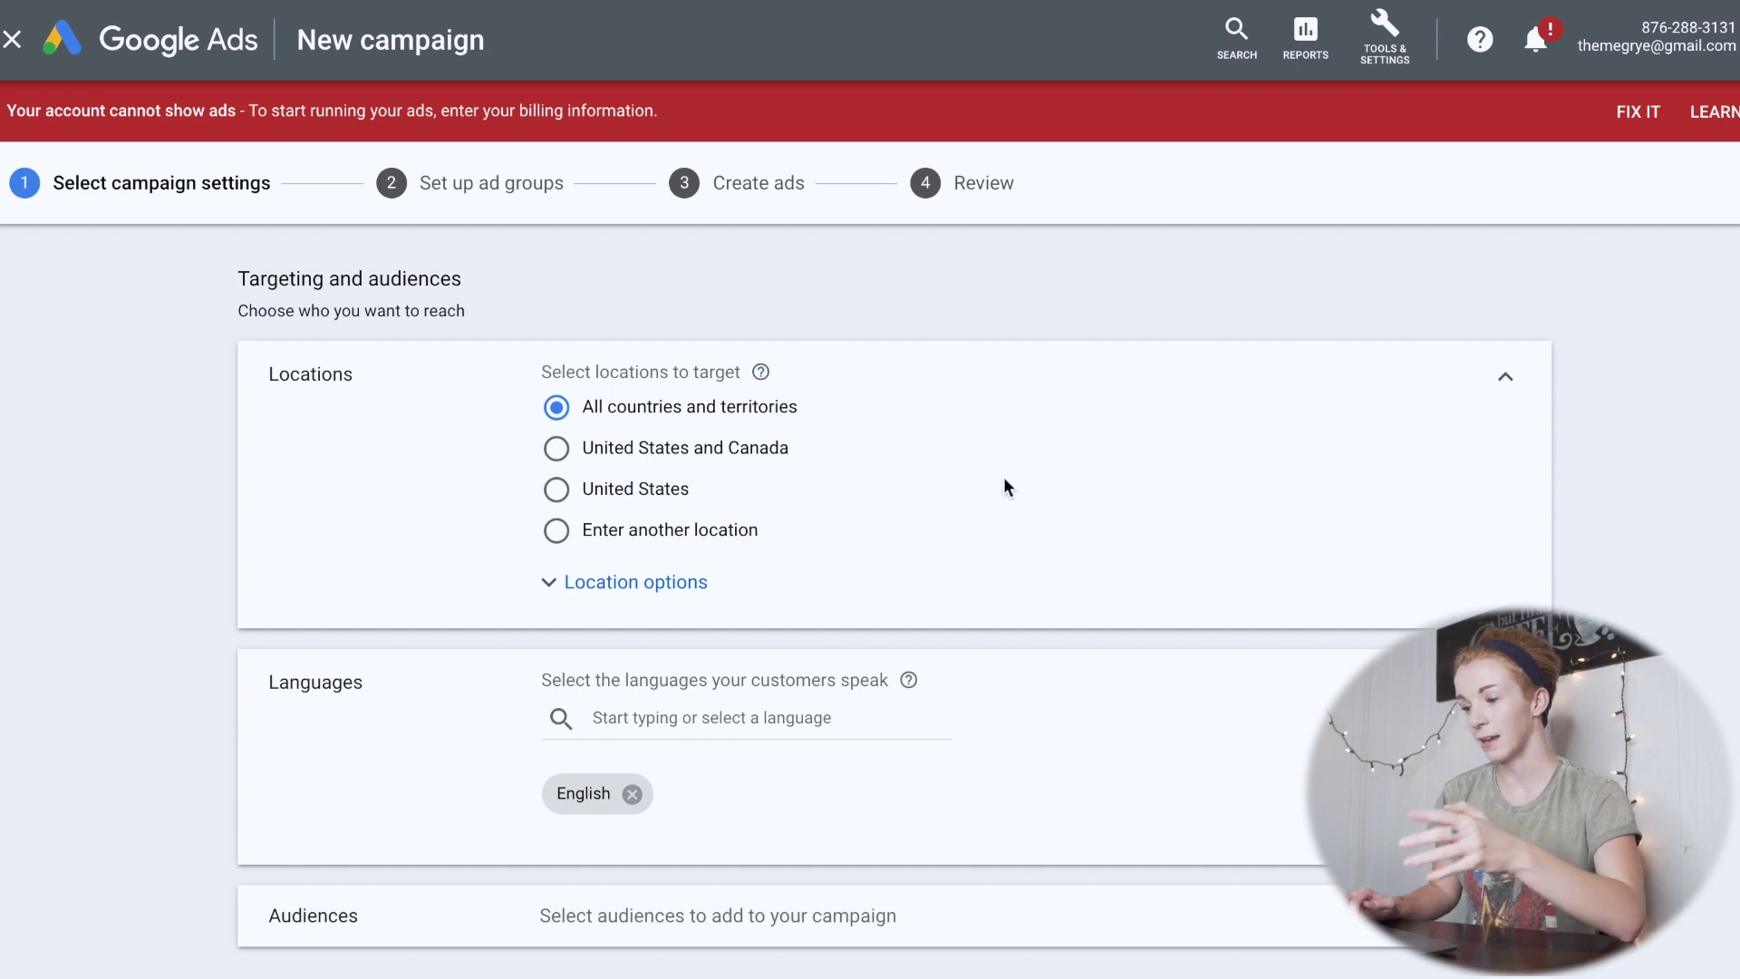
Expand the location options and target the campaign at the United States.
scroll(1003, 477, "down", 1)
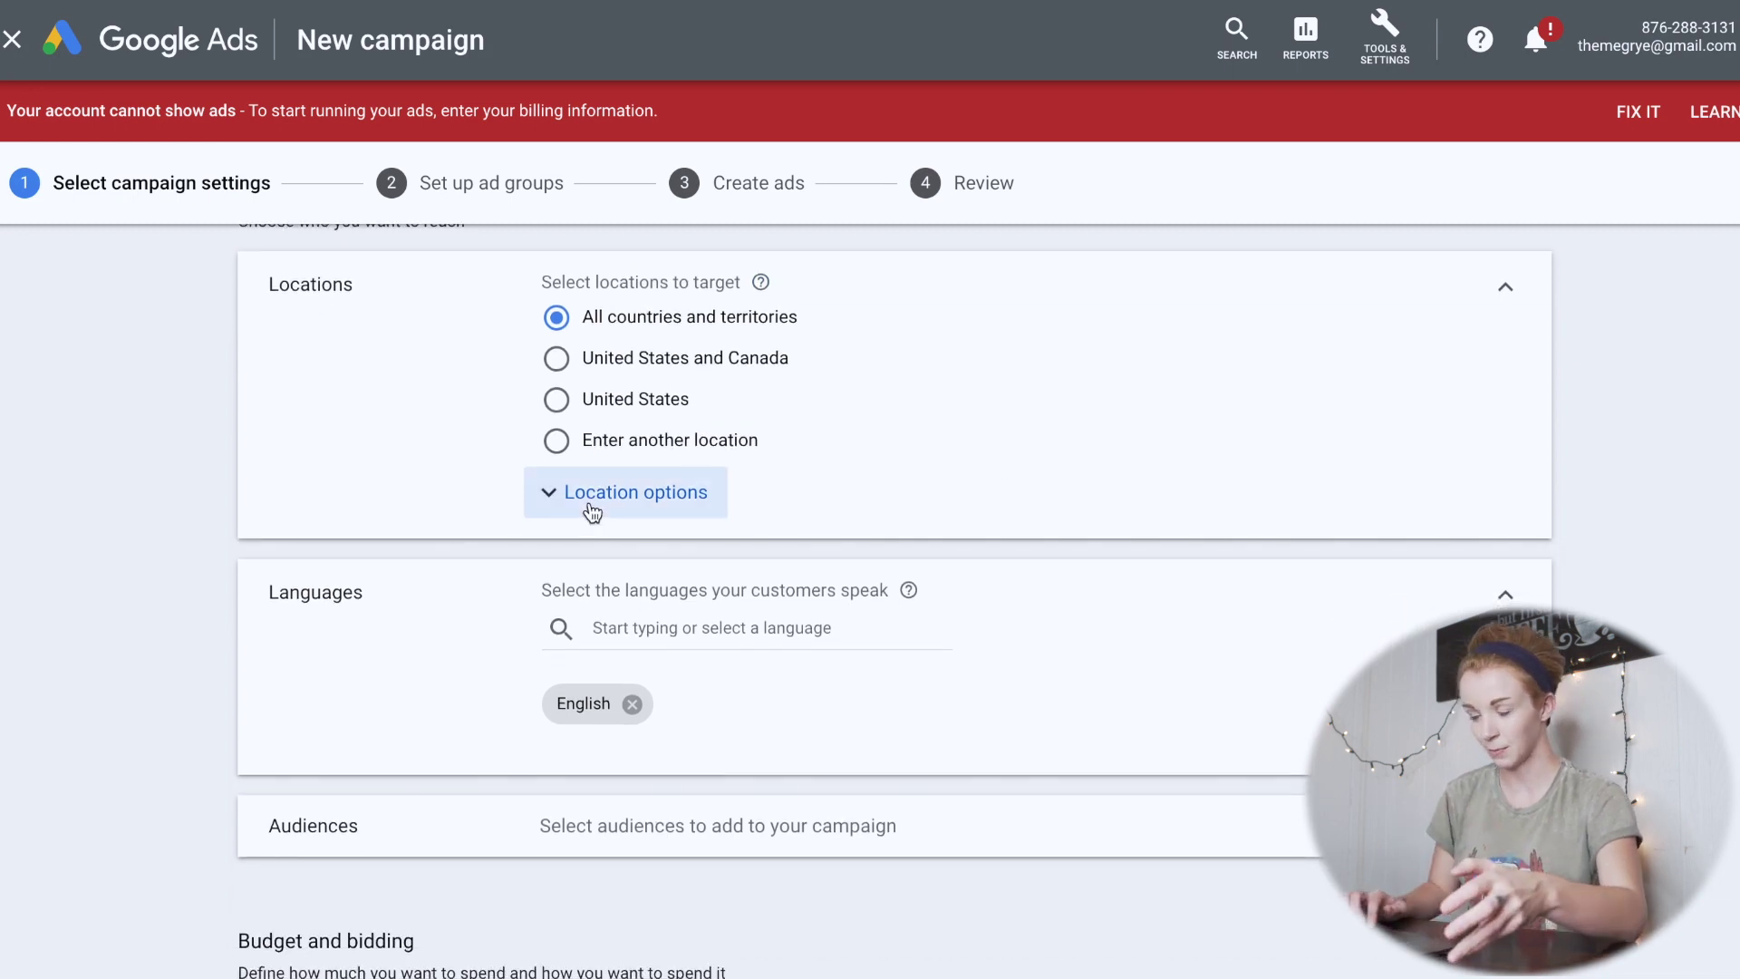
left_click(592, 510)
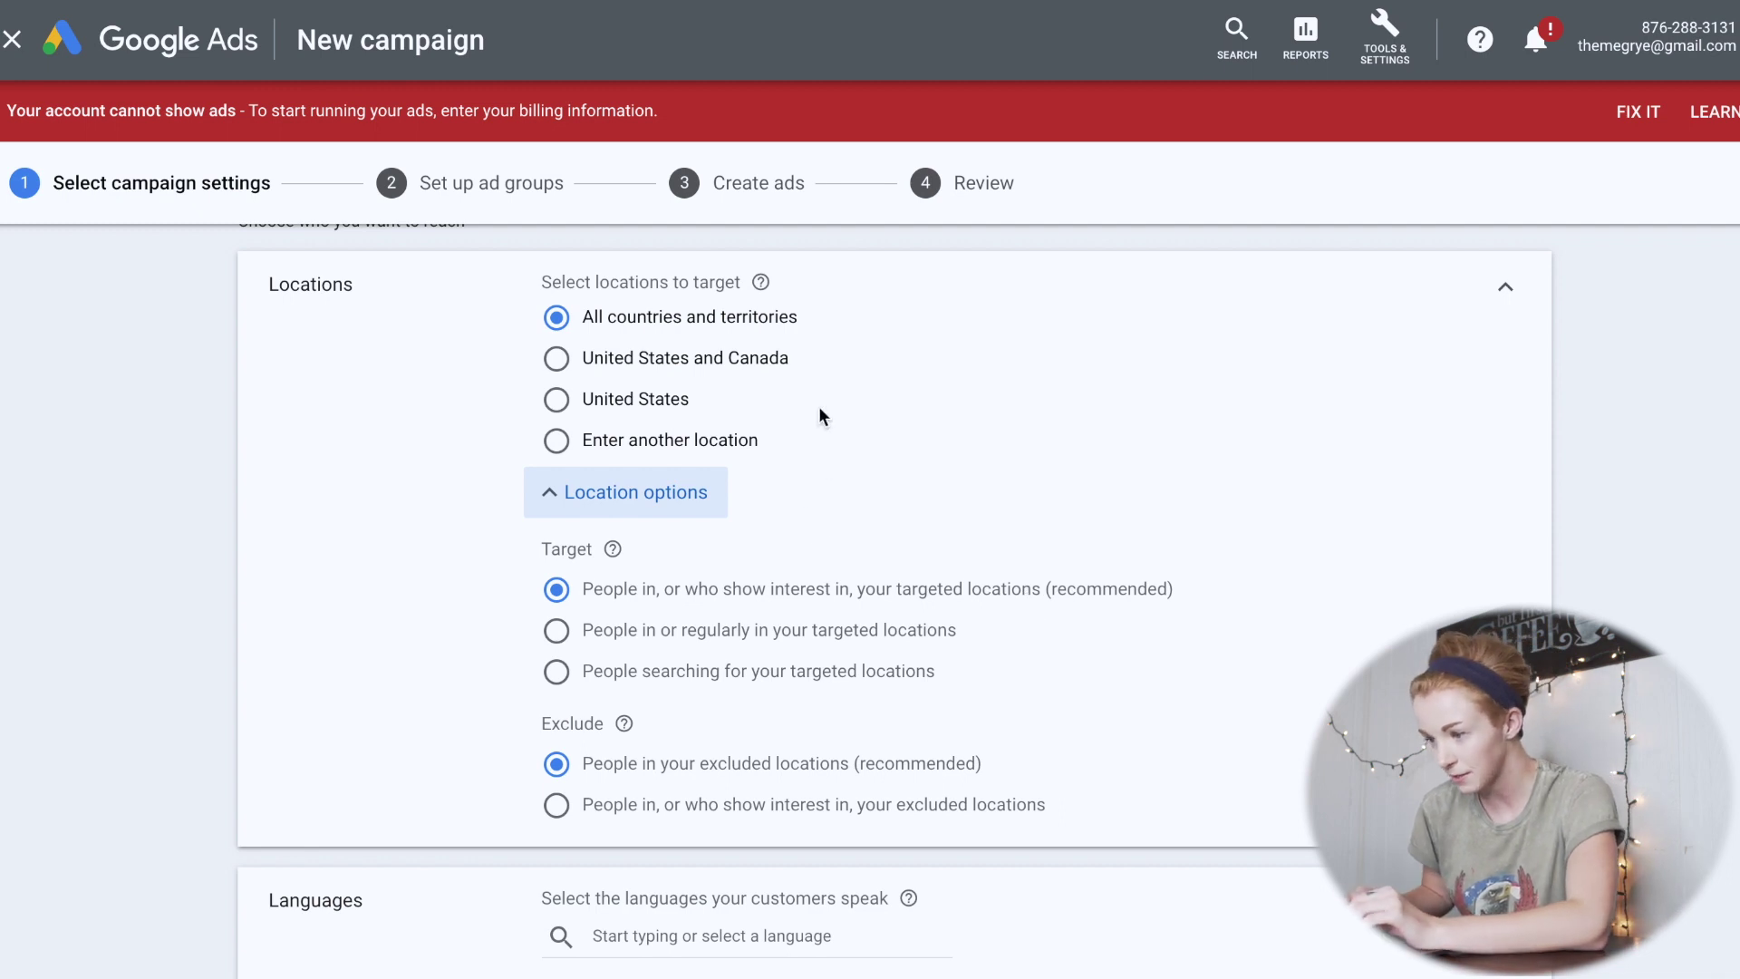
left_click(632, 363)
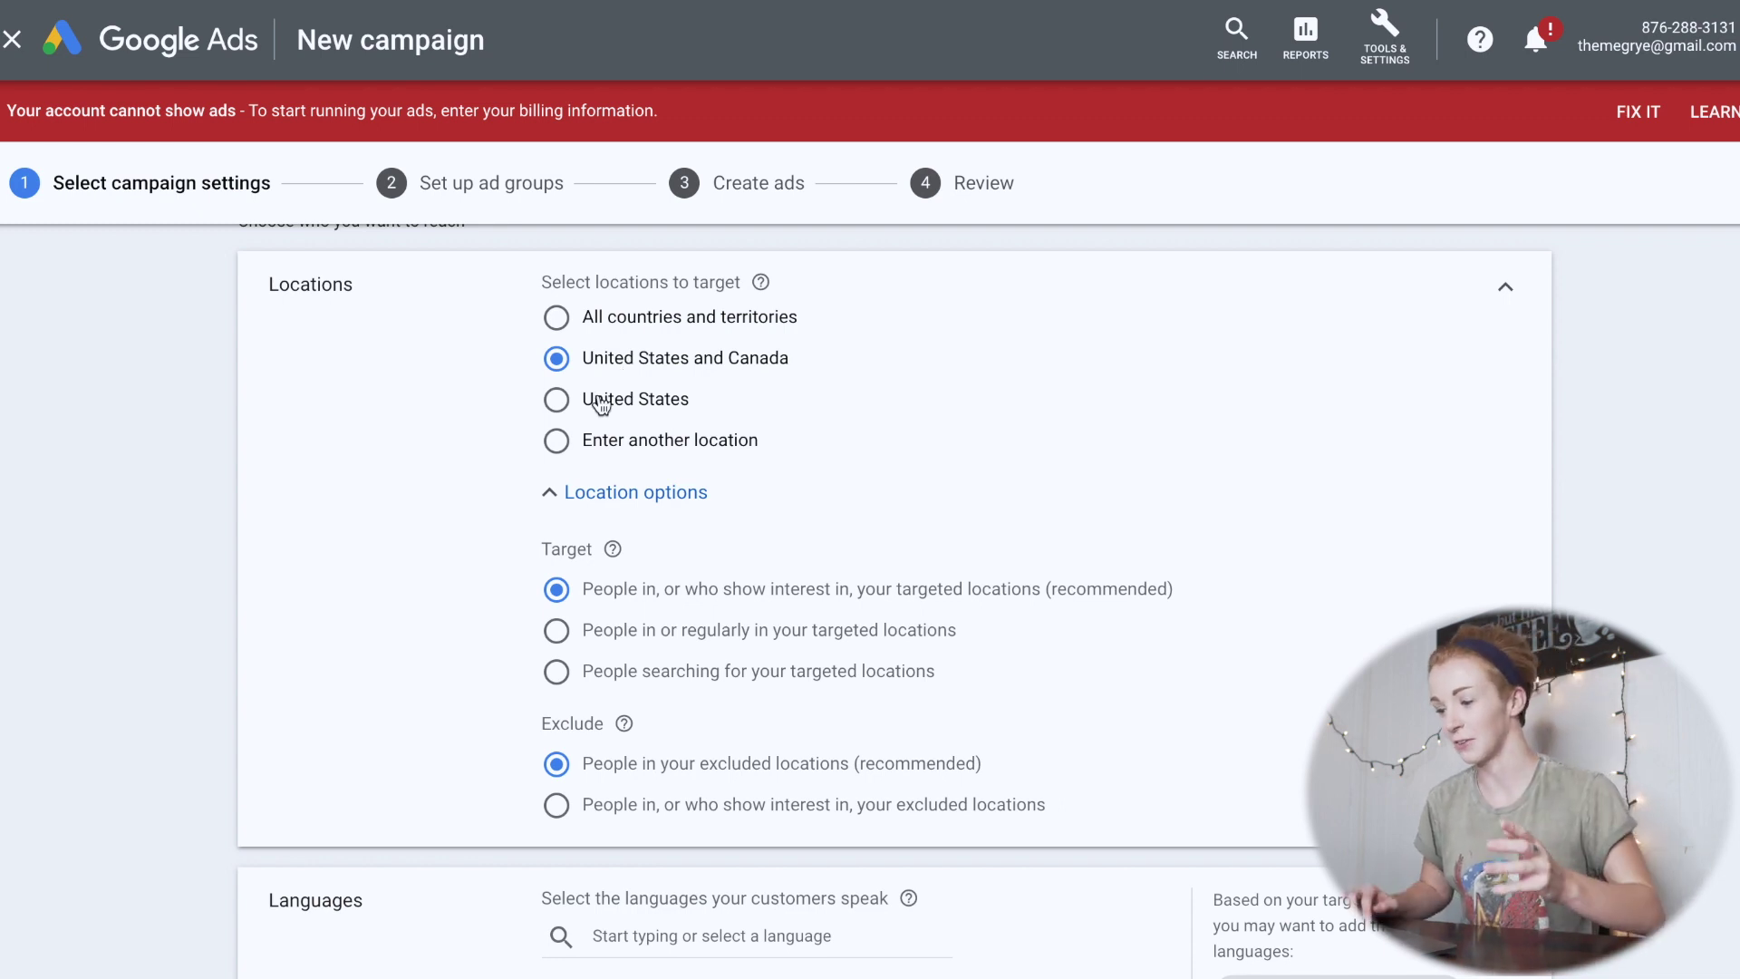
left_click(556, 399)
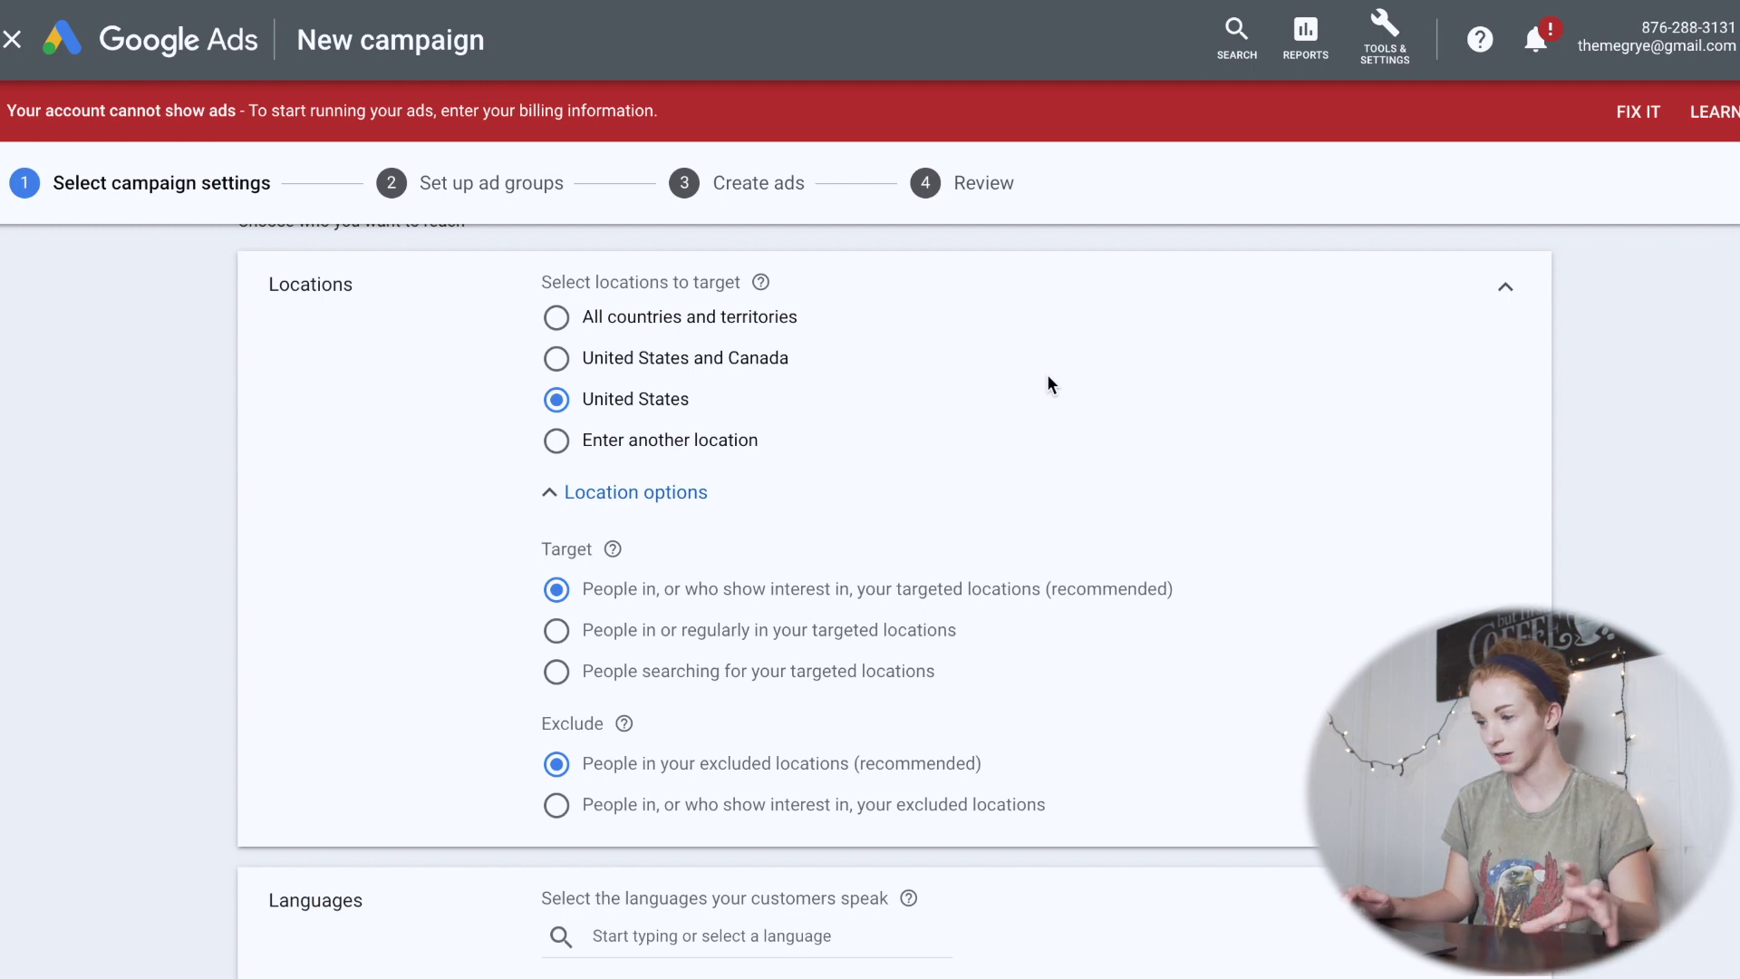
Set the location target option to people in or regularly in the targeted locations.
scroll(1048, 379, "down", 3)
left_click(668, 266)
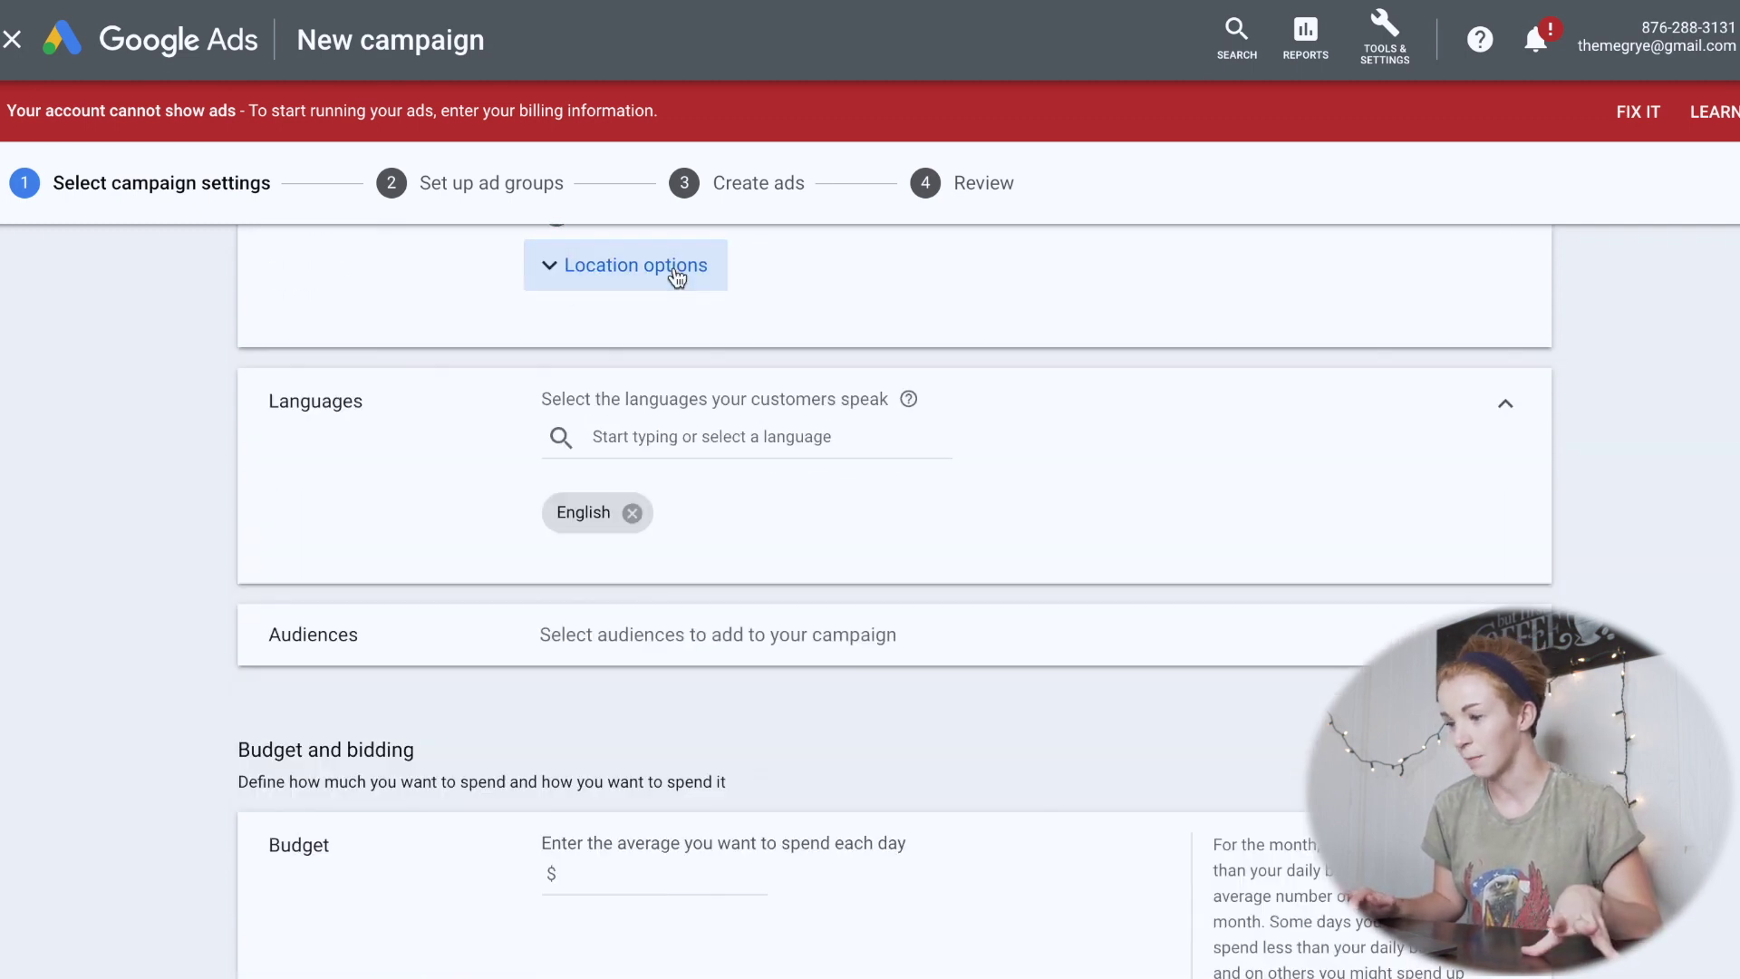
left_click(668, 265)
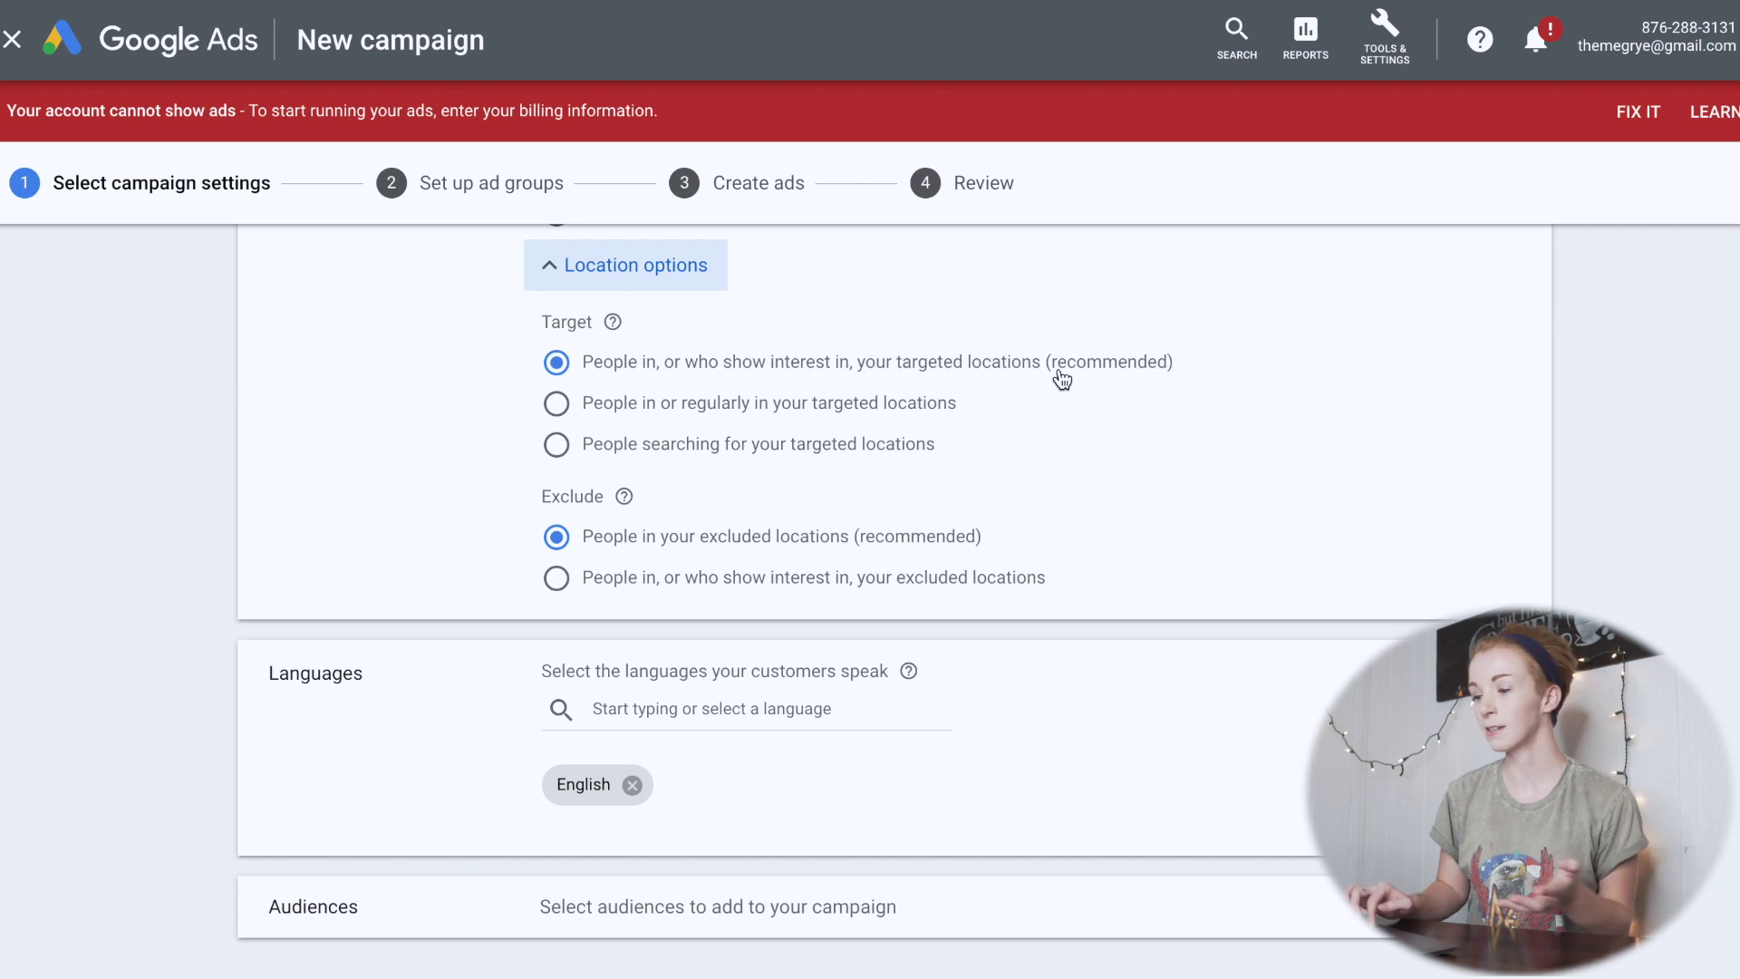
left_click(560, 407)
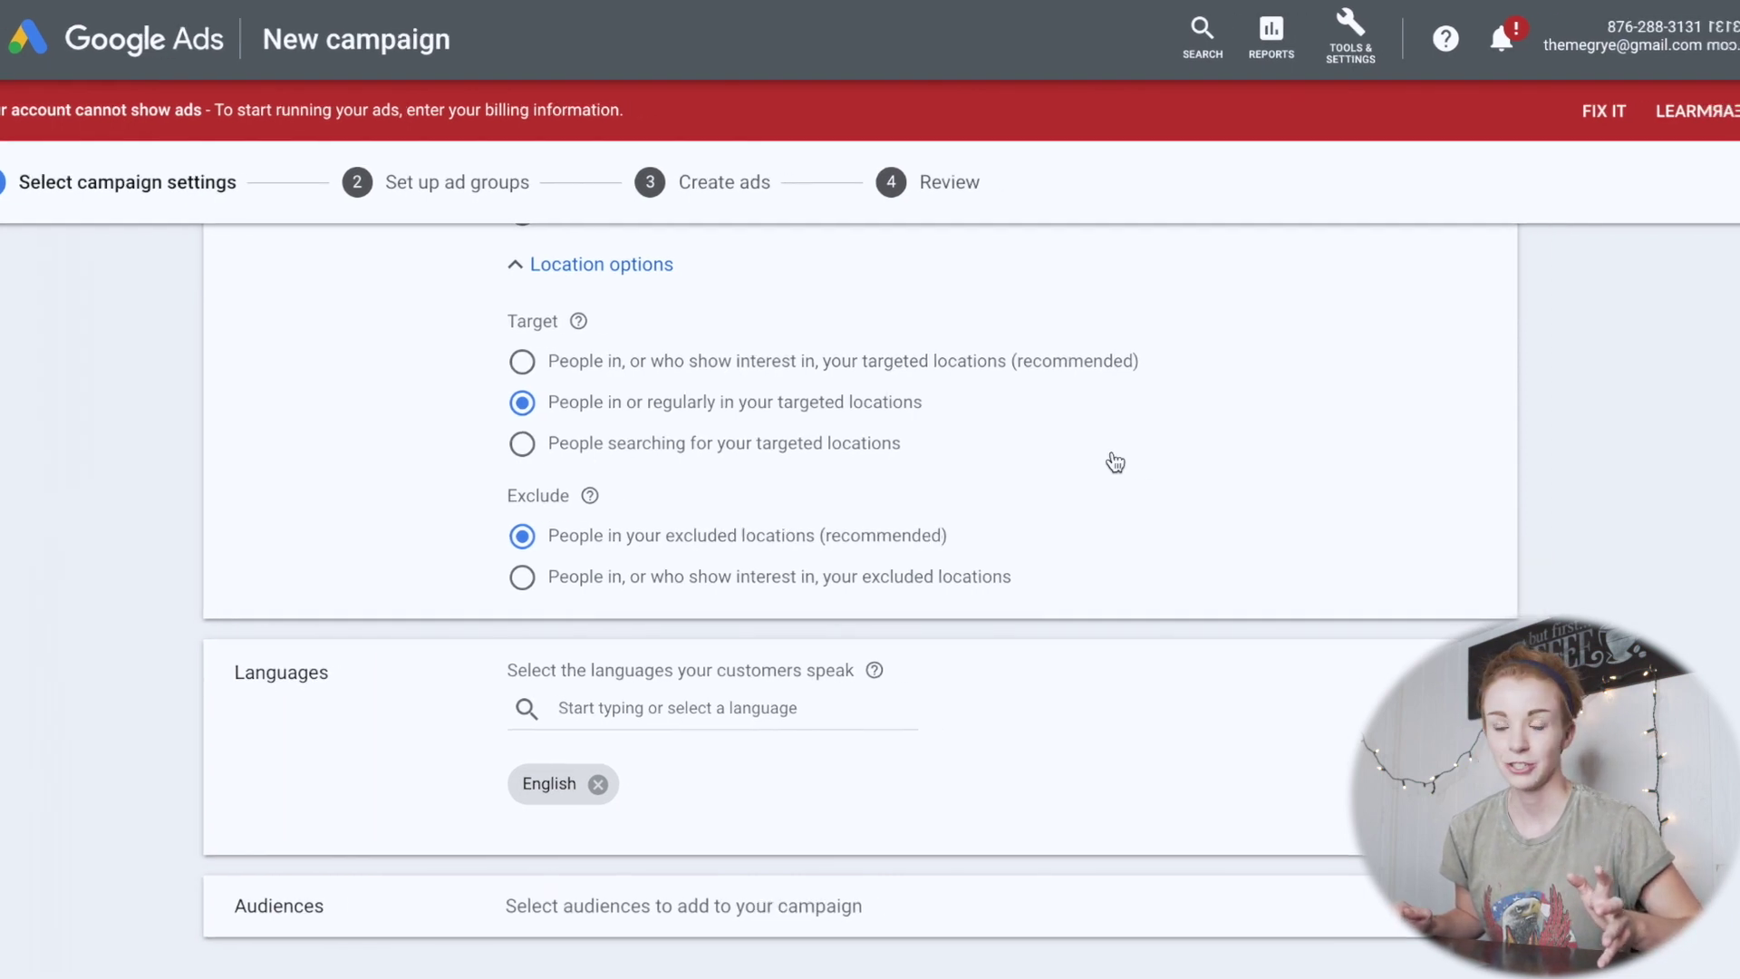
Examine the audience selection and its Targeting and Observation settings, leaving the audiences unselected.
left_click(796, 358)
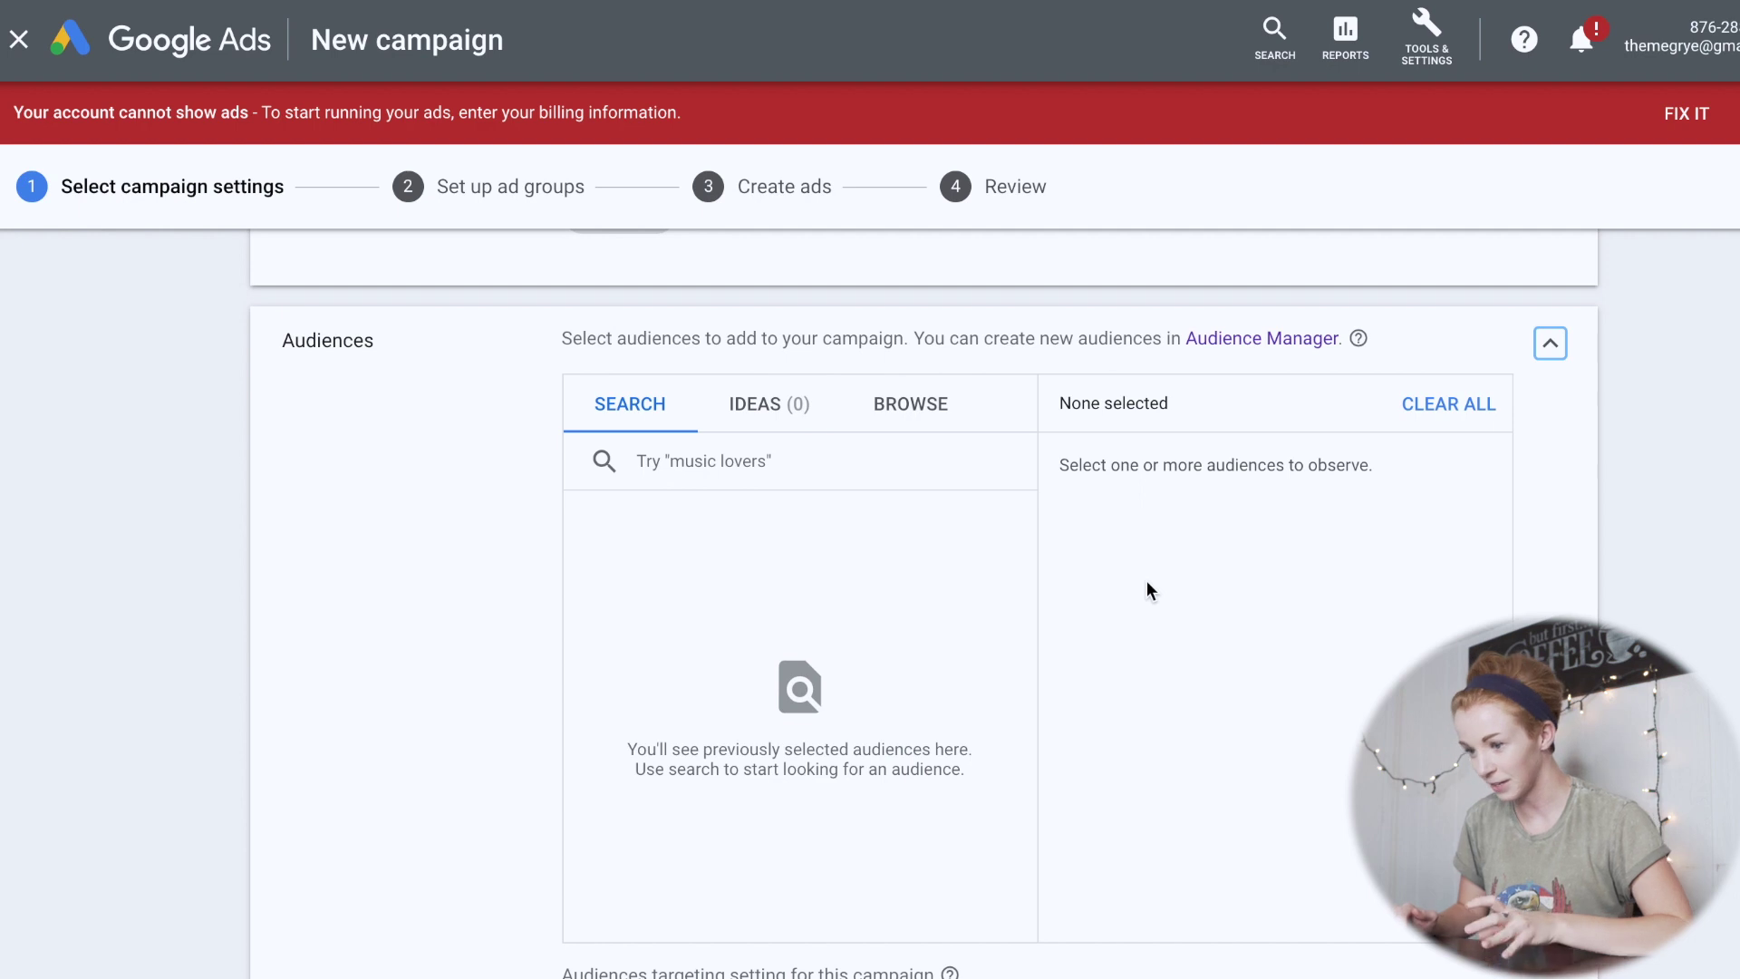
scroll(1147, 590, "down", 2)
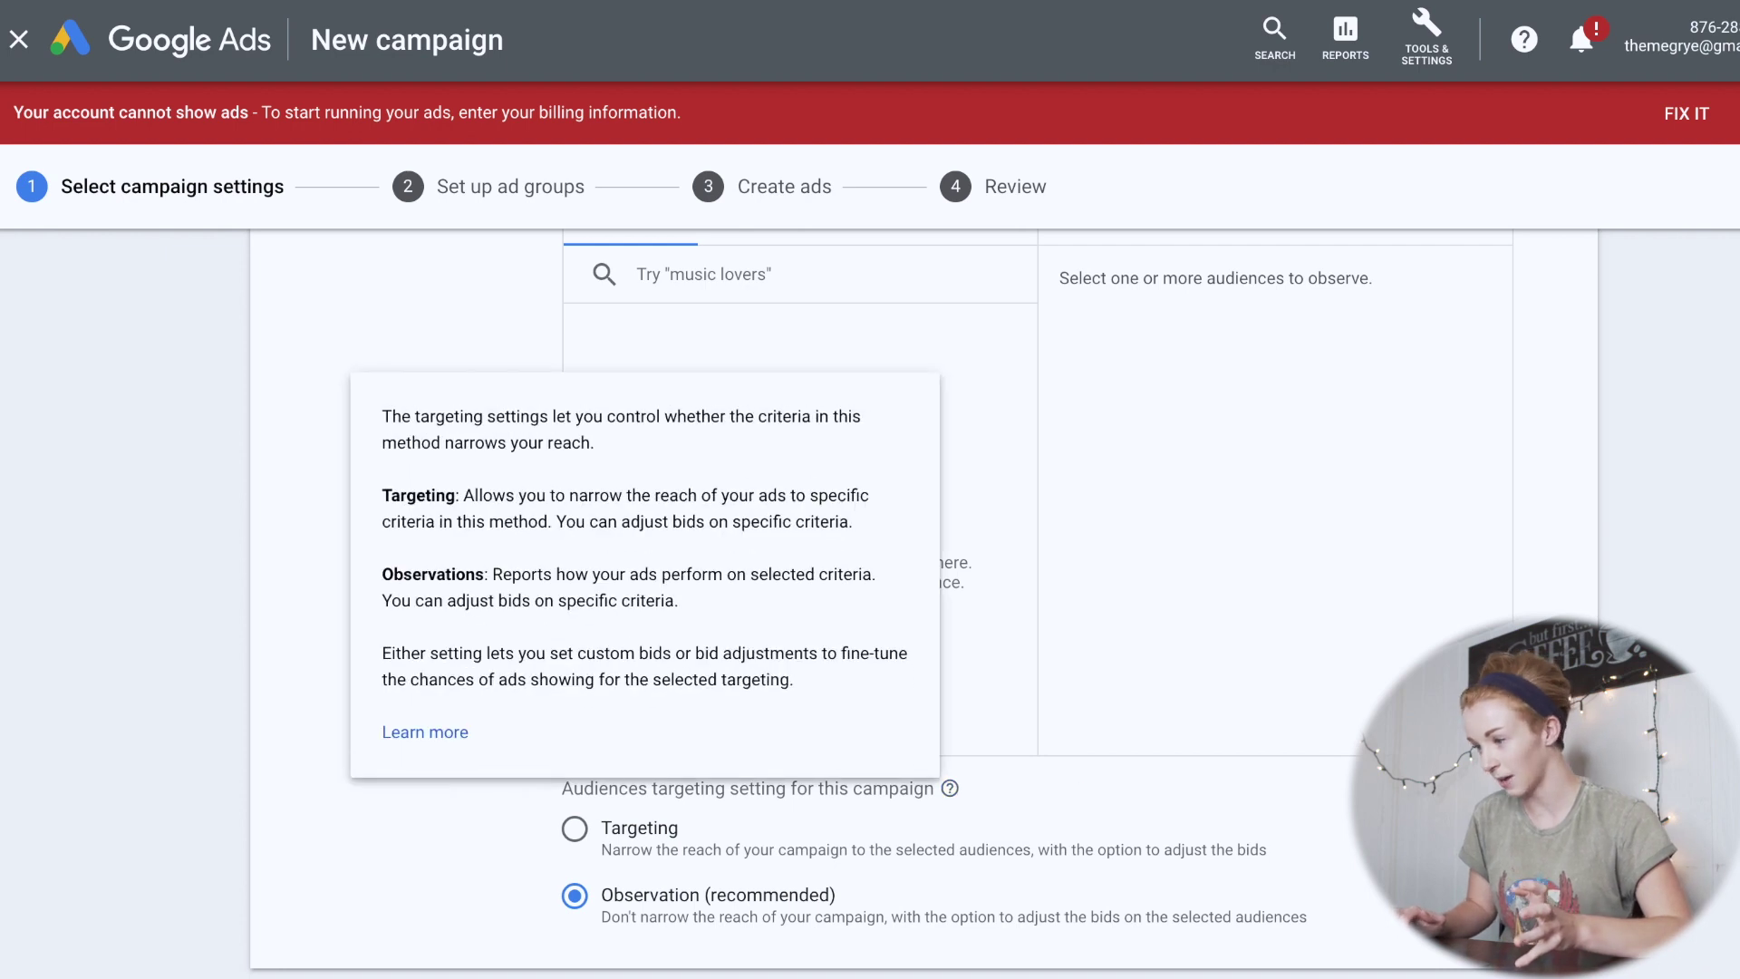
scroll(1622, 566, "up", 1)
scroll(1619, 559, "down", 3)
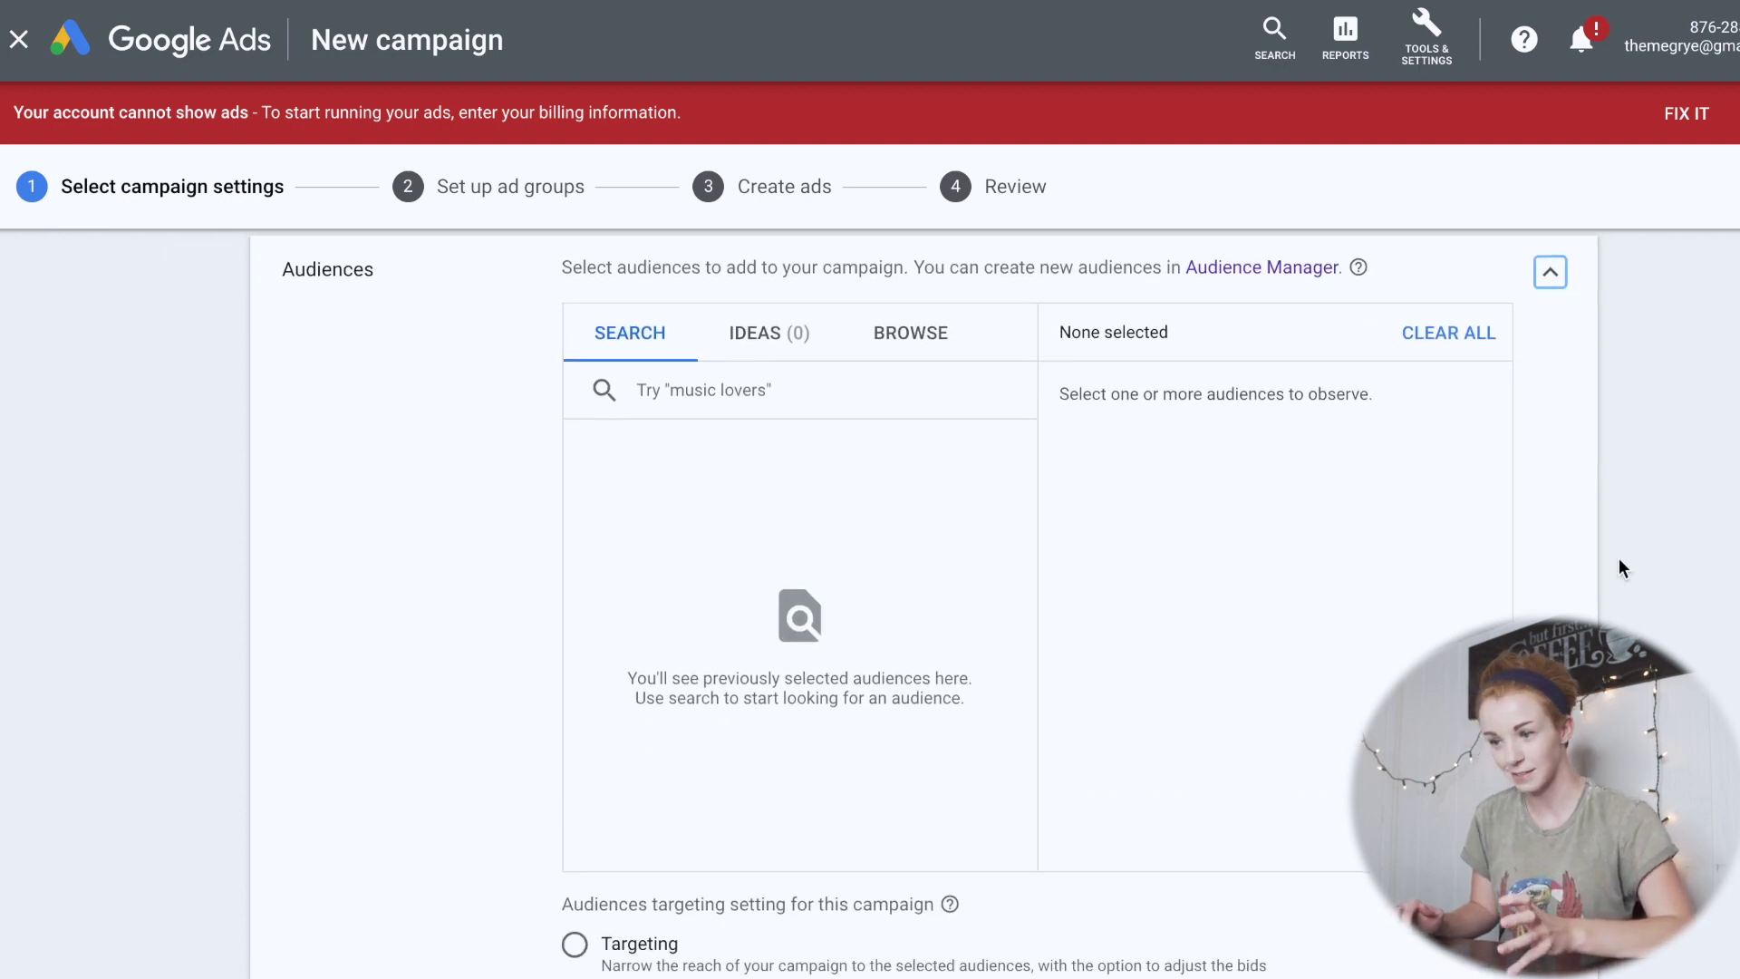
scroll(1619, 559, "up", 4)
left_click(1550, 367)
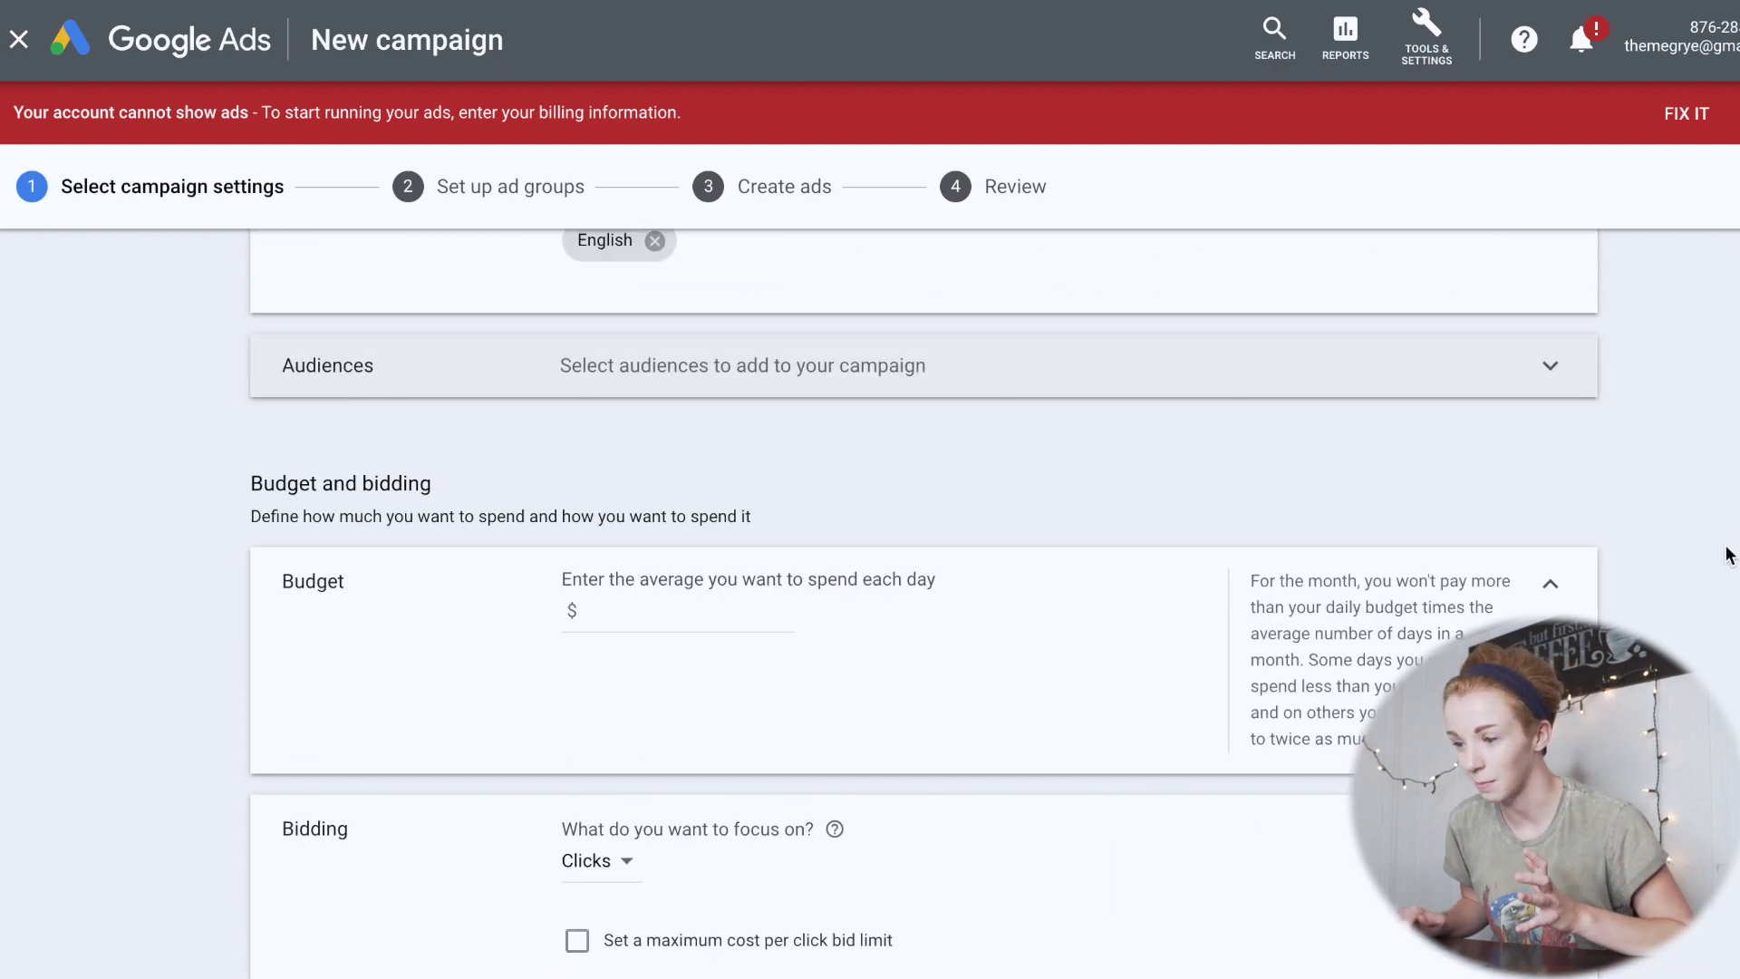
Set the campaign's average daily budget to $15.00.
scroll(363, 407, "down", 2)
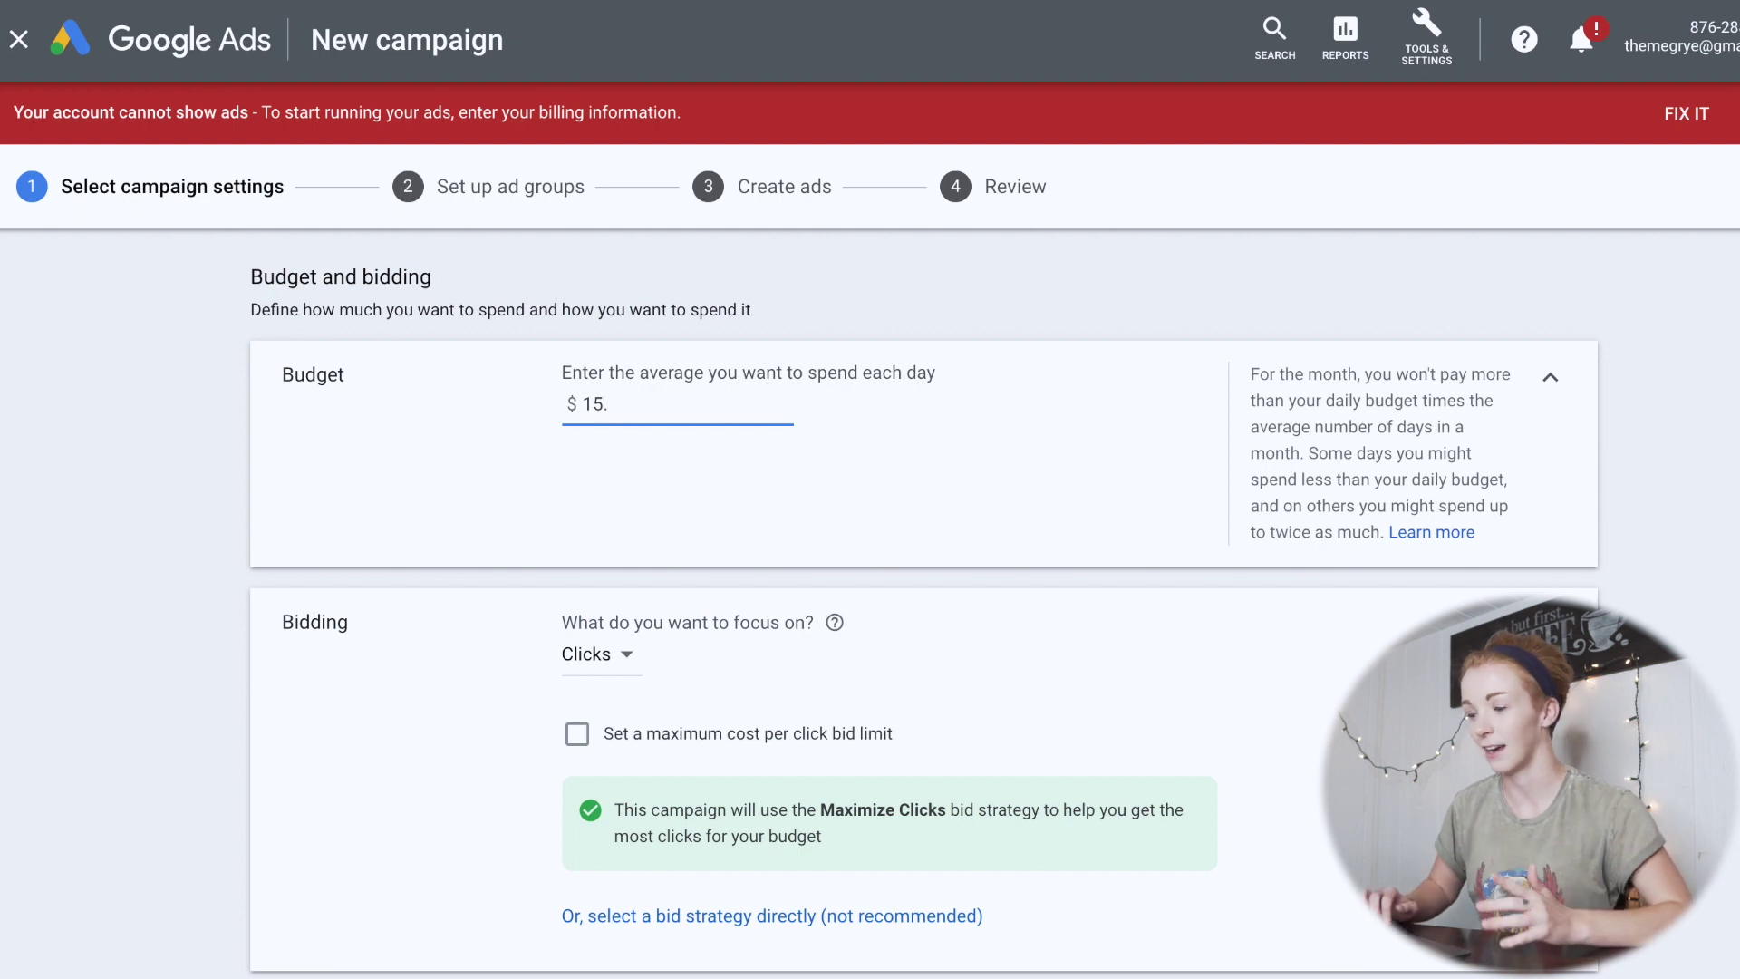
left_click(1223, 471)
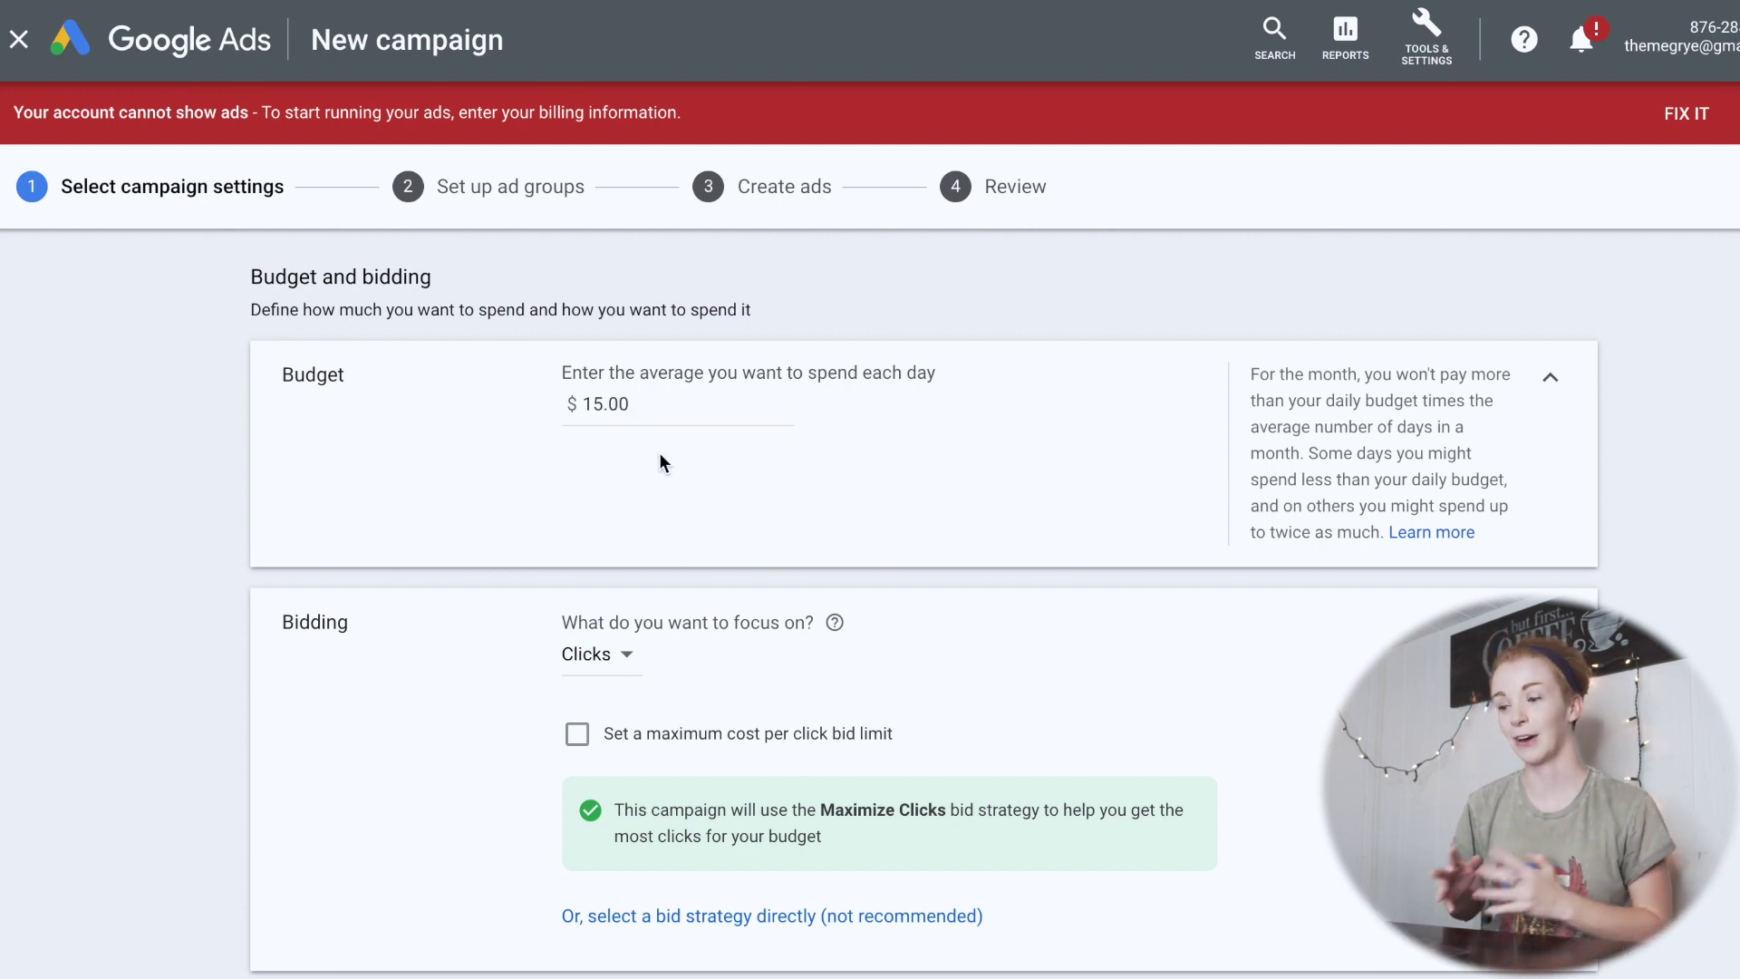
Set the campaign's average daily budget to $10.00.
scroll(660, 449, "down", 1)
scroll(661, 449, "up", 1)
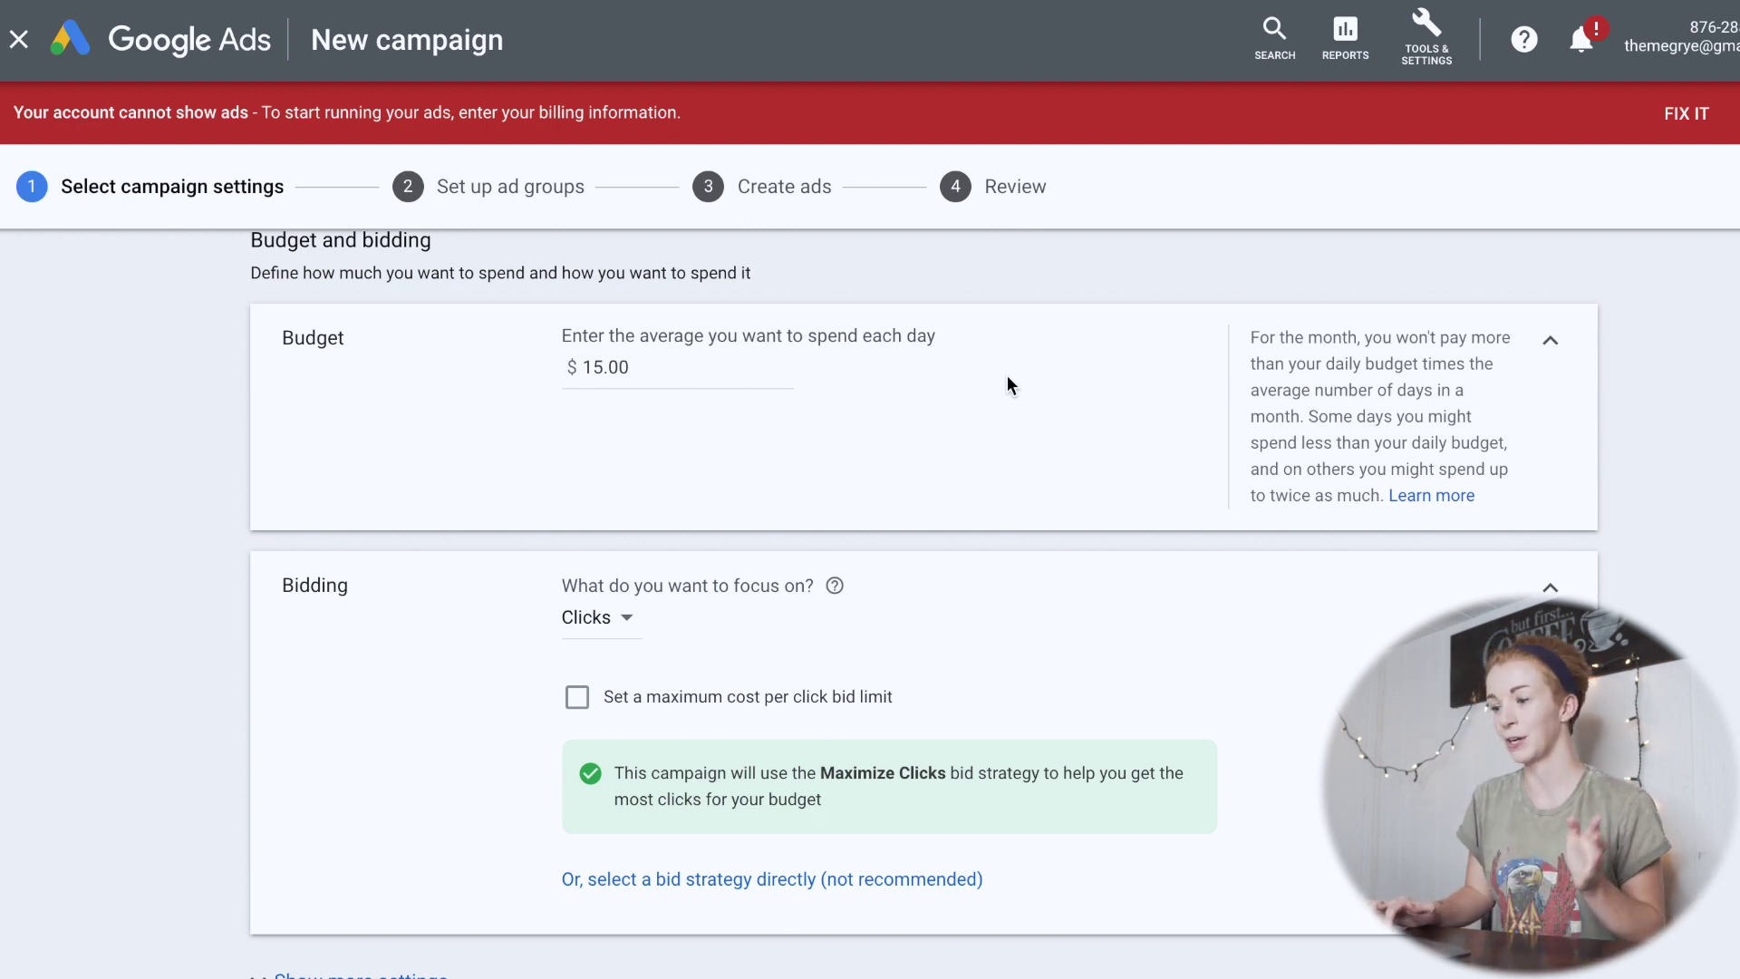
scroll(1089, 416, "down", 1)
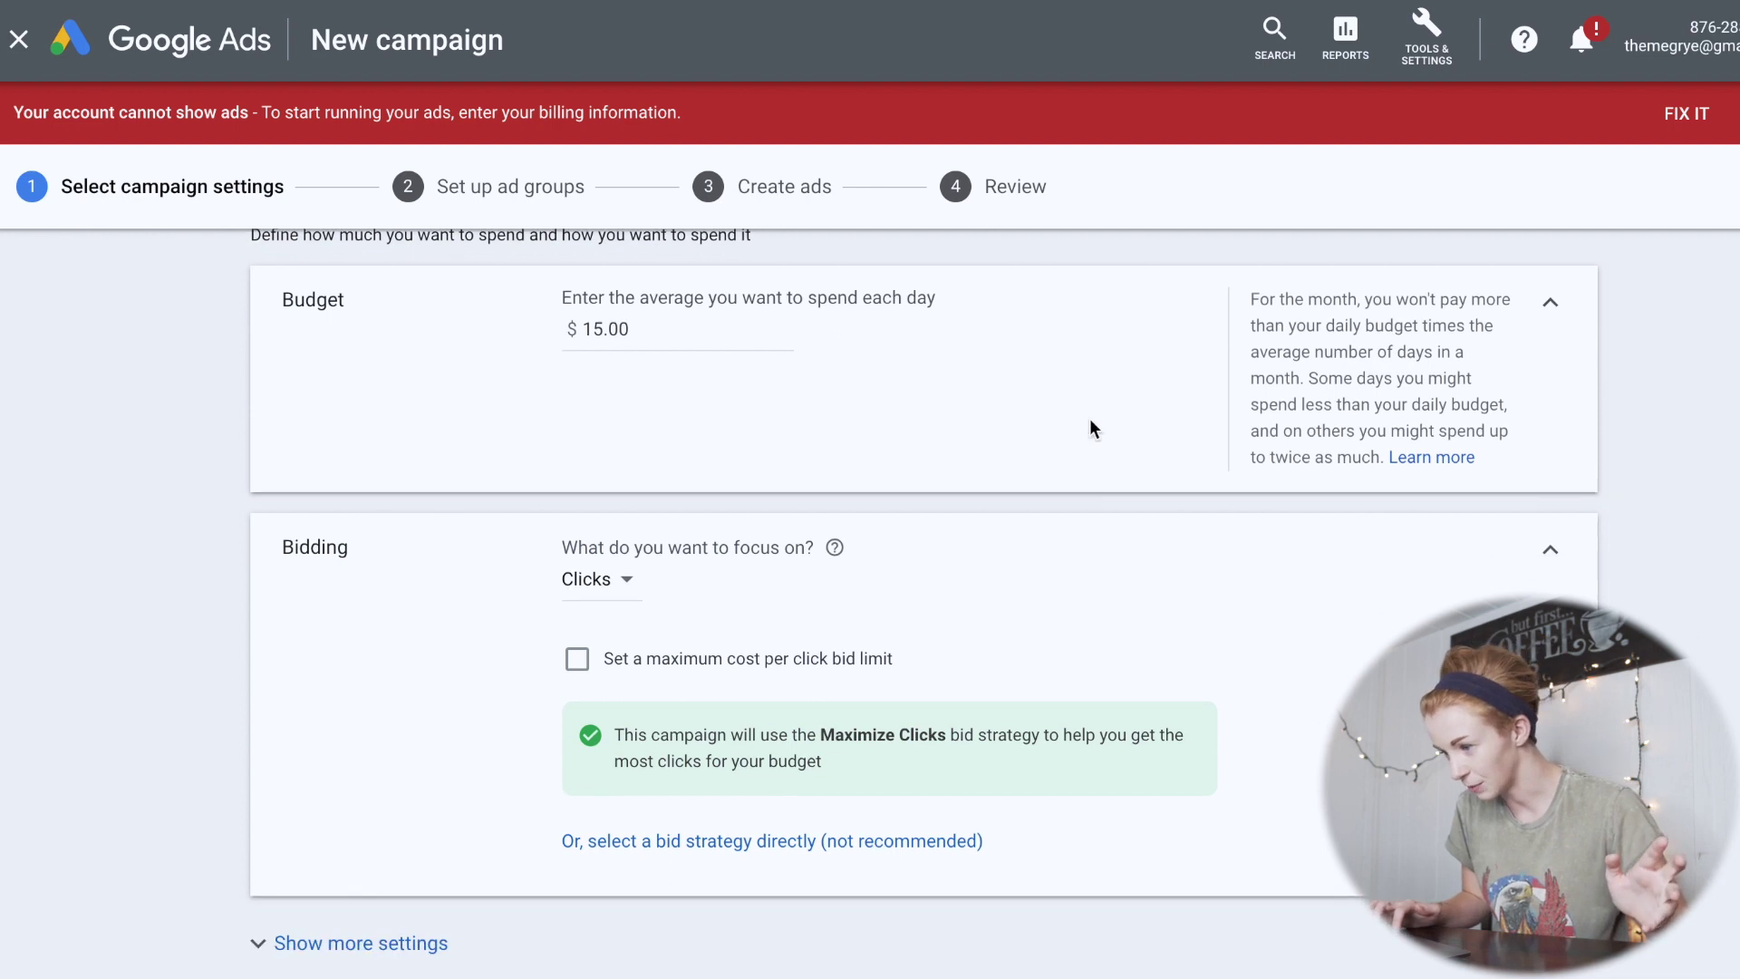
scroll(1089, 421, "up", 3)
scroll(1089, 421, "down", 2)
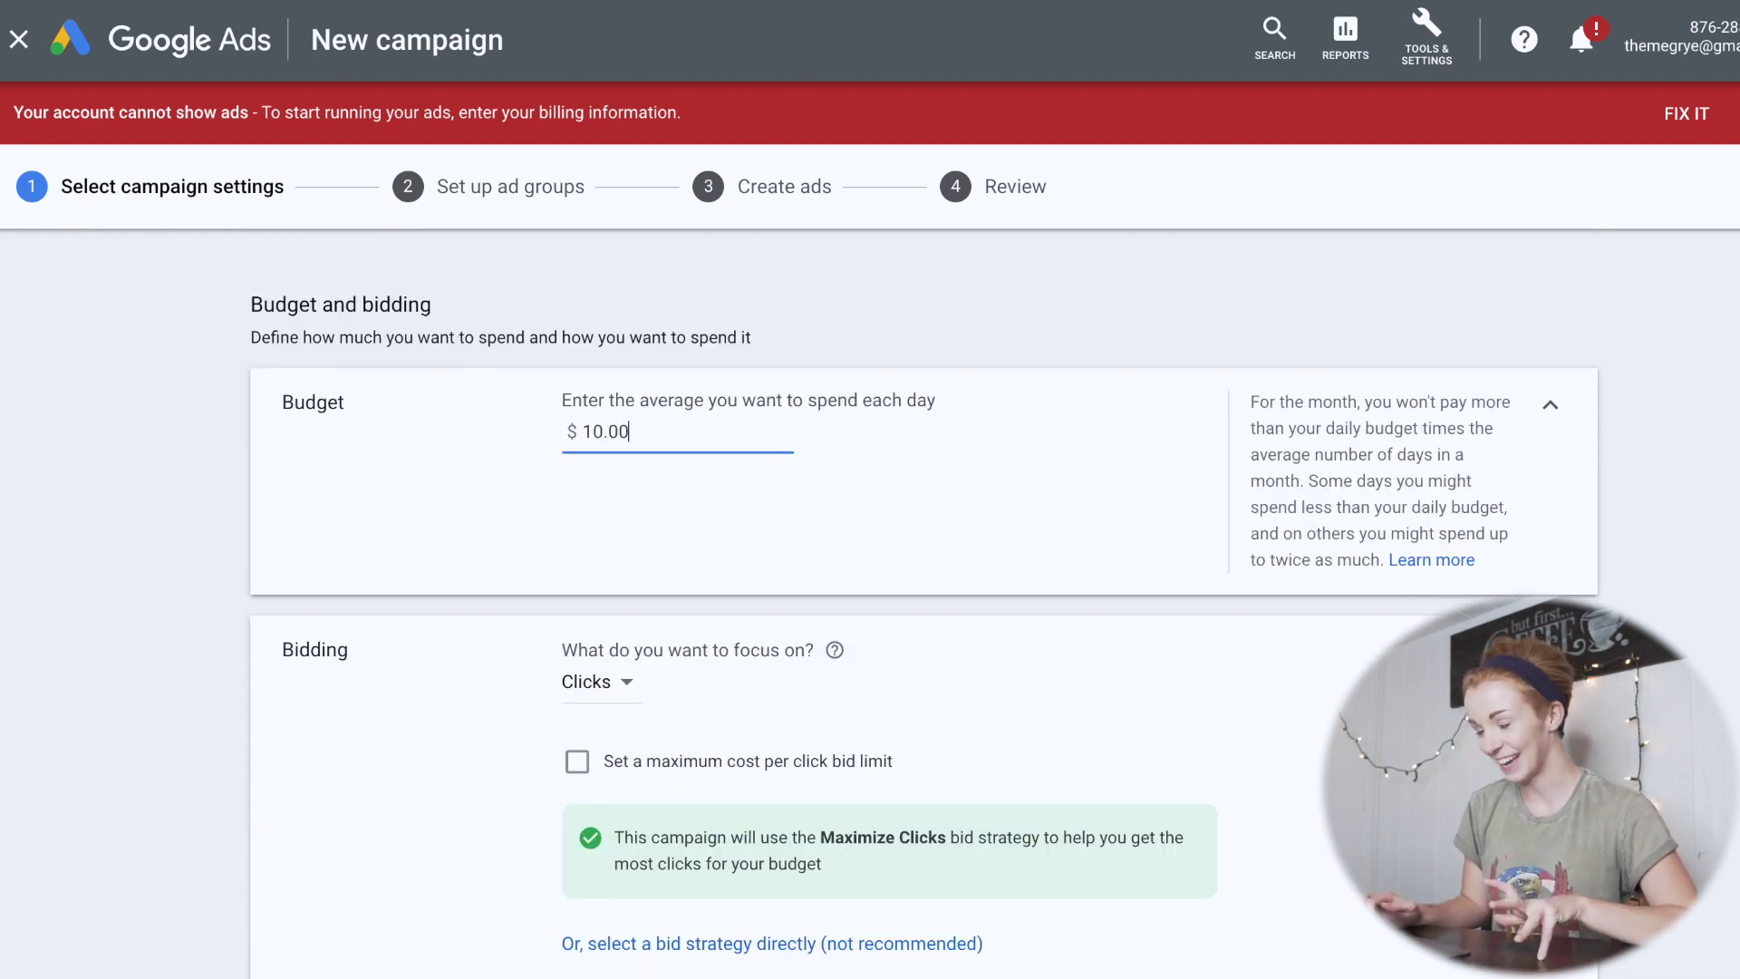
left_click(888, 439)
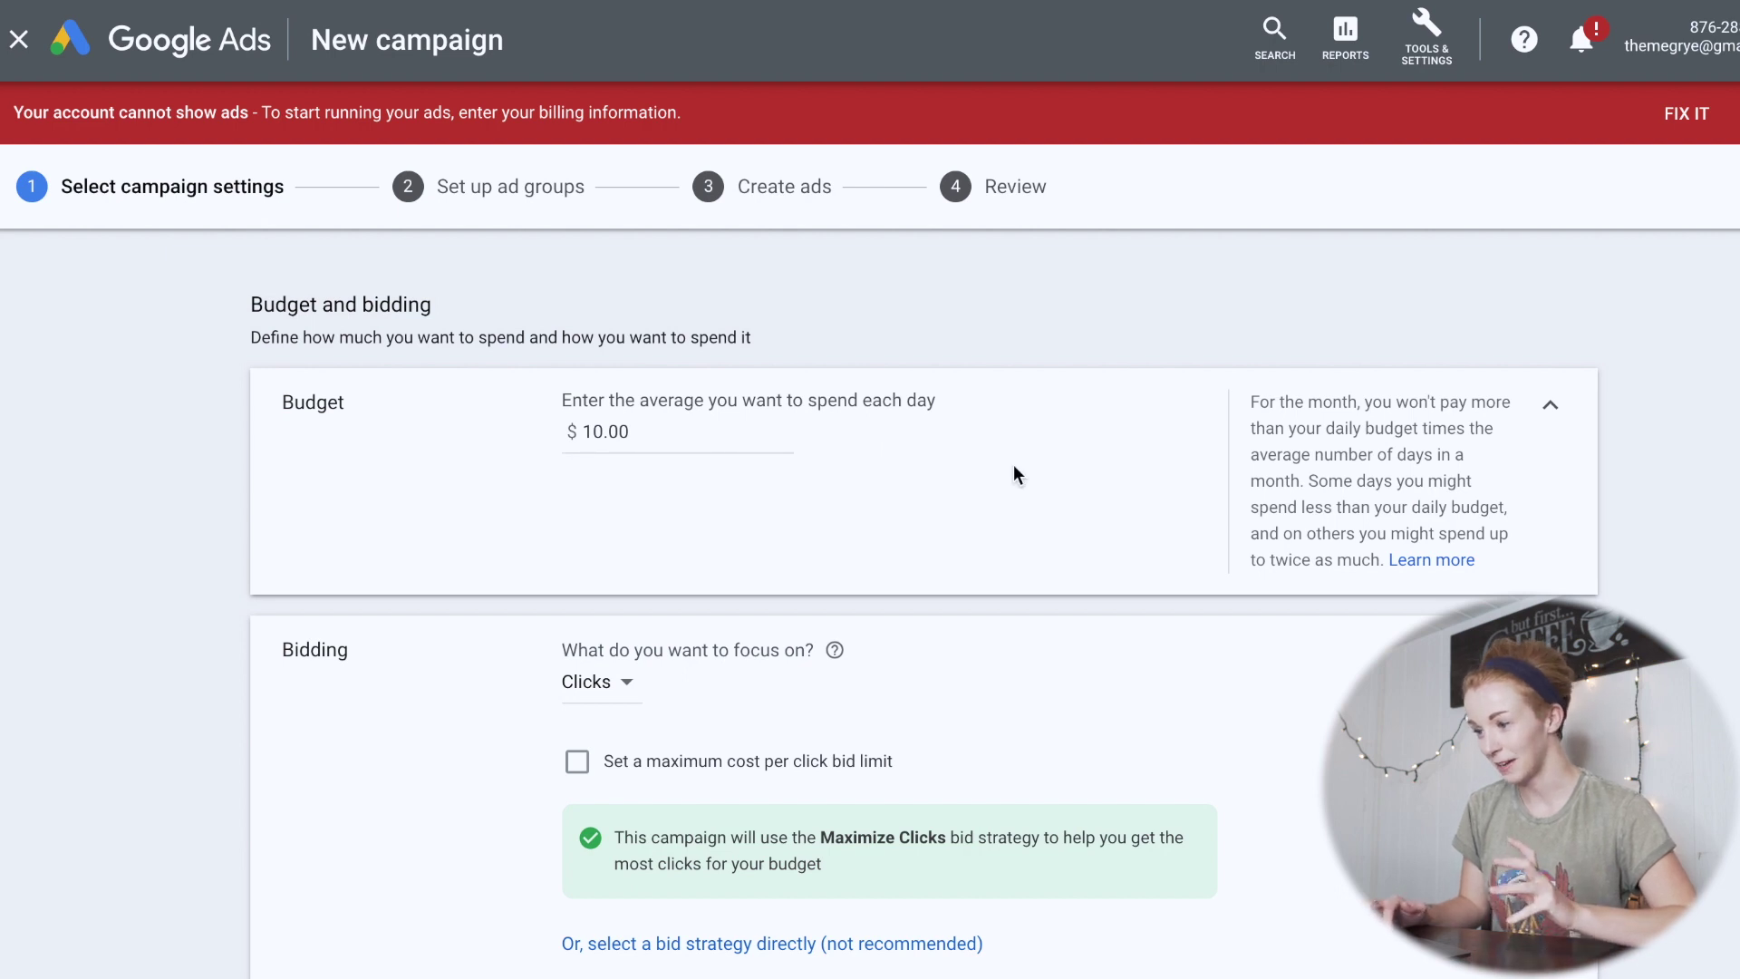
Choose to select the bid strategy directly and set it to Manual CPC.
scroll(1013, 466, "down", 2)
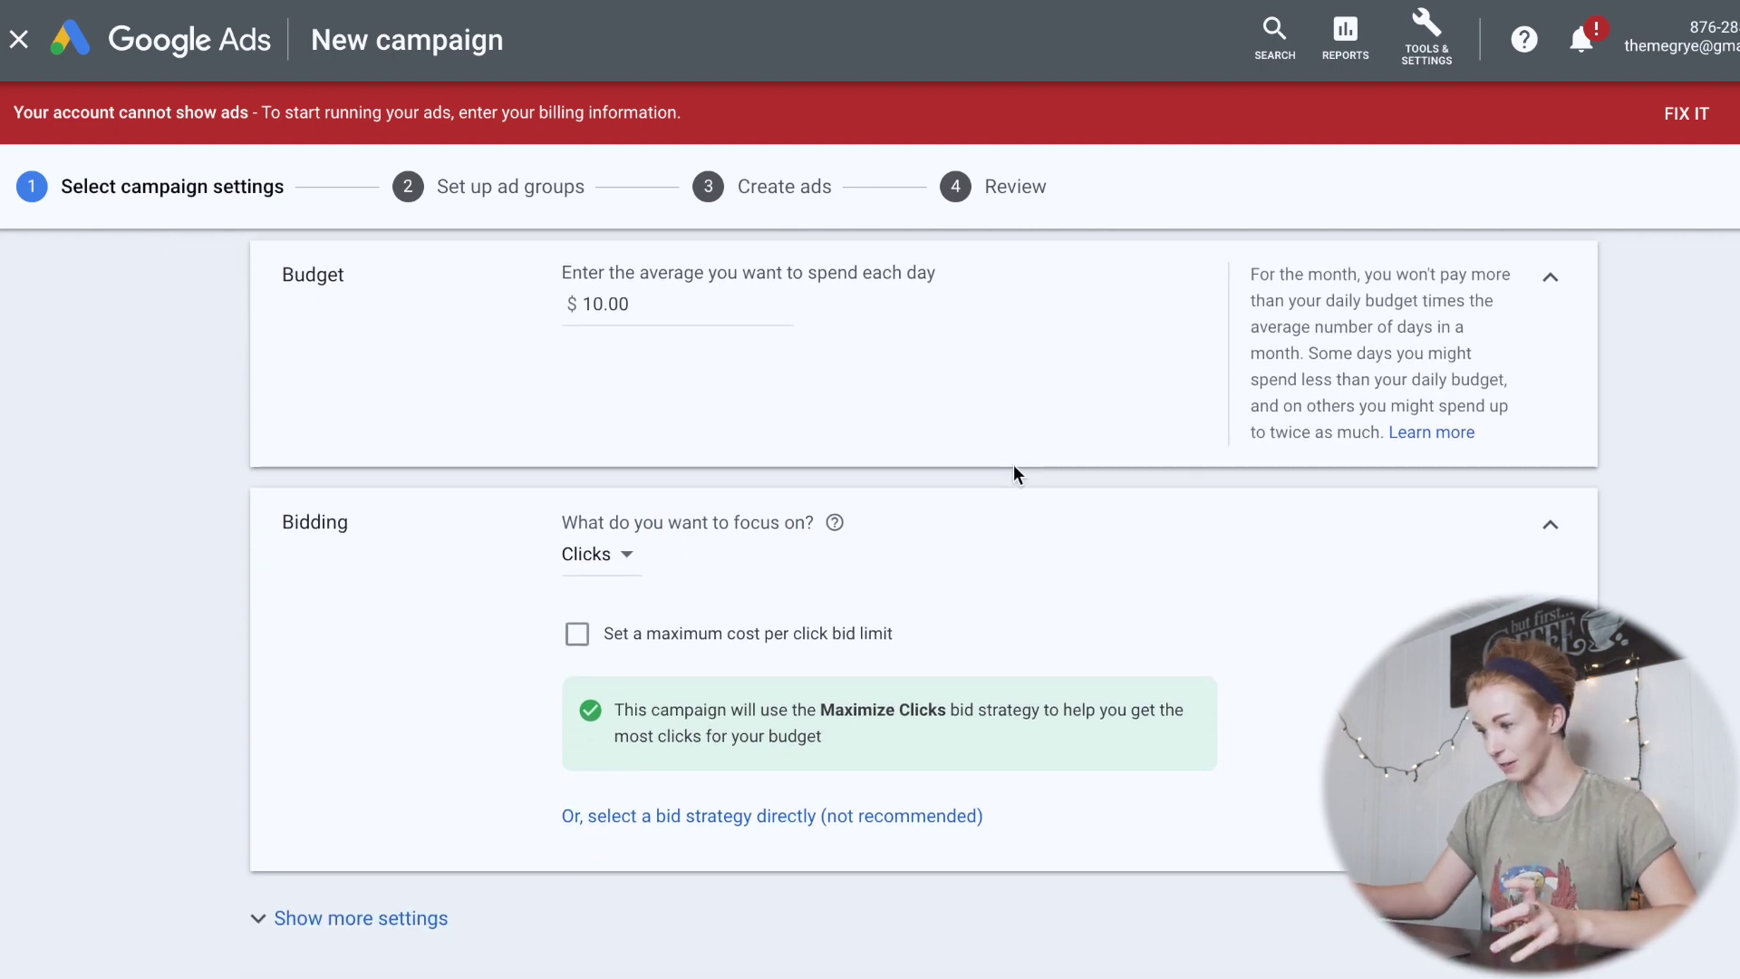
scroll(900, 651, "down", 3)
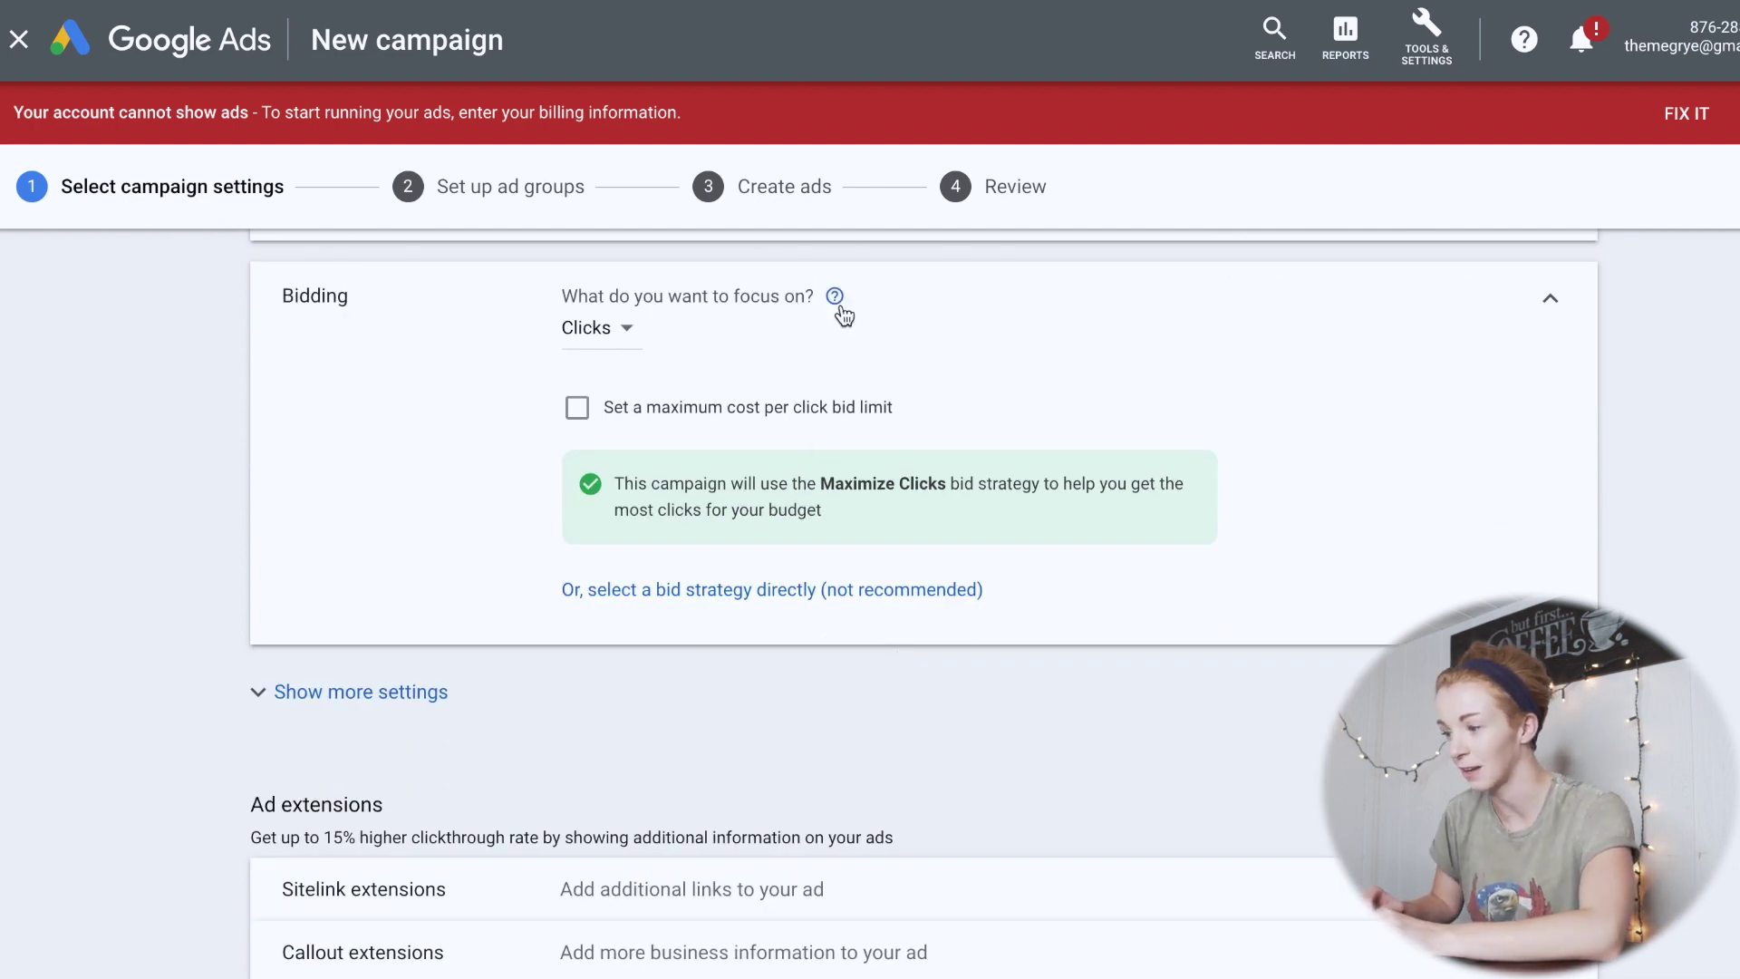
mouse_move(836, 299)
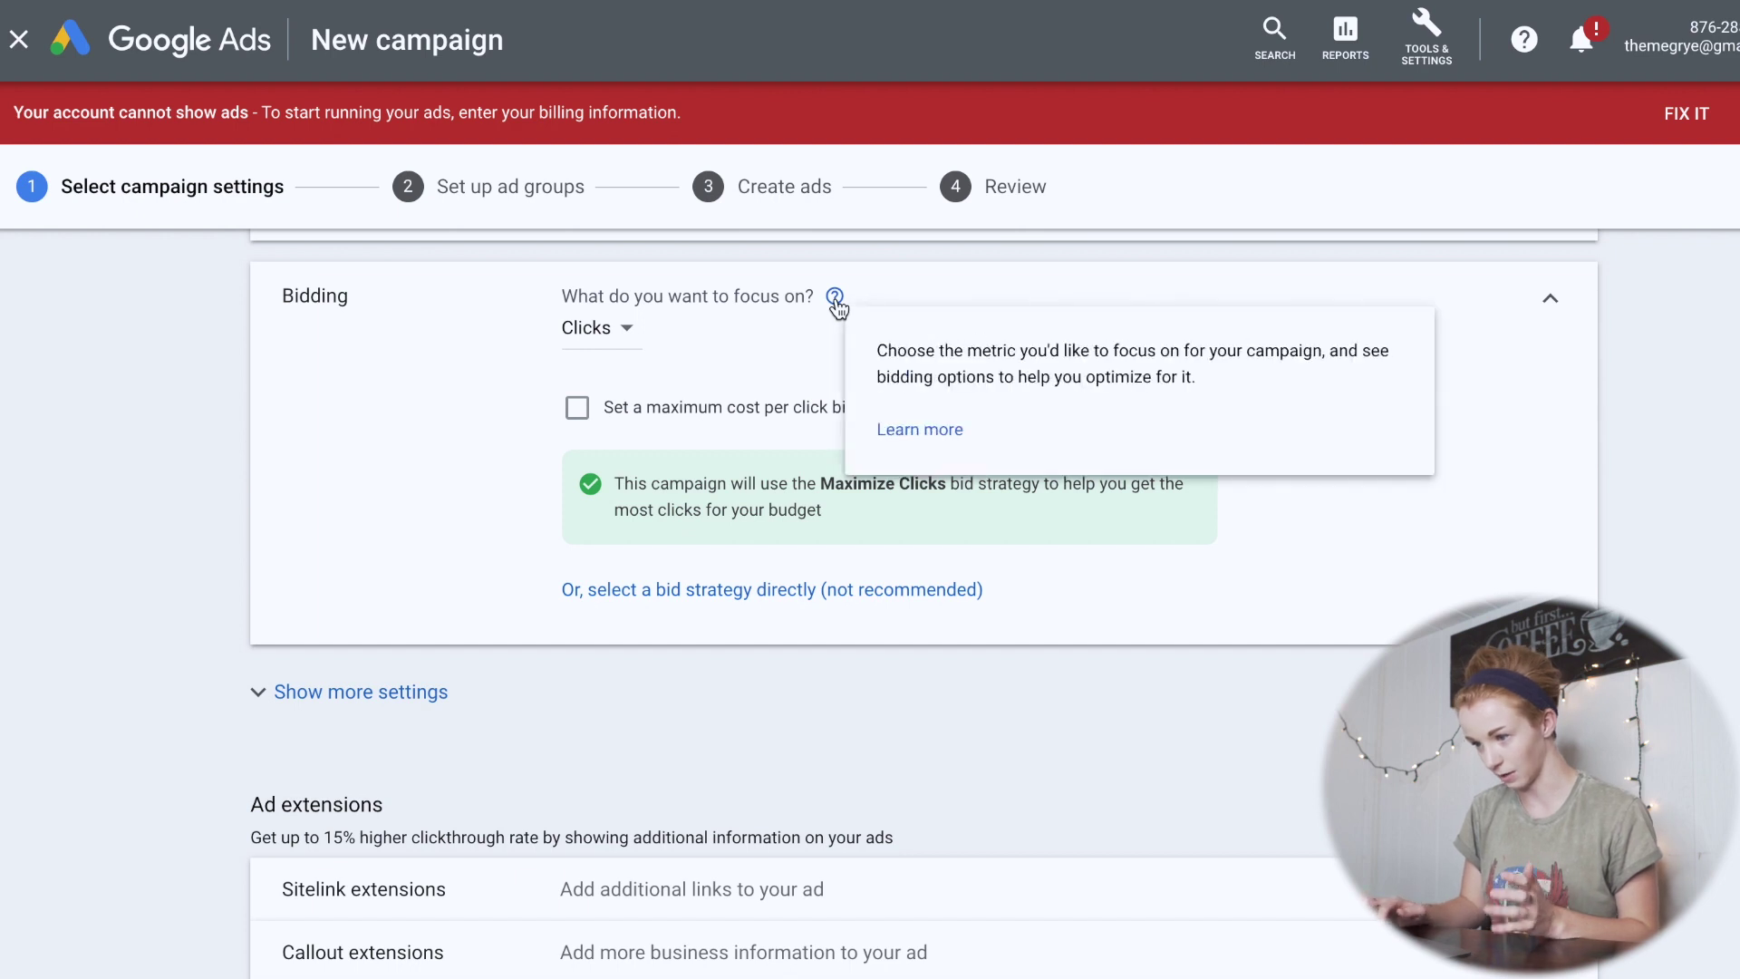
left_click(773, 590)
left_click(735, 779)
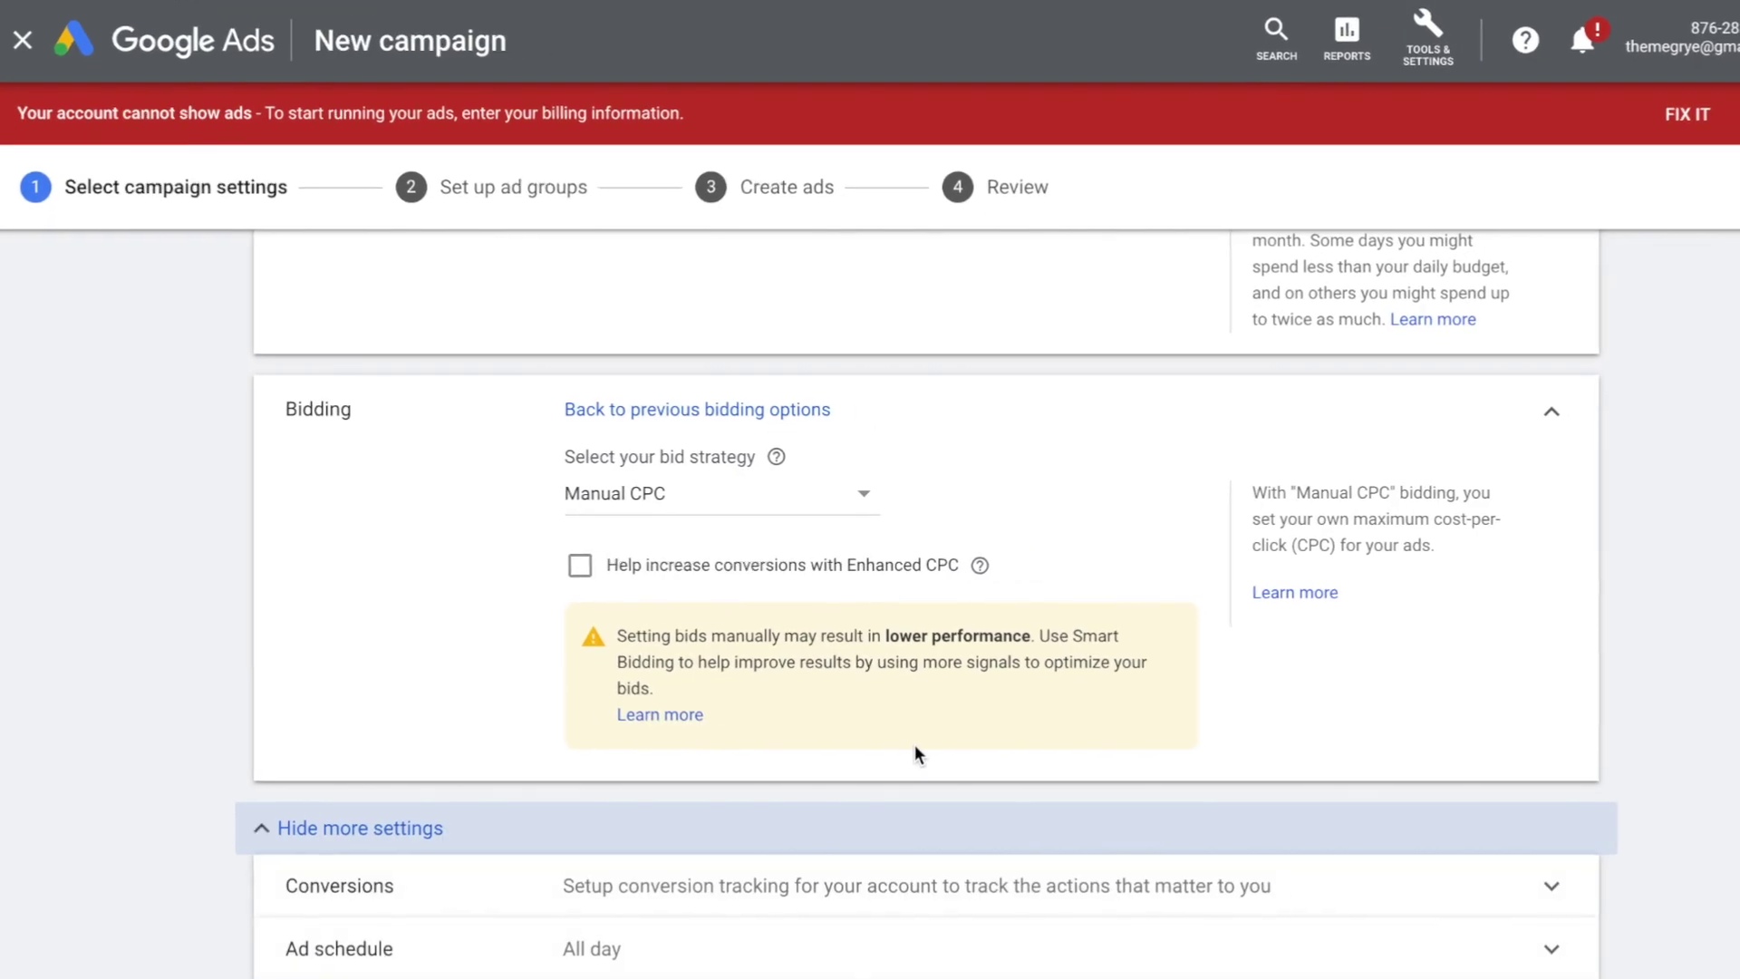
Schedule the ads for all days from 07:00 to 23:00 and set ad rotation to Do not optimize: Rotate ads indefinitely.
scroll(915, 745, "down", 5)
left_click(901, 491)
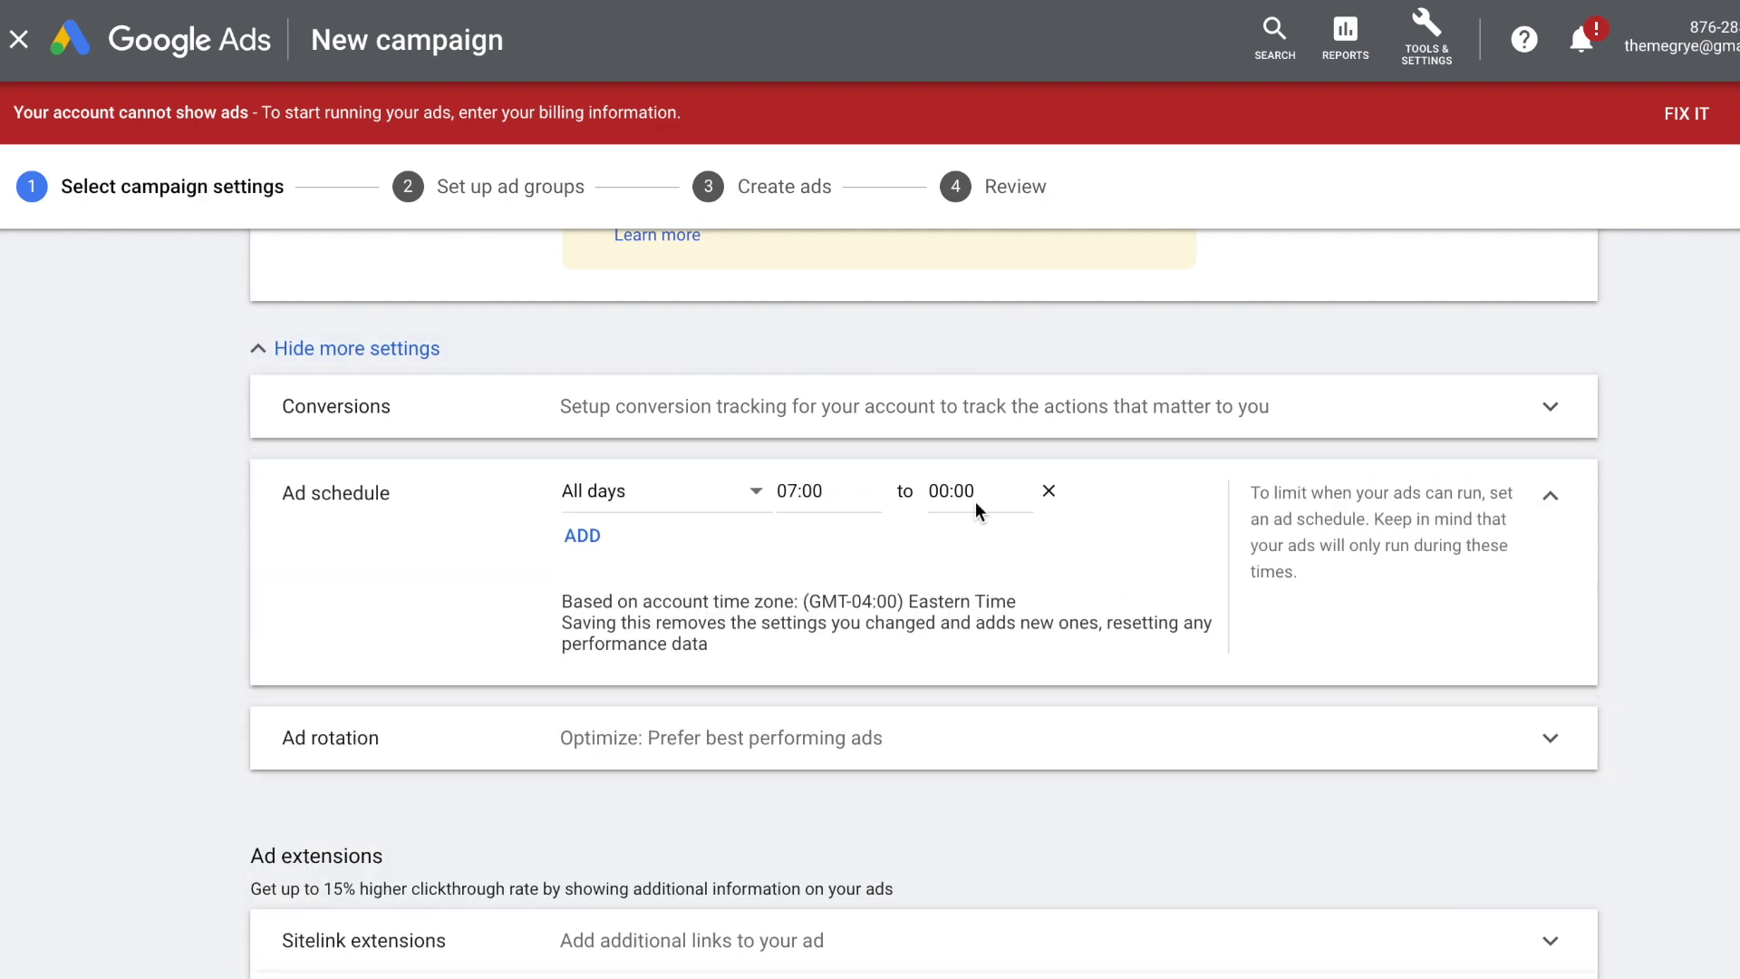
left_click(981, 497)
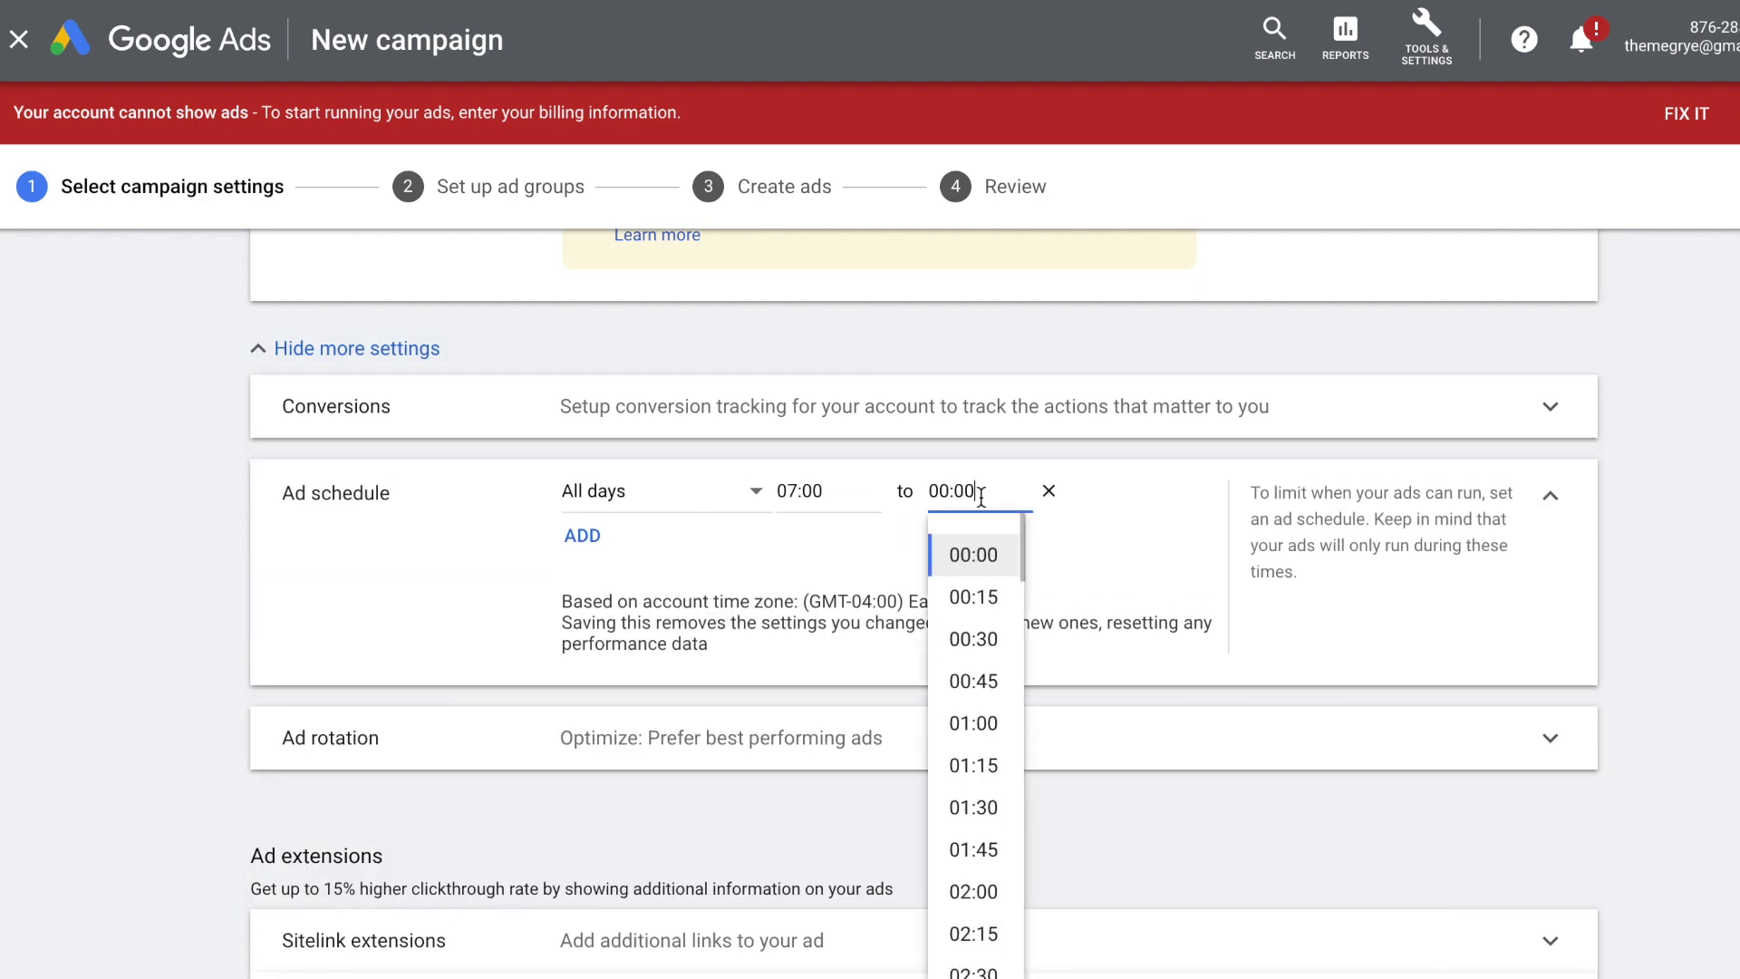
scroll(974, 798, "down", 12)
scroll(976, 807, "down", 16)
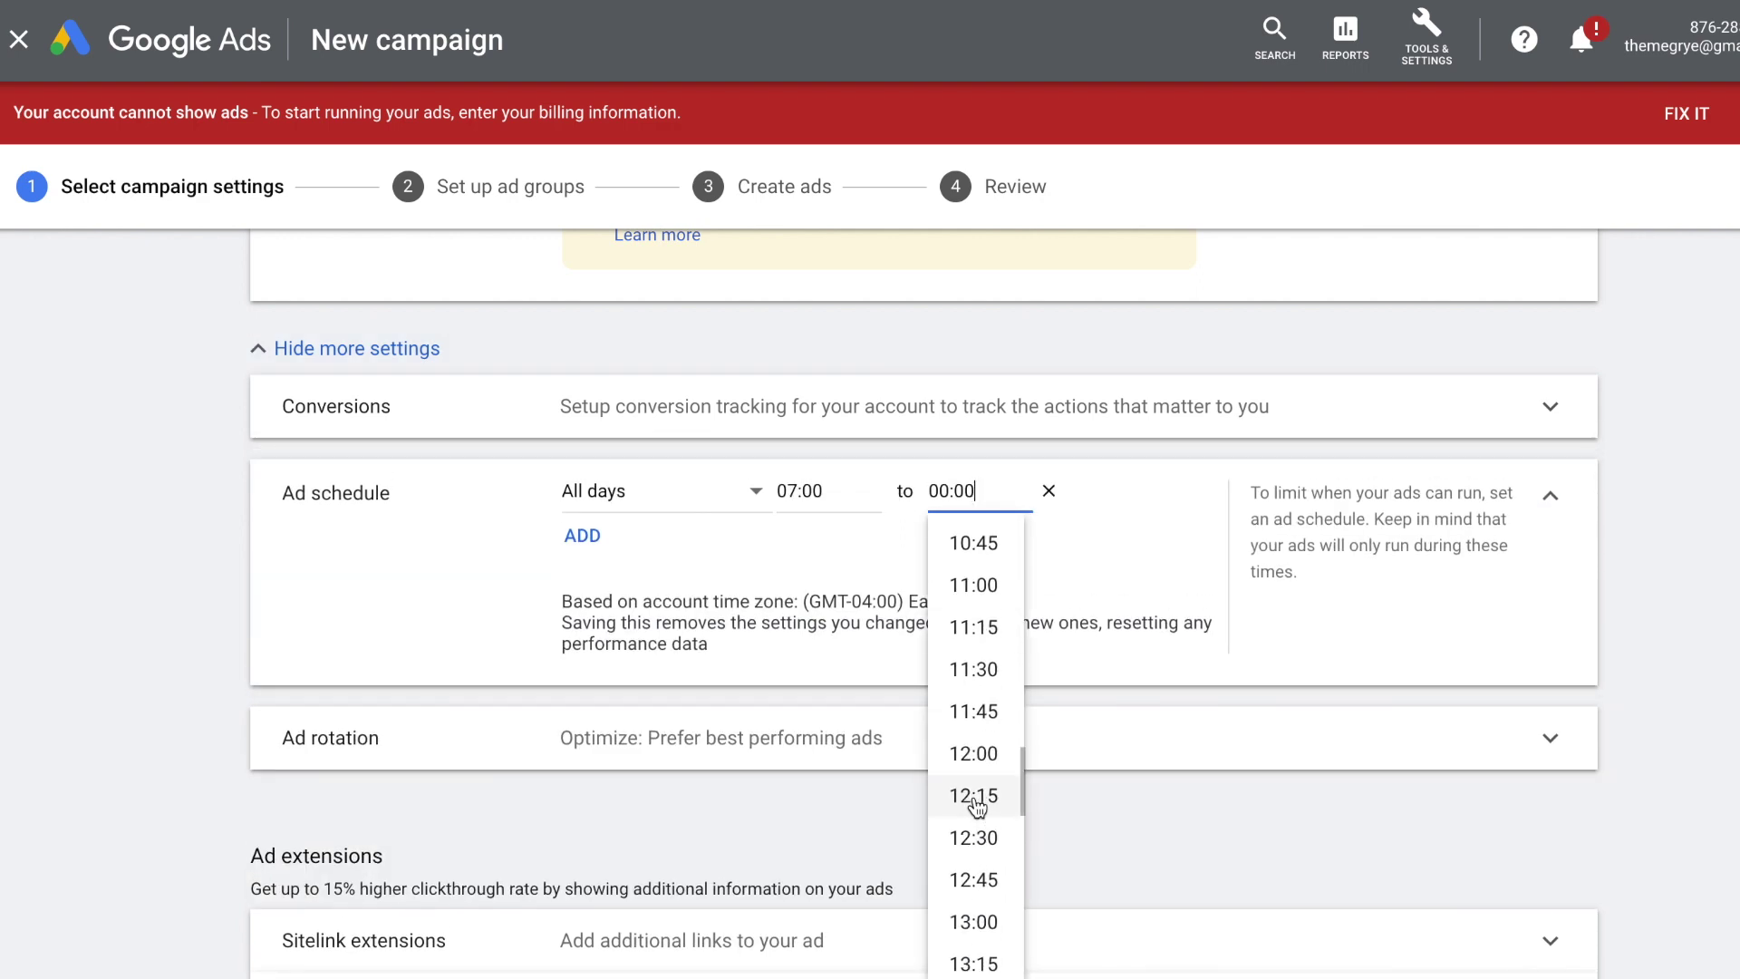
scroll(976, 805, "down", 5)
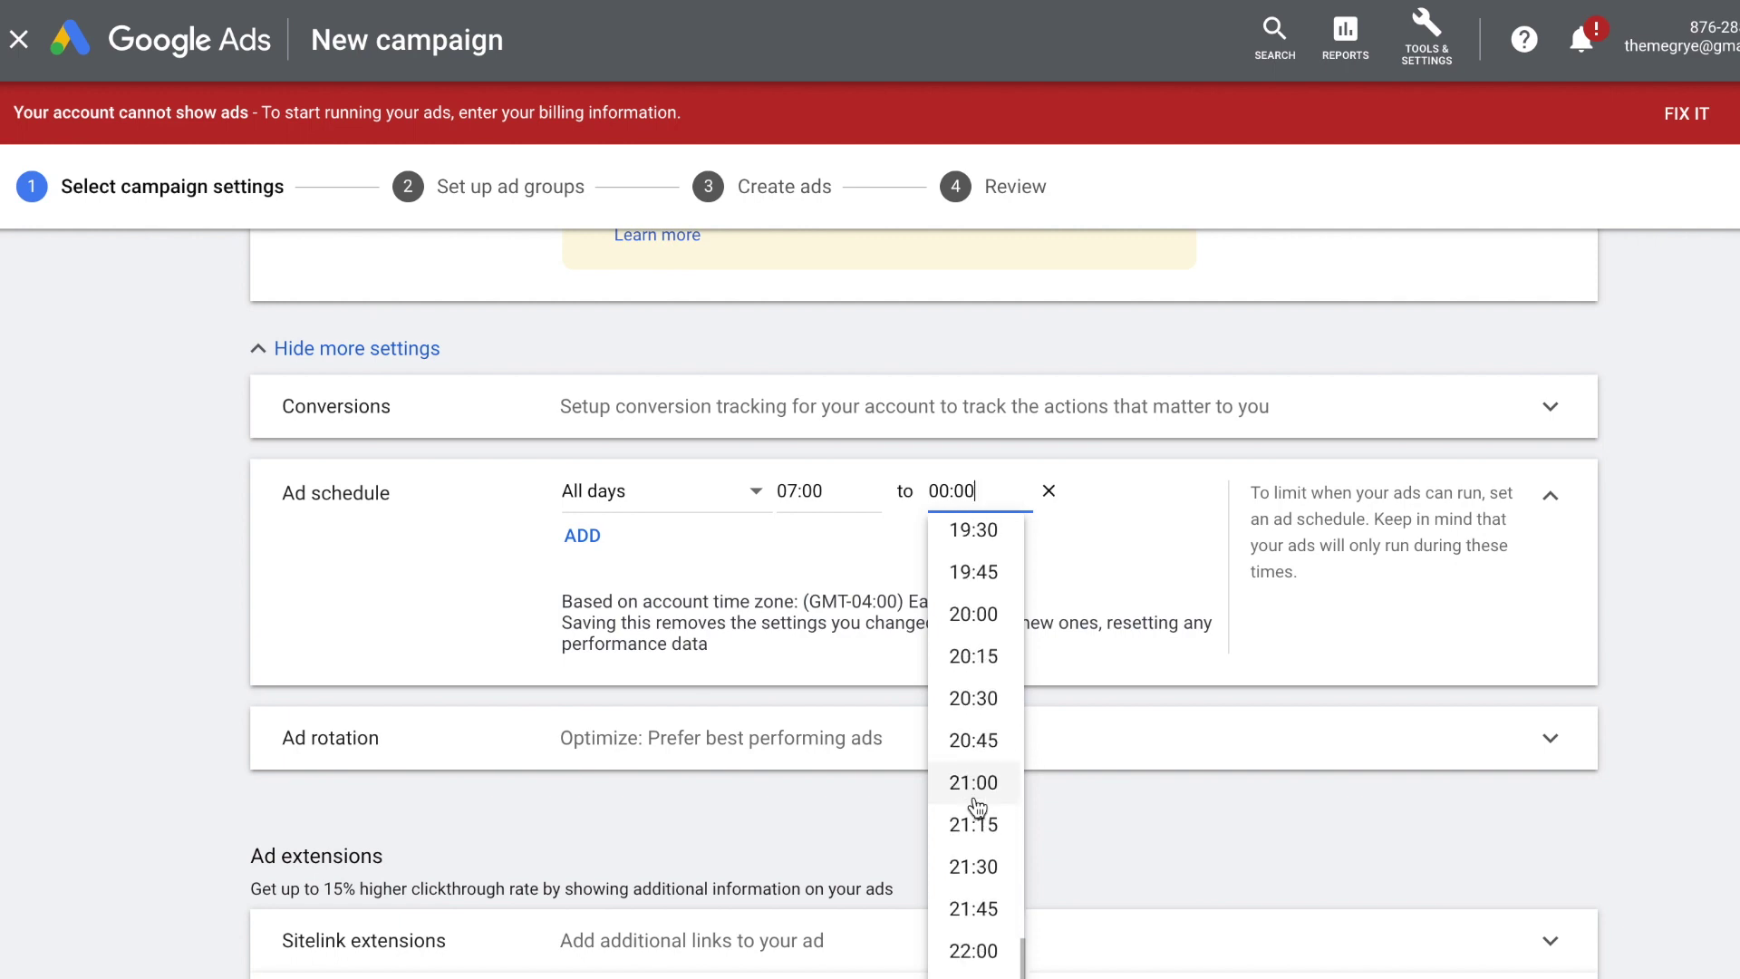
left_click(1000, 910)
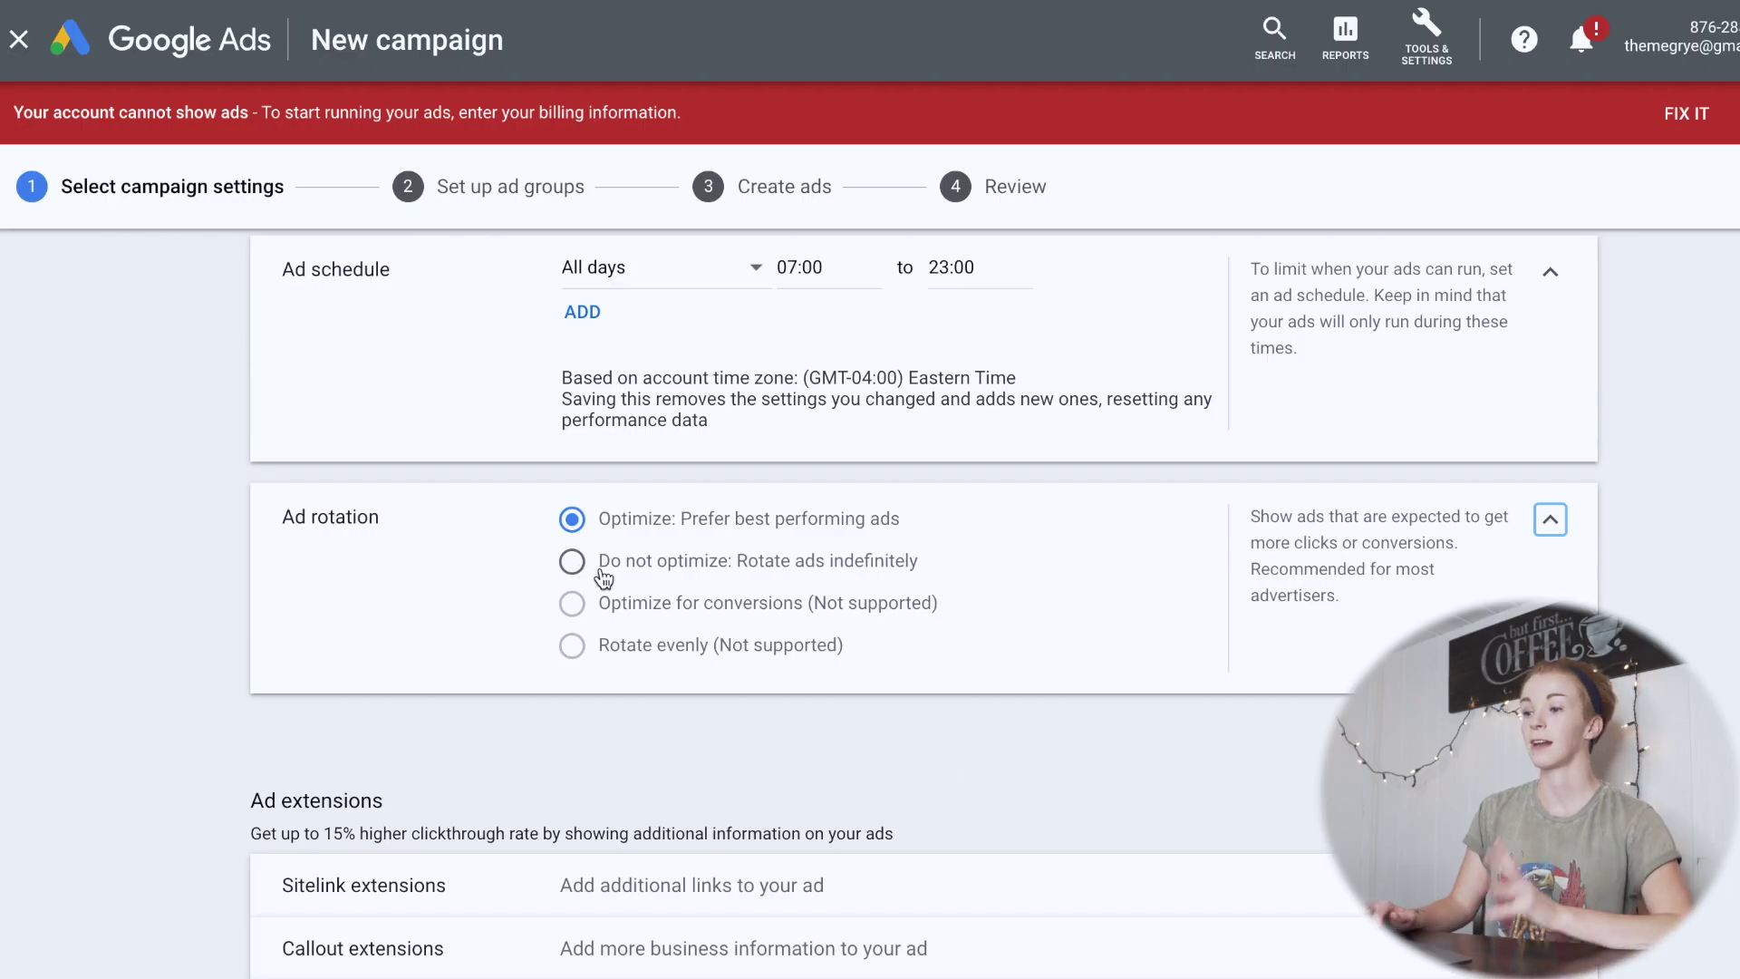
left_click(573, 563)
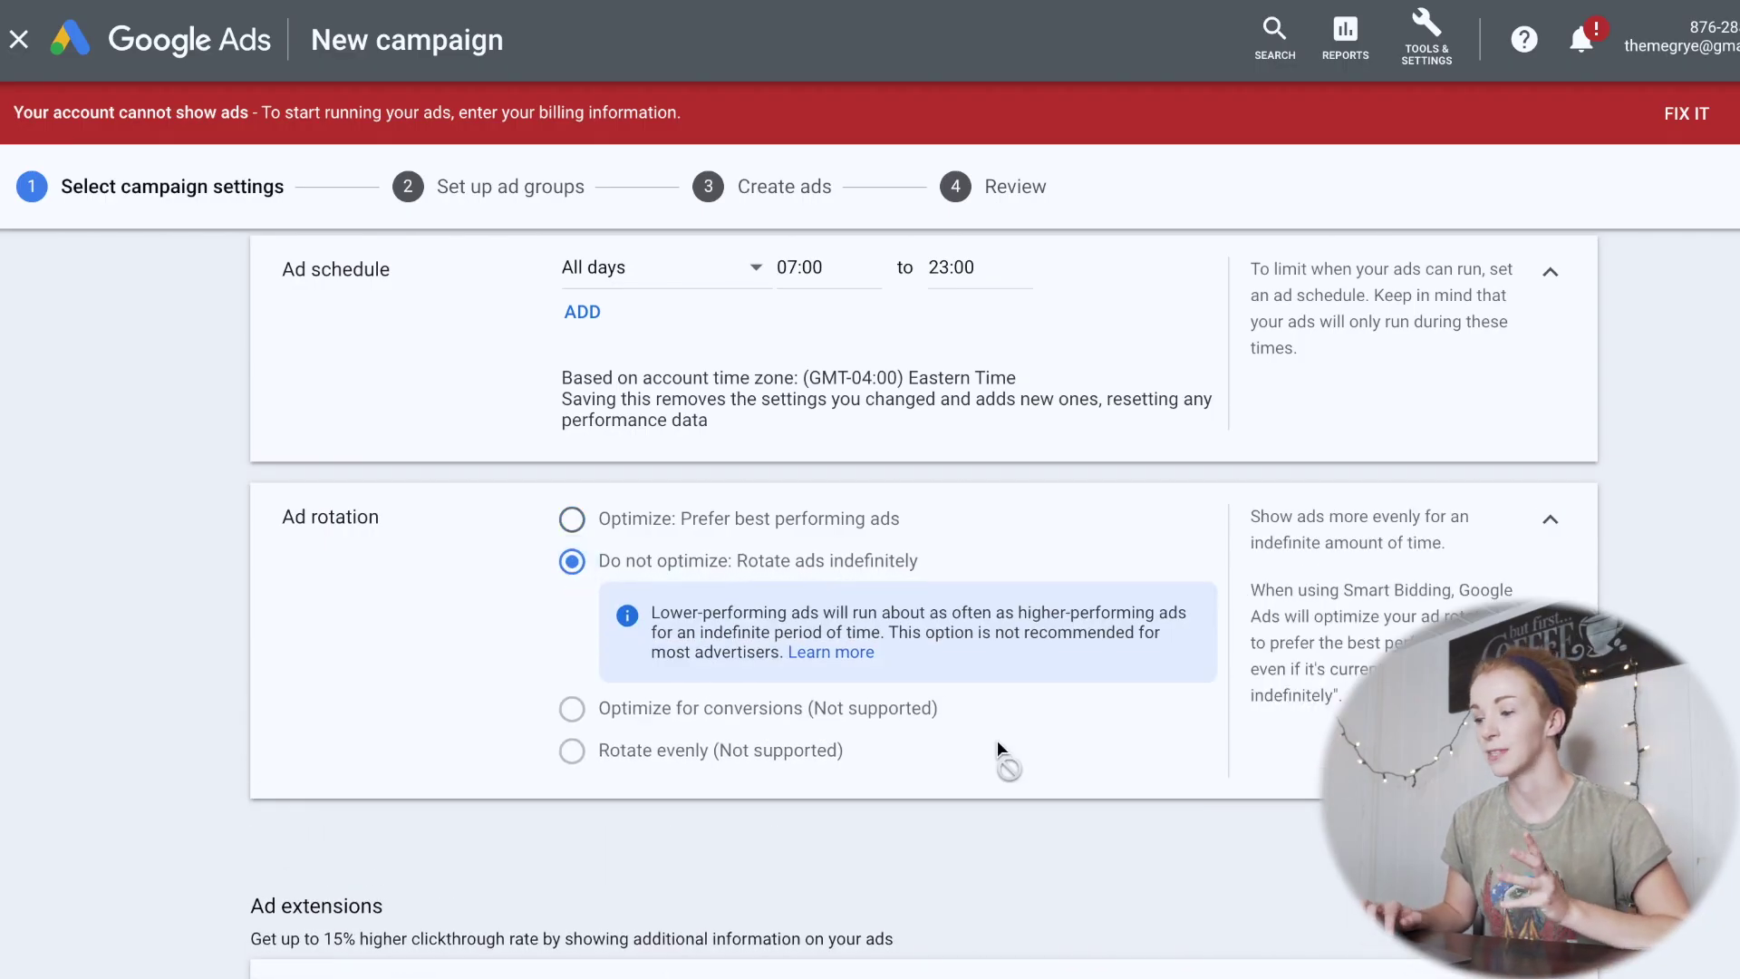
Save campaign-level callout extensions with the texts Satisfaction Guaranteed and 7 Day Delivery.
scroll(985, 806, "down", 2)
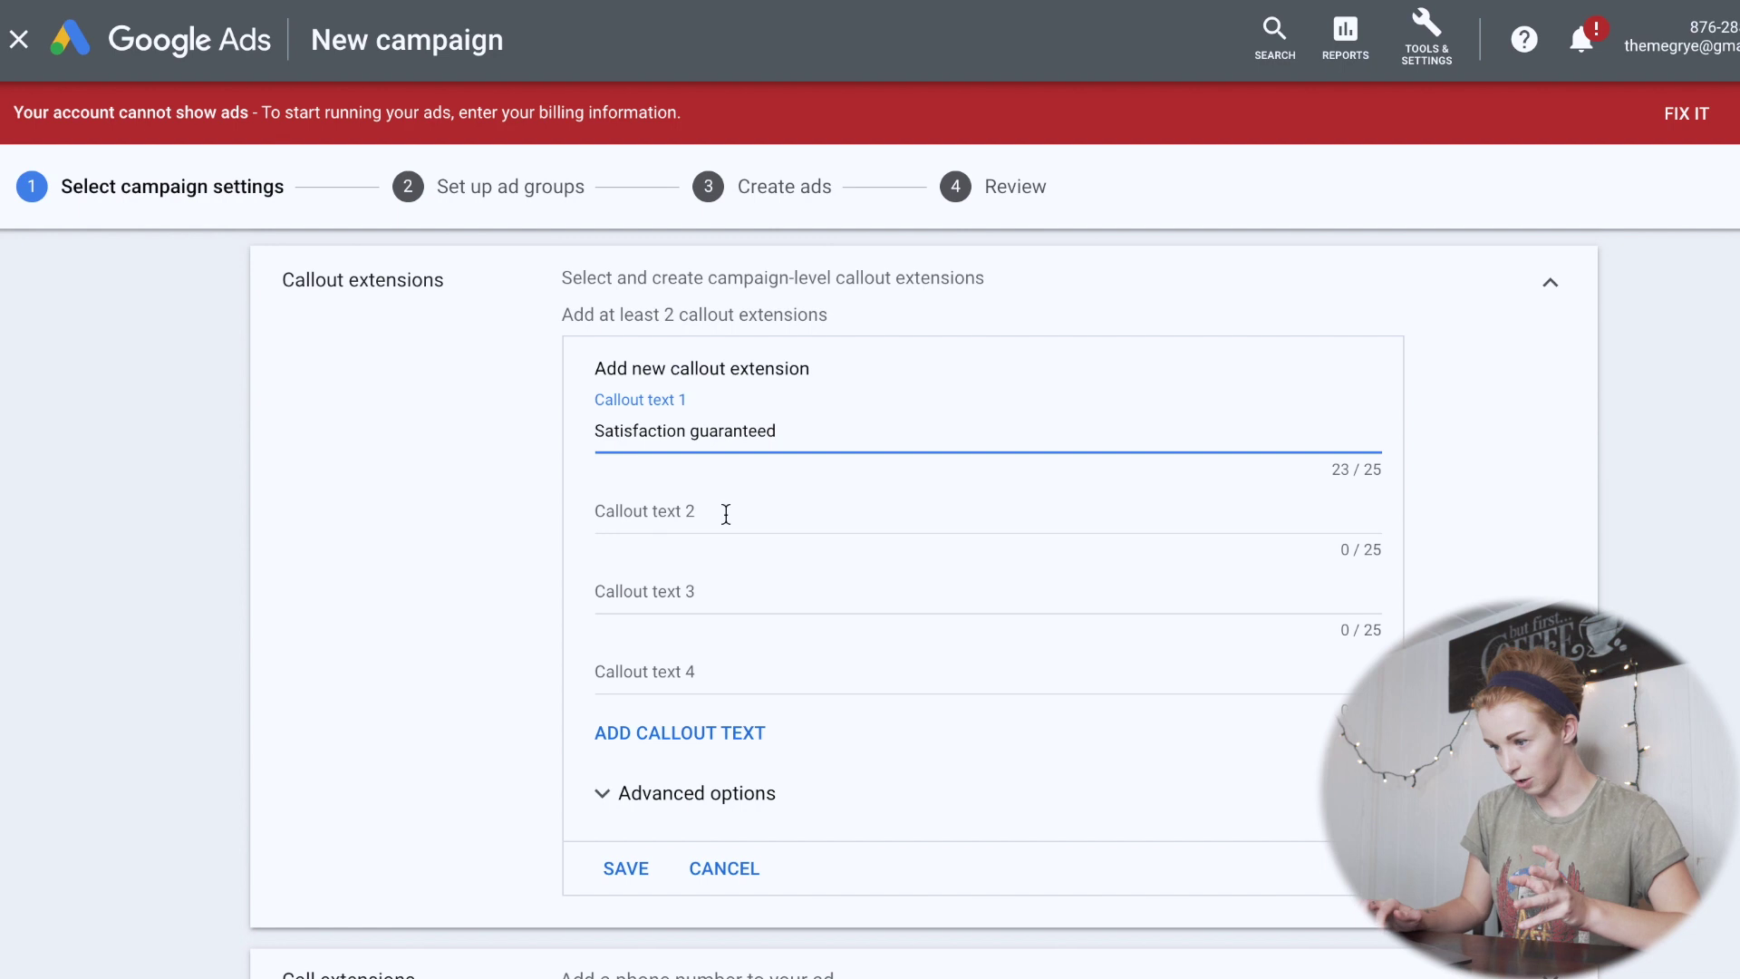
left_click(708, 430)
key("BackSpace")
type("G")
key("Tab")
type("7 D")
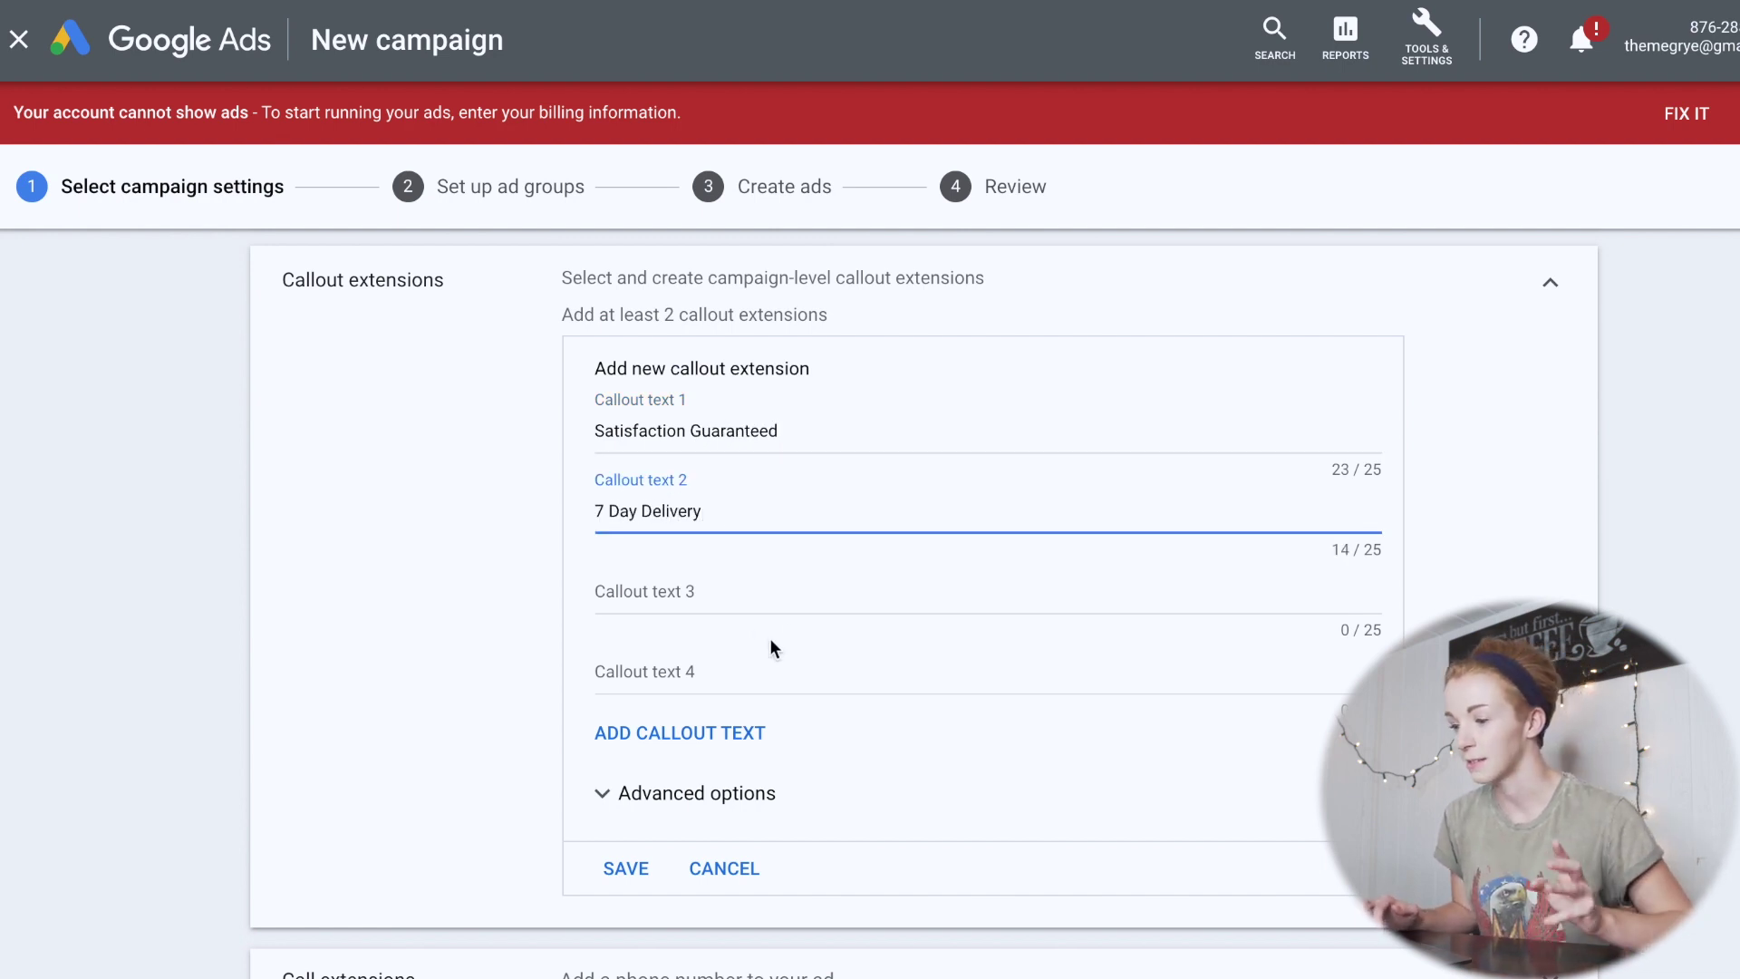
left_click(625, 868)
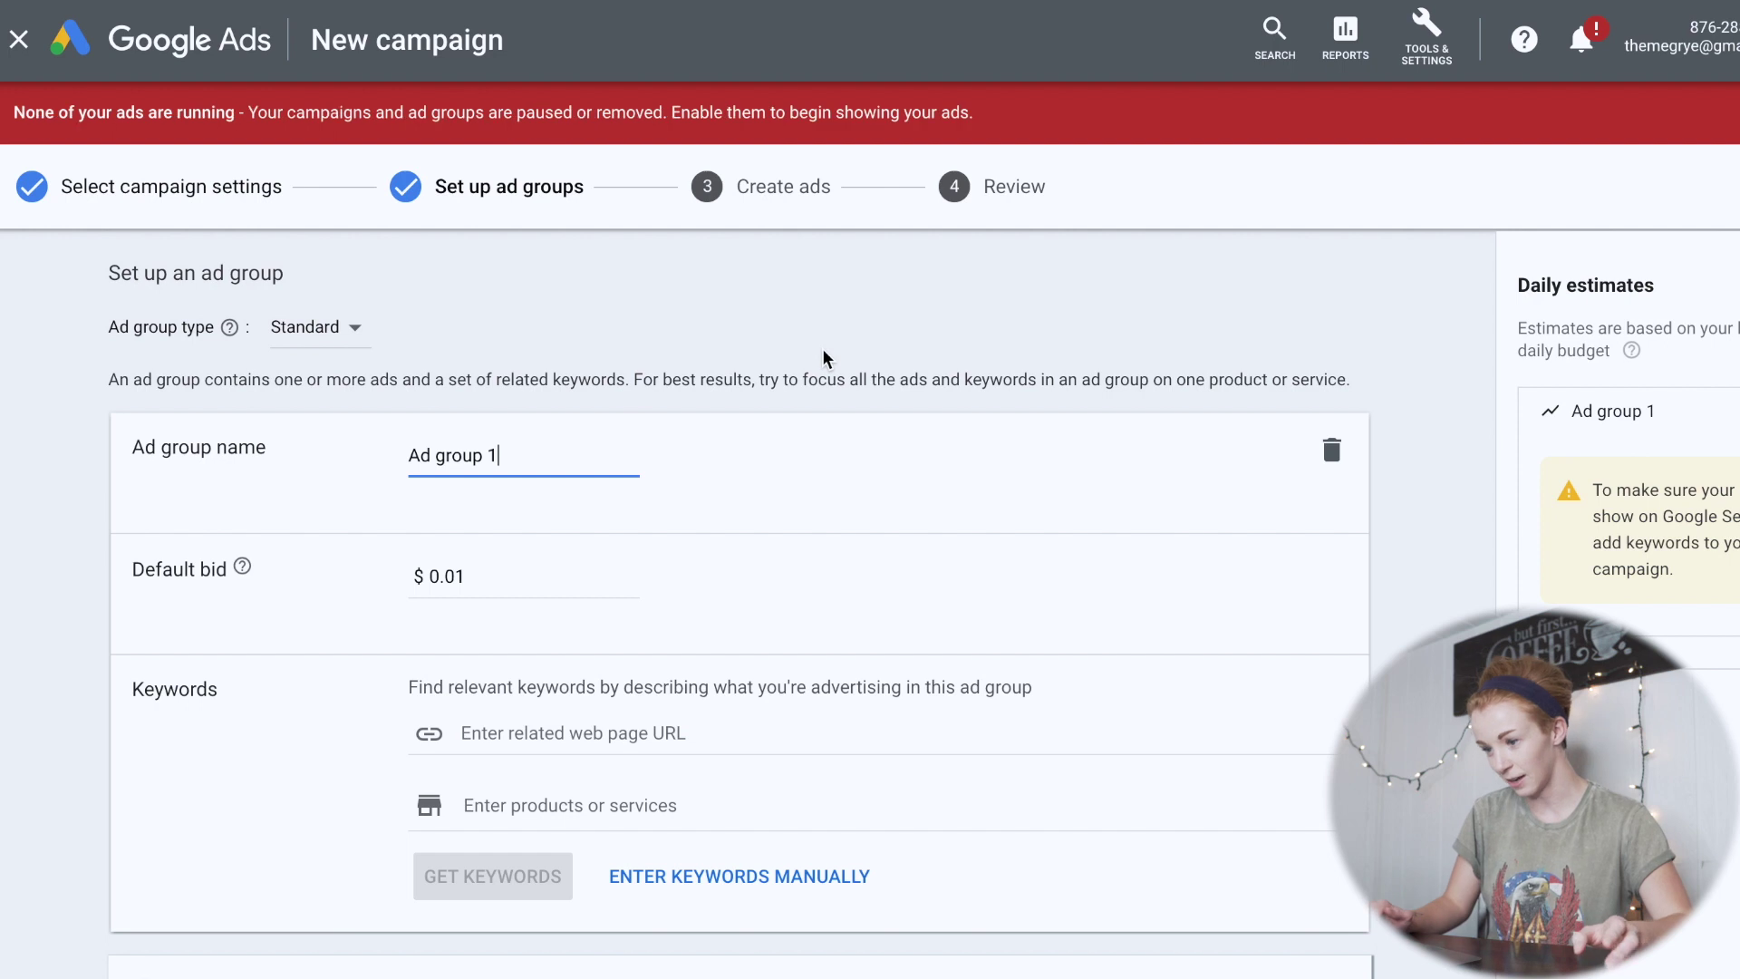
Name the ad group Infographic Design, set its default bid to $2.00 and check the explanation of the default bid.
key("BackSpace")
key("BackSpace")
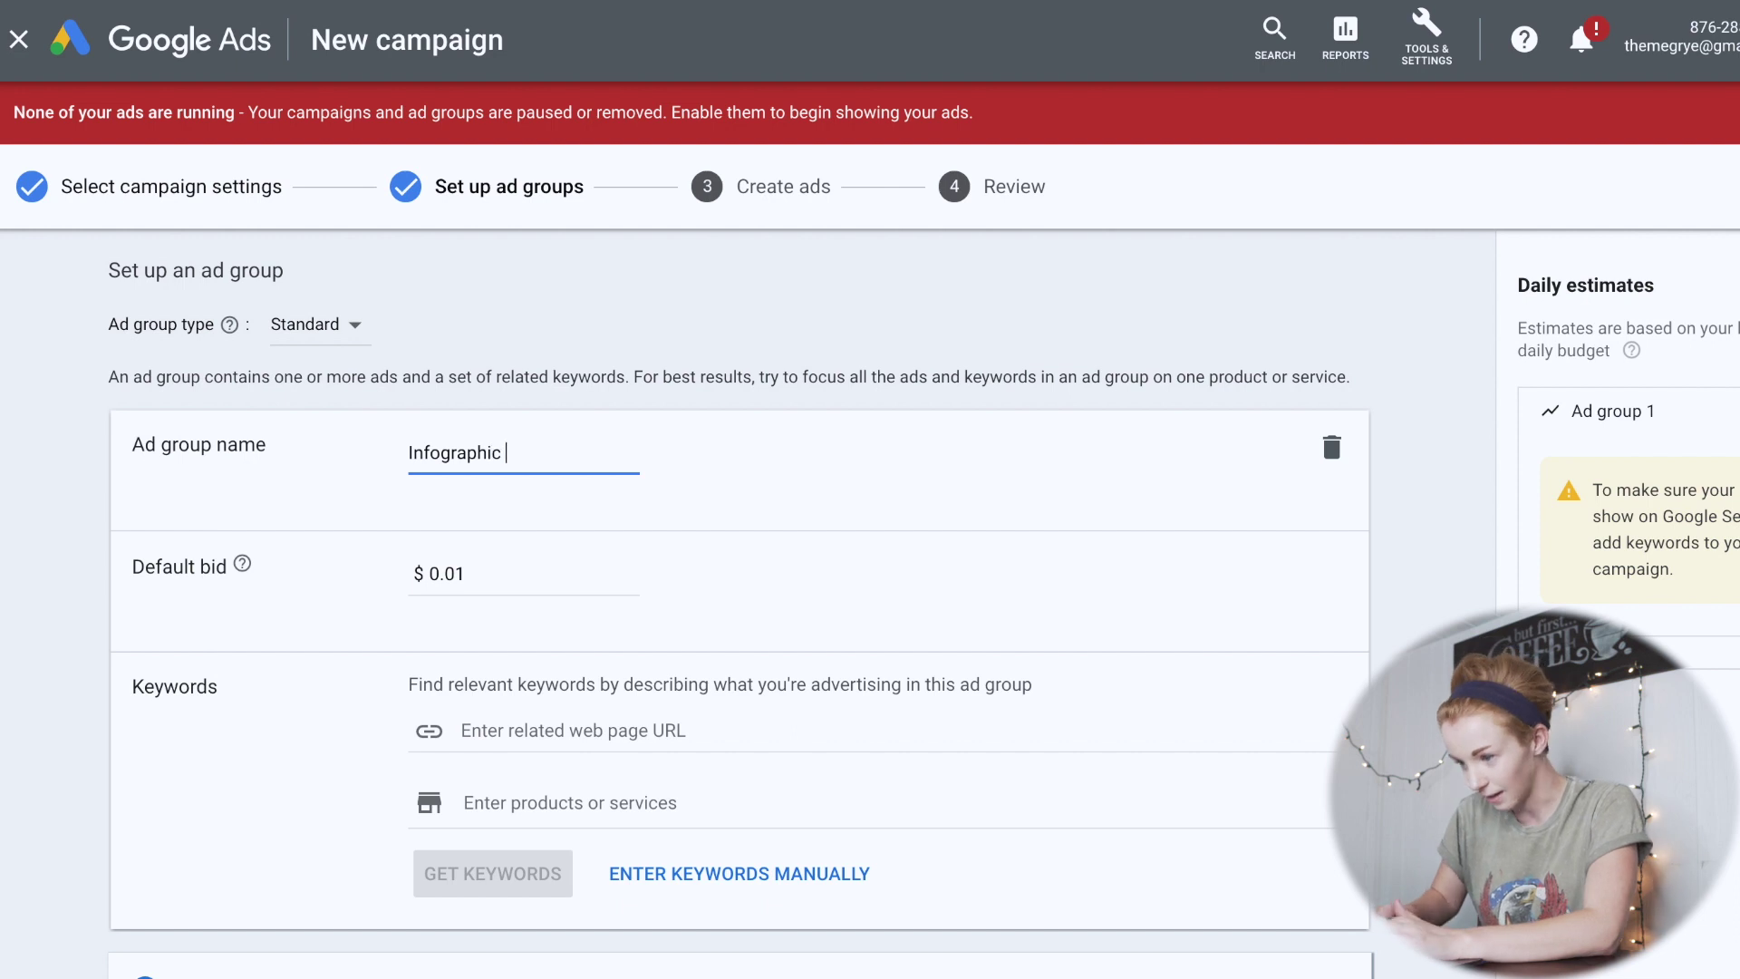
left_click(701, 469)
scroll(701, 468, "down", 1)
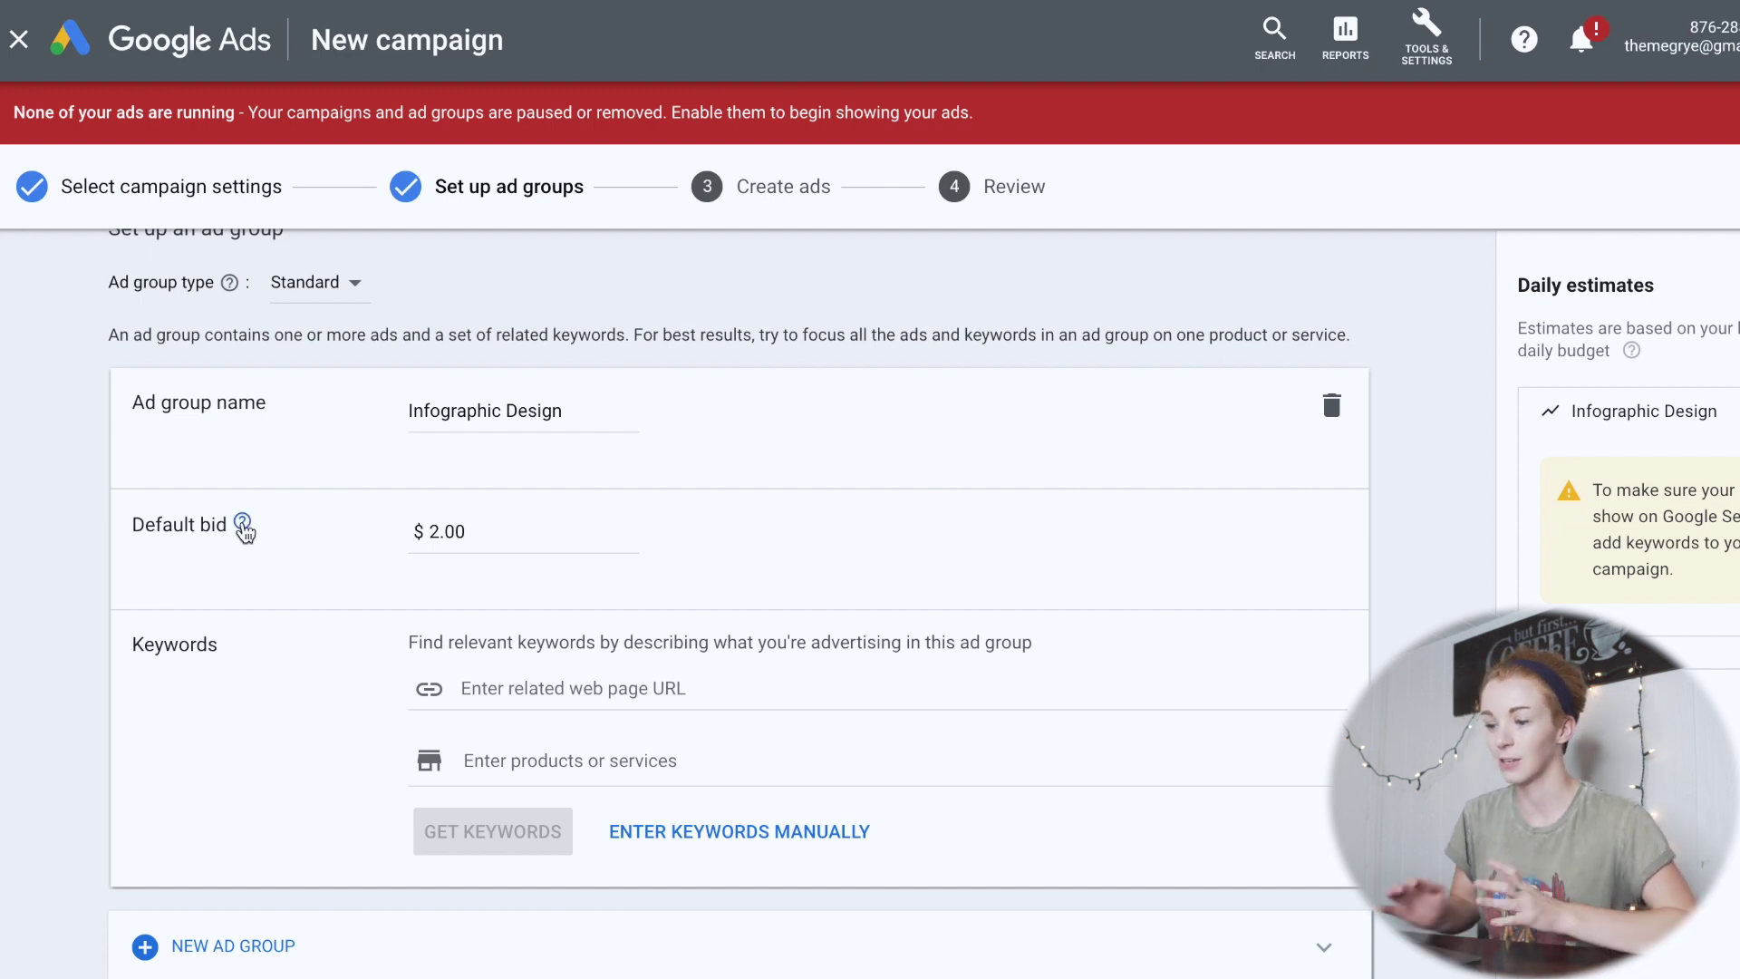
mouse_move(243, 528)
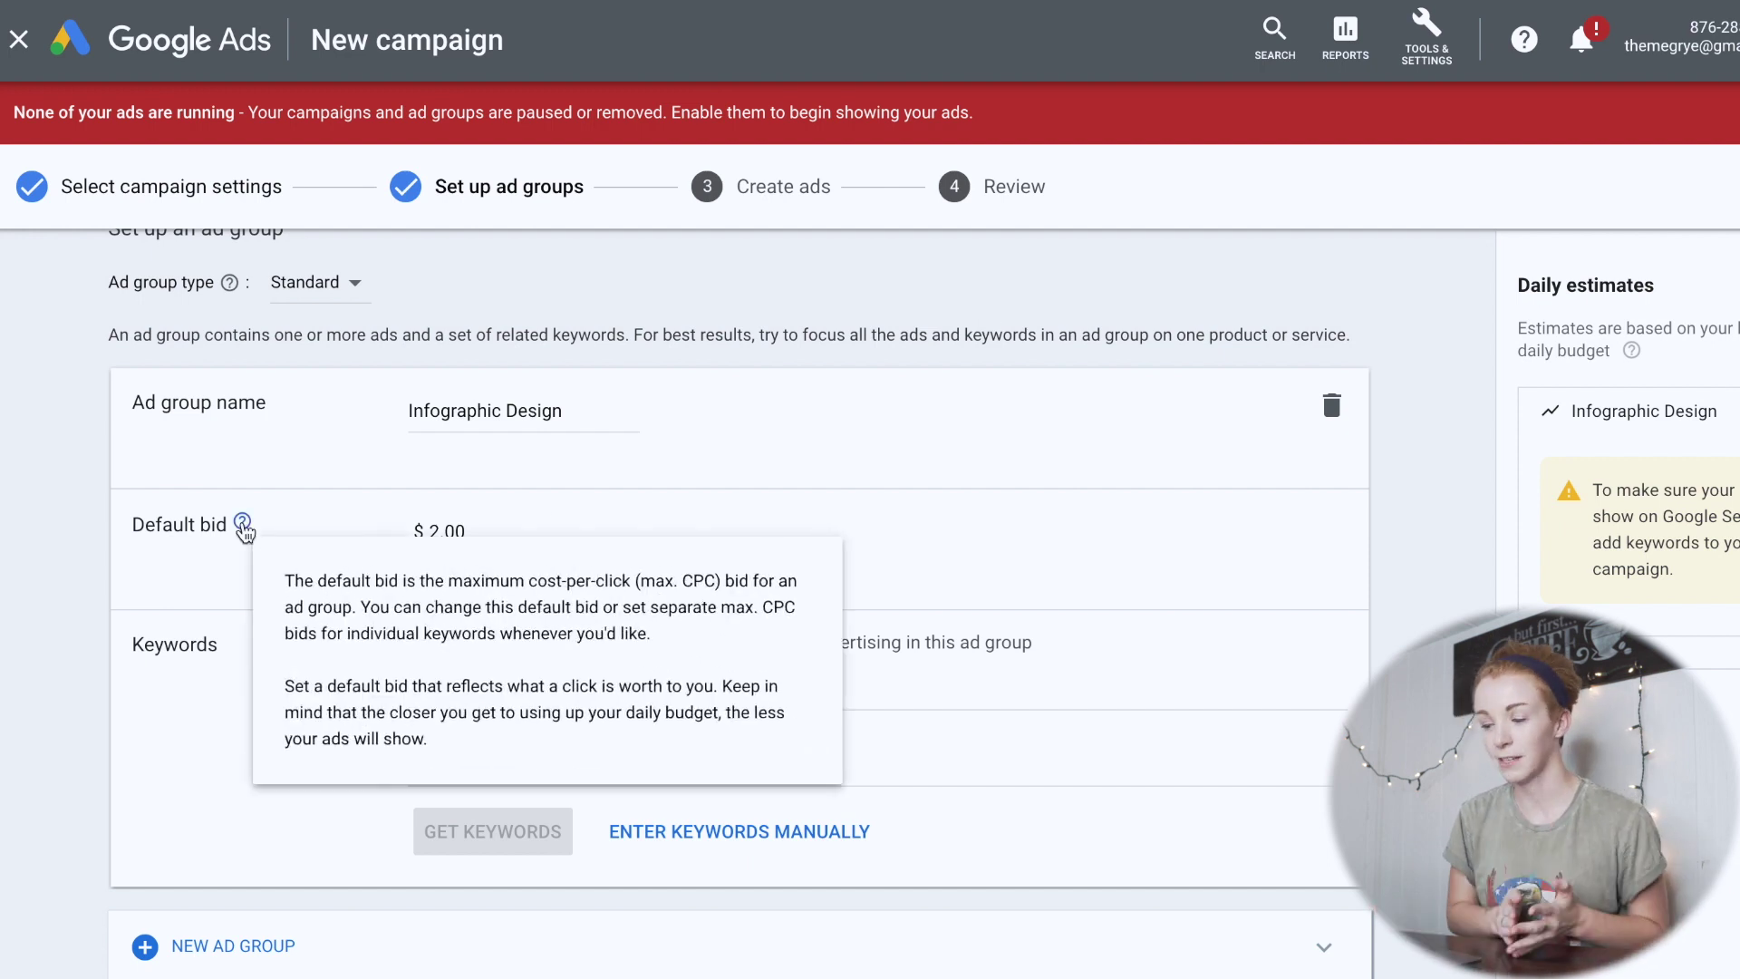
mouse_move(242, 530)
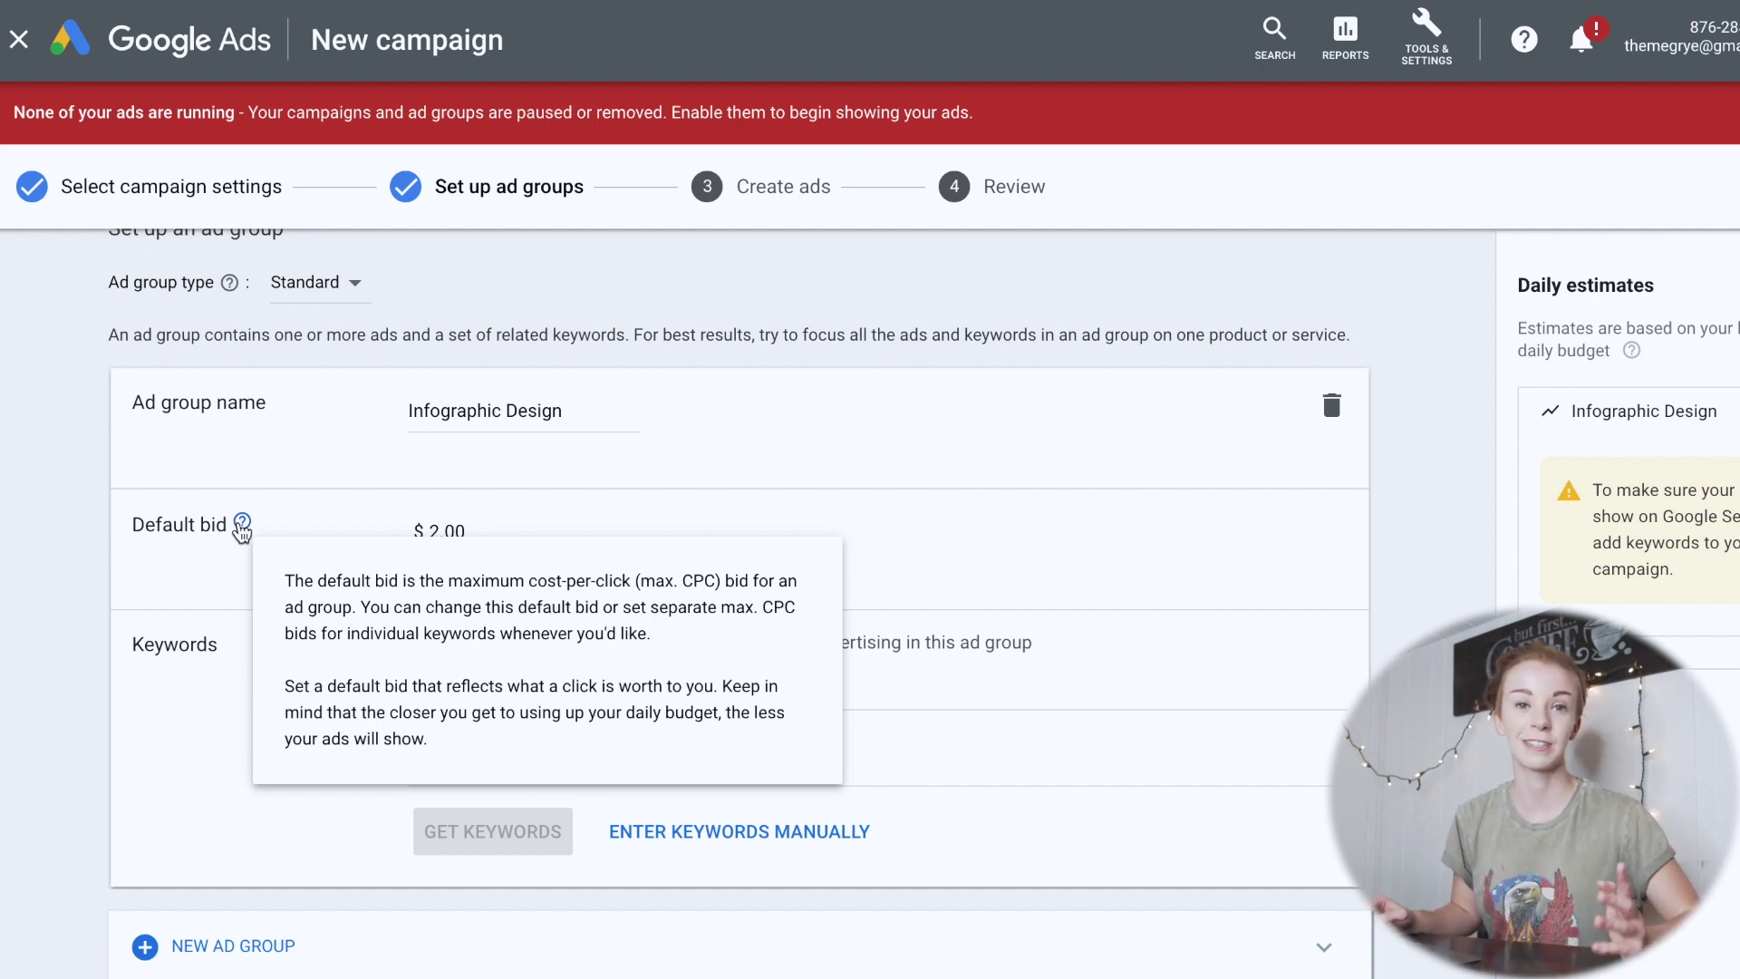
Choose manual keyword entry for the ad group and add the phrase-match keywords "infographic design" and "infographic".
scroll(788, 493, "down", 1)
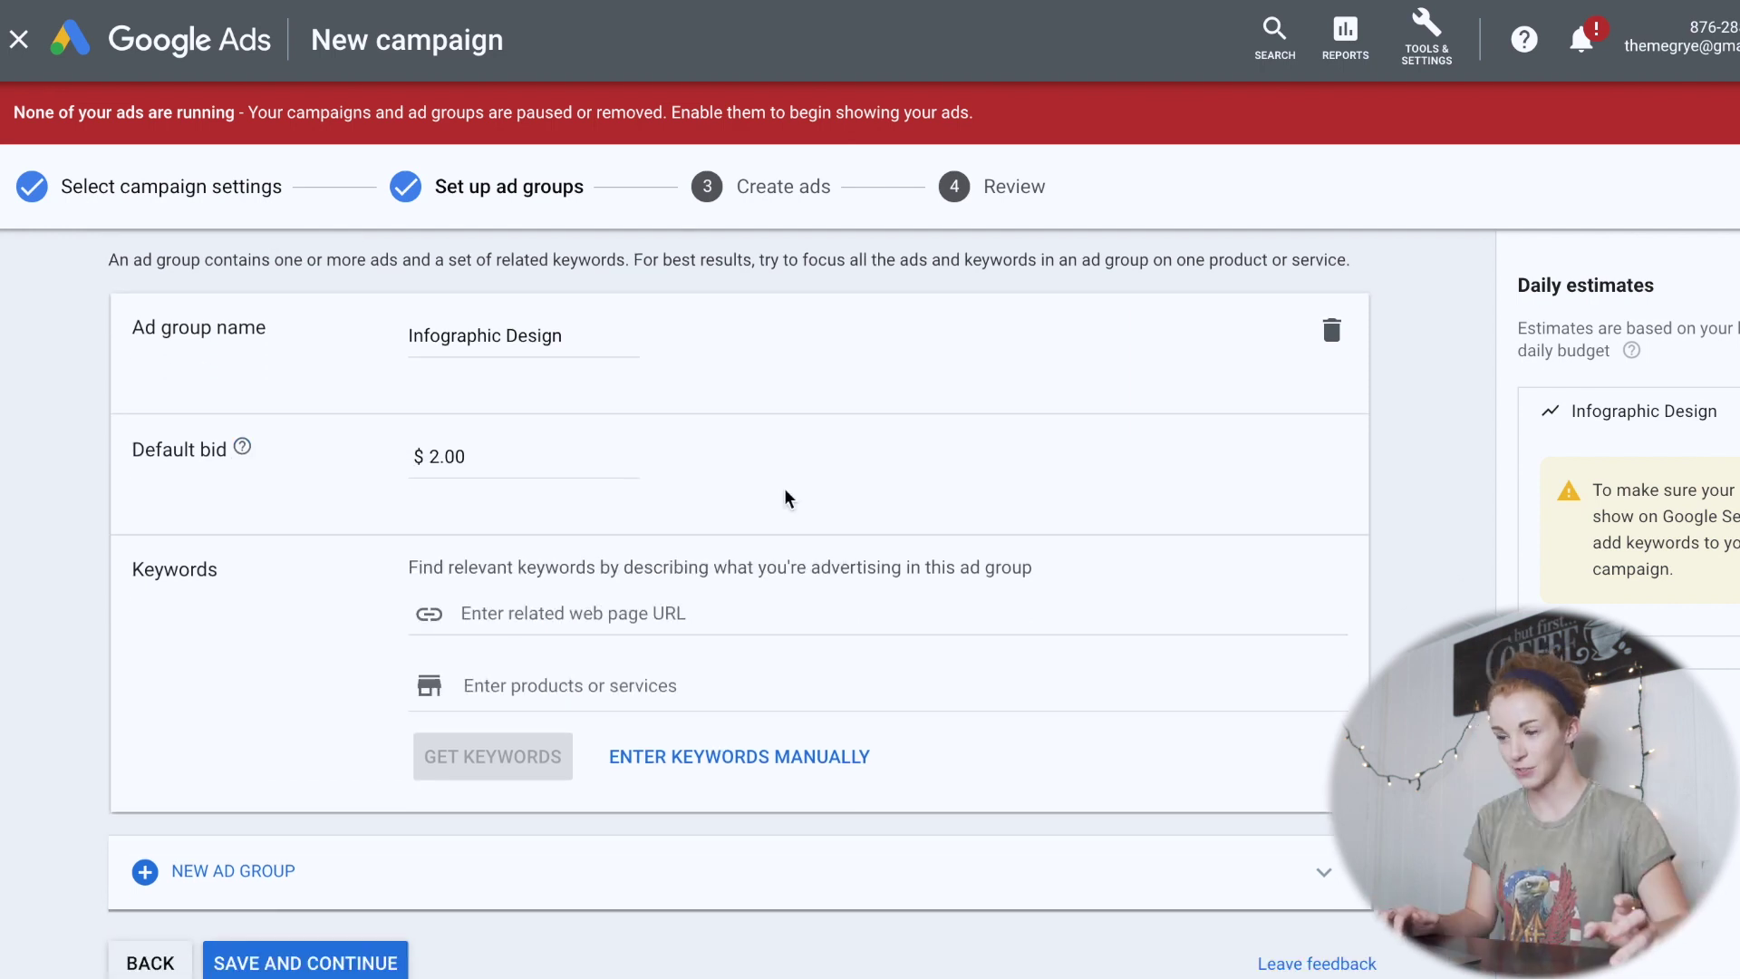
left_click(776, 766)
scroll(776, 770, "down", 2)
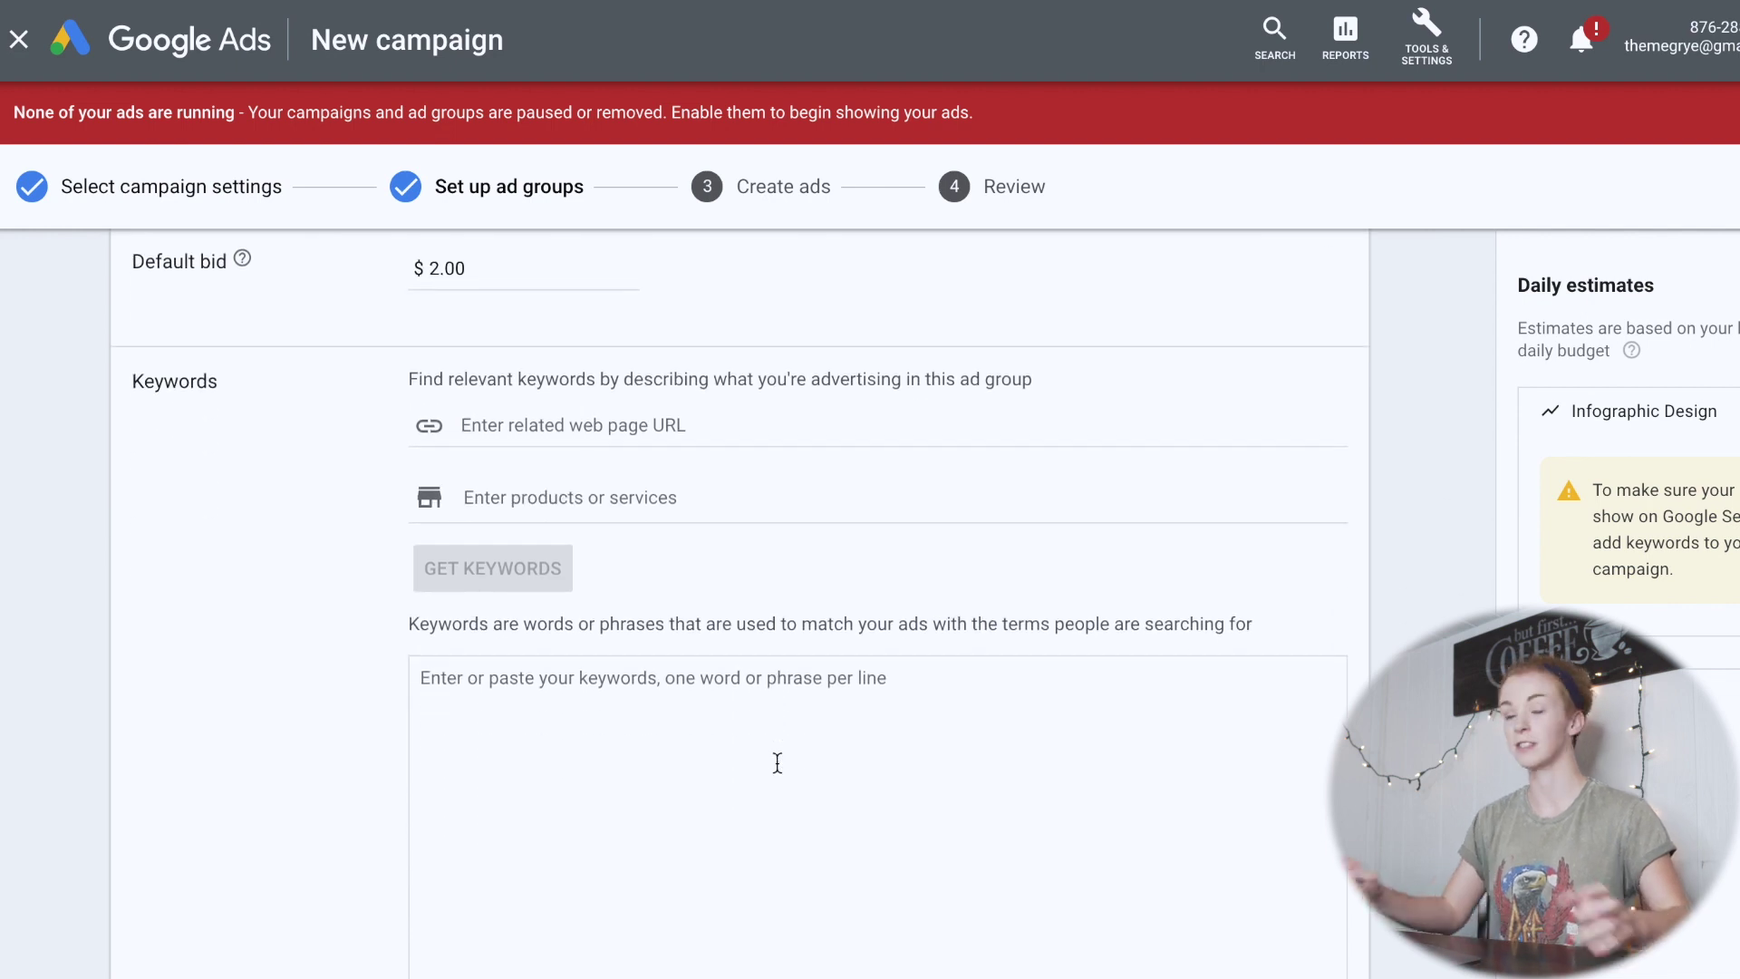
scroll(607, 635, "down", 4)
left_click(607, 634)
type("\"info")
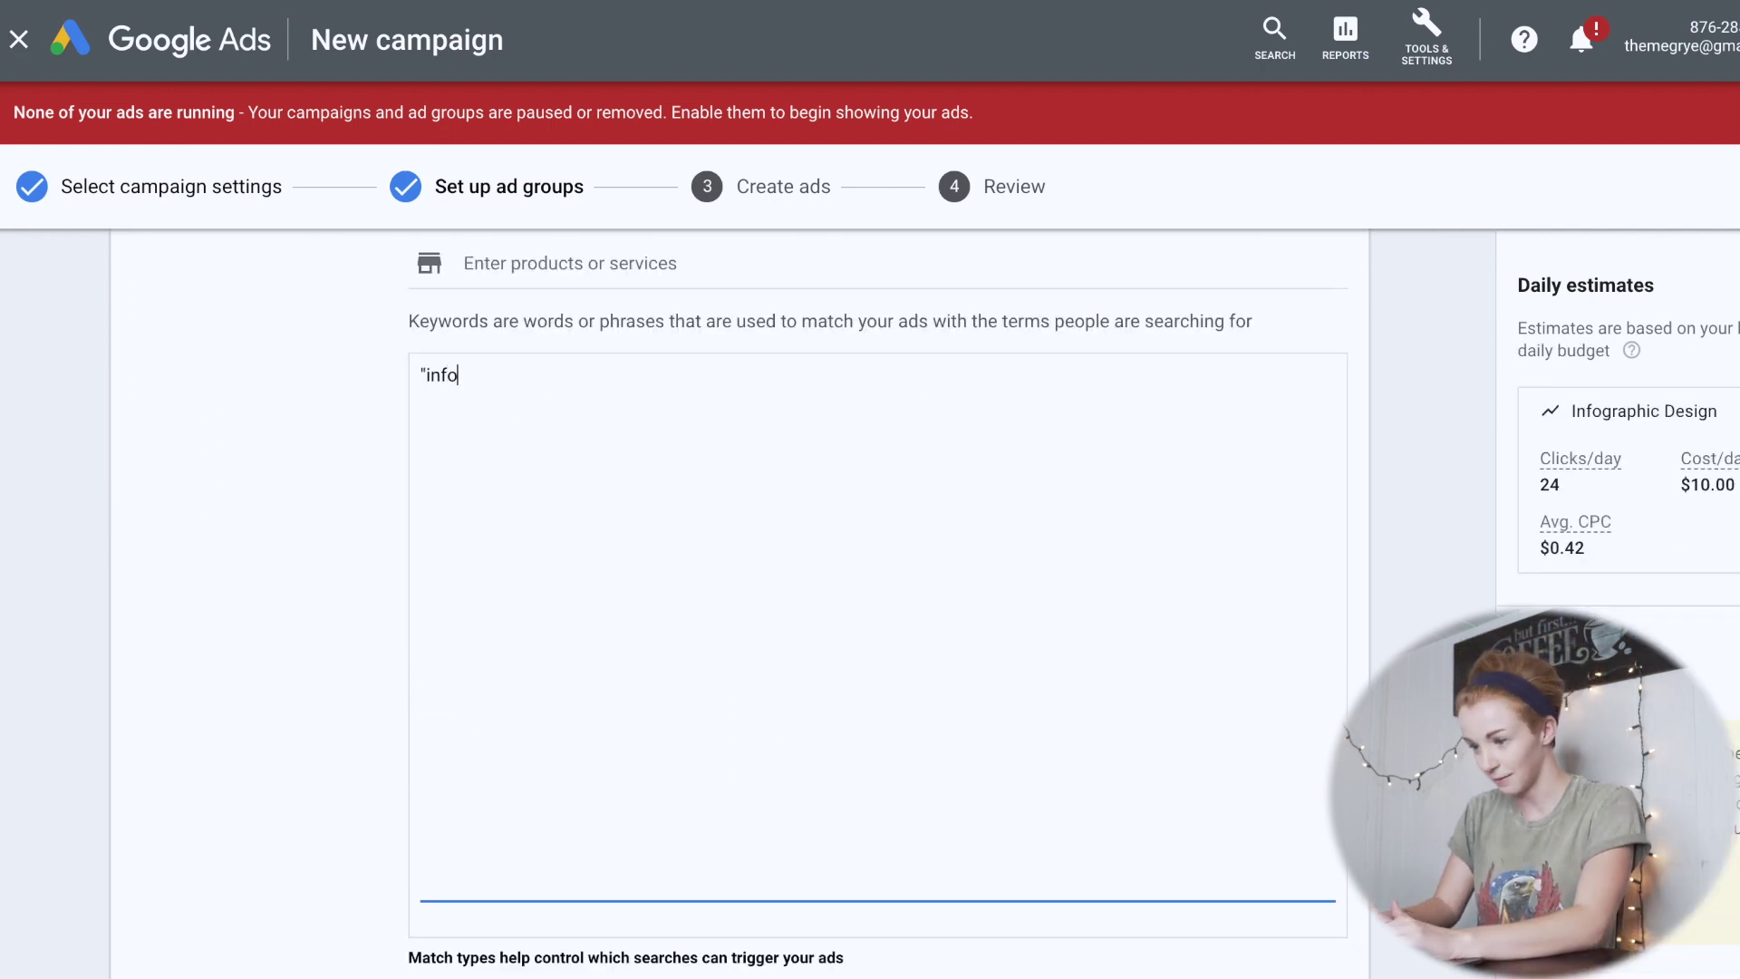
type("graphic design\"")
key("Return")
type("\"infographic\"")
key("Return")
Add "professional infographic", "business infographic", "infographic service", "infographic creator", "infographic designer", plus broad-match infographic and infographic design, and save the ad group.
type("\"")
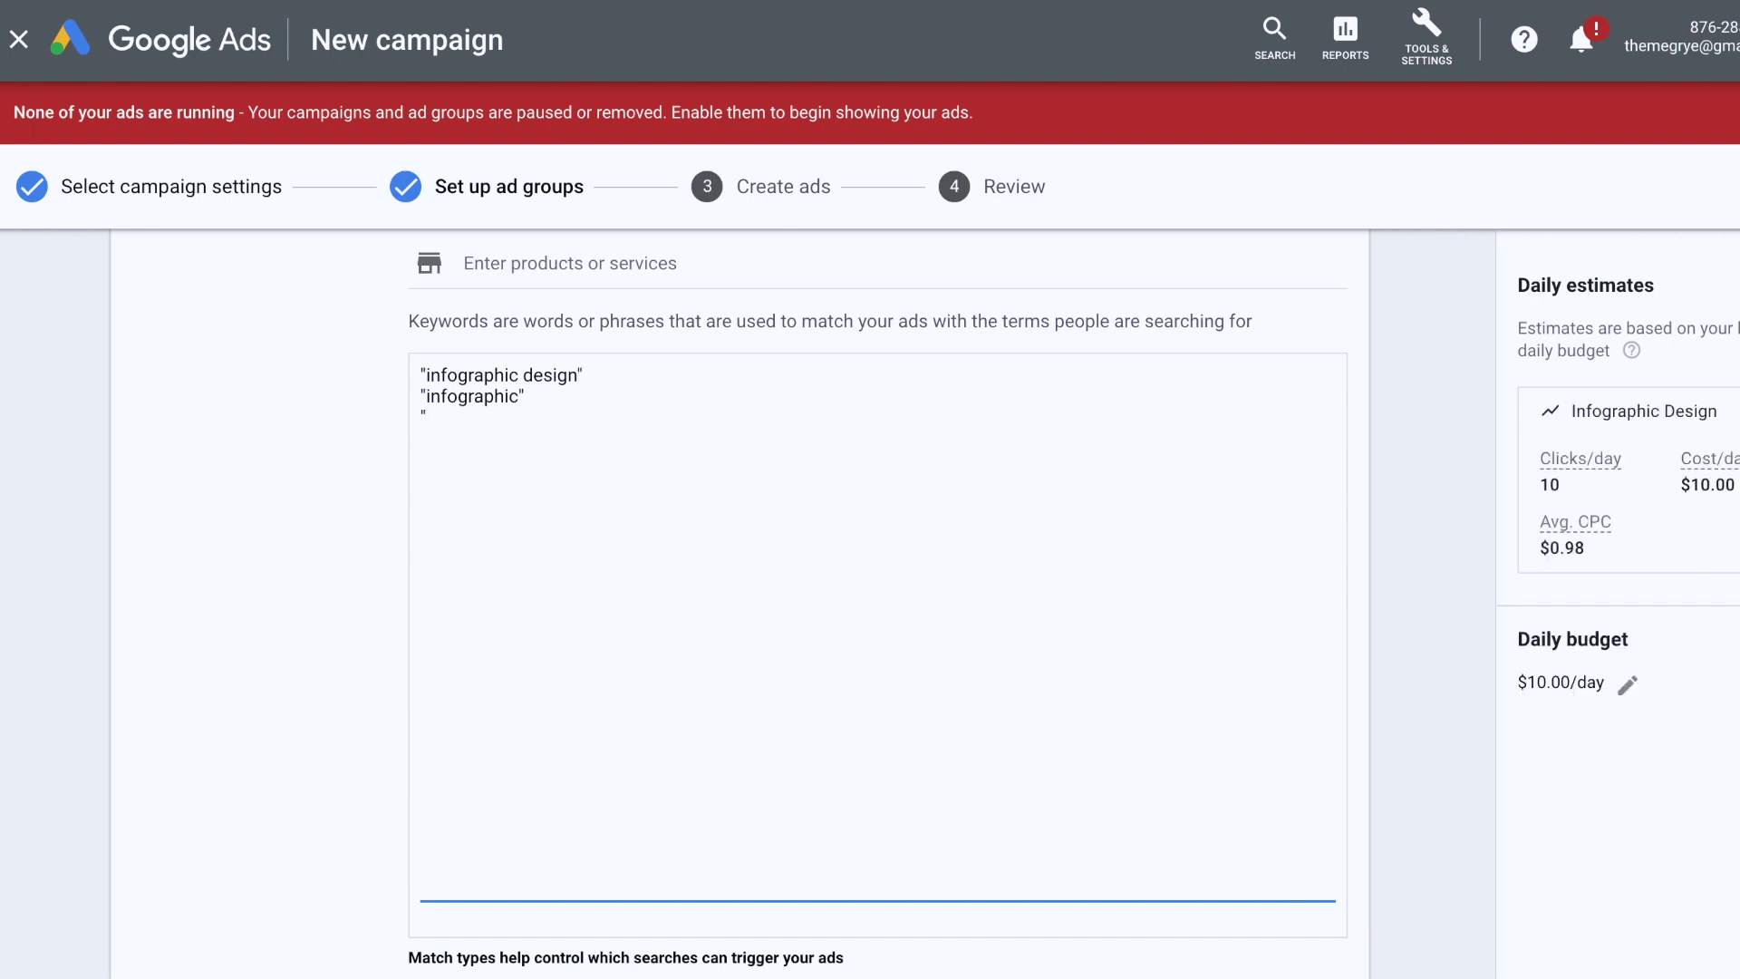
type("professional infographic\"")
scroll(878, 589, "down", 1)
key("Return")
type("\"business infogrpa")
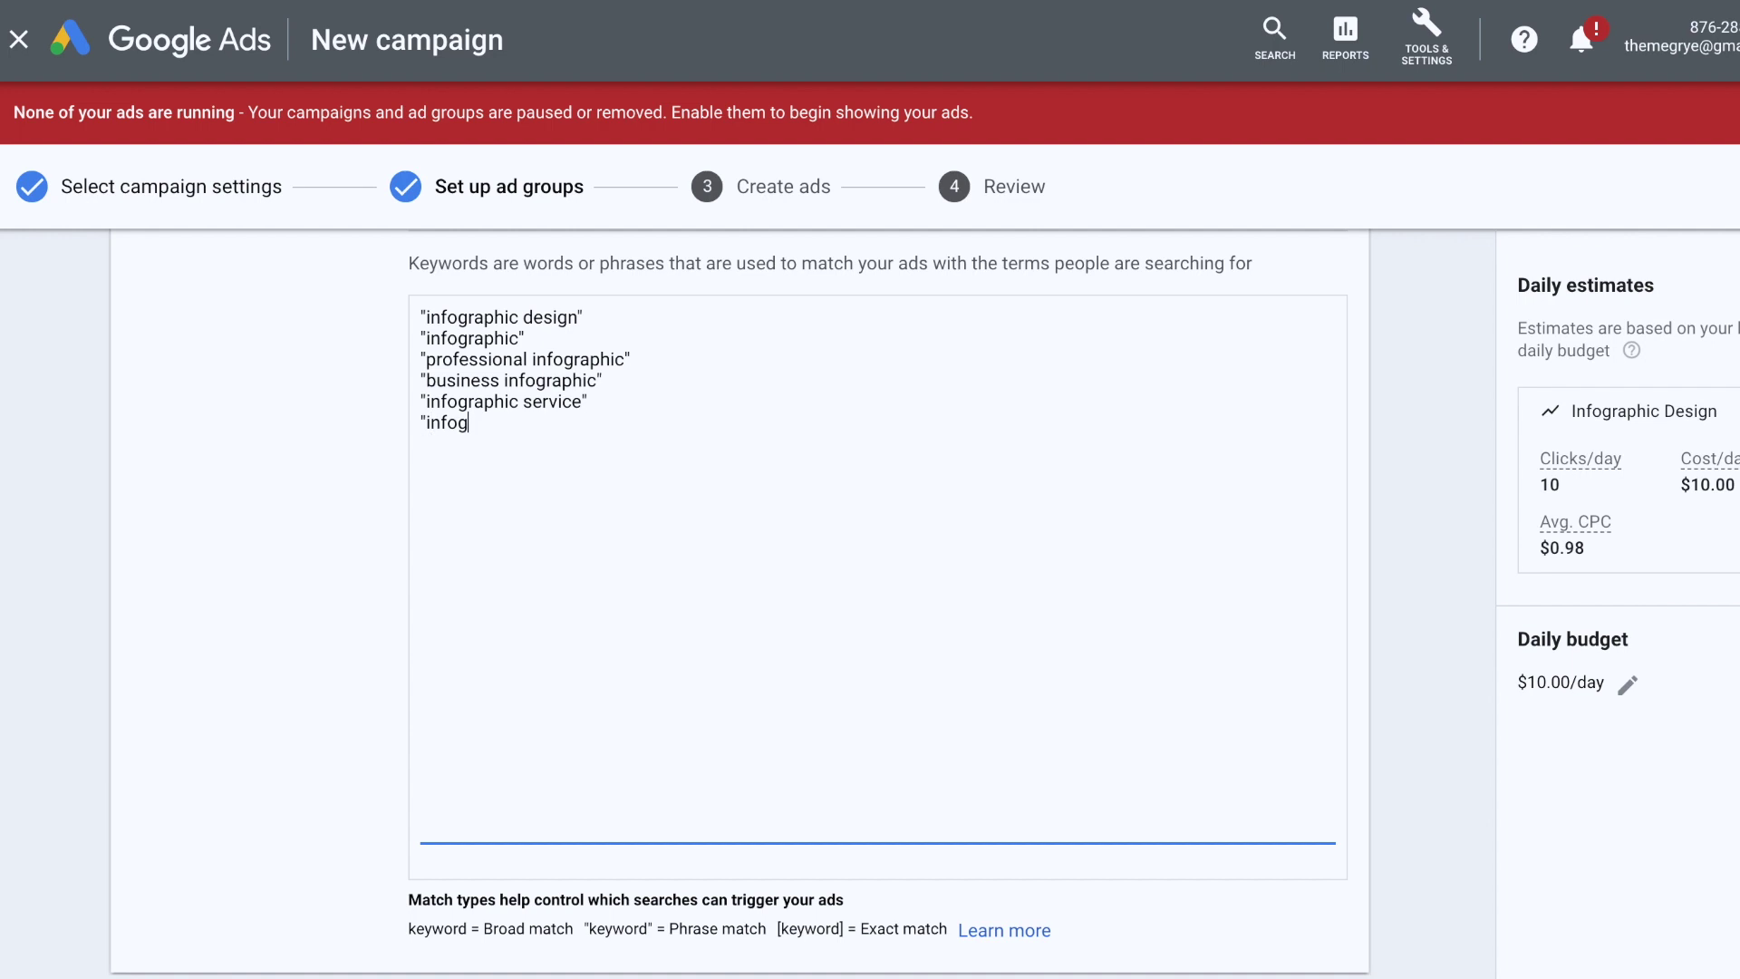
type("\"infographic designer\"")
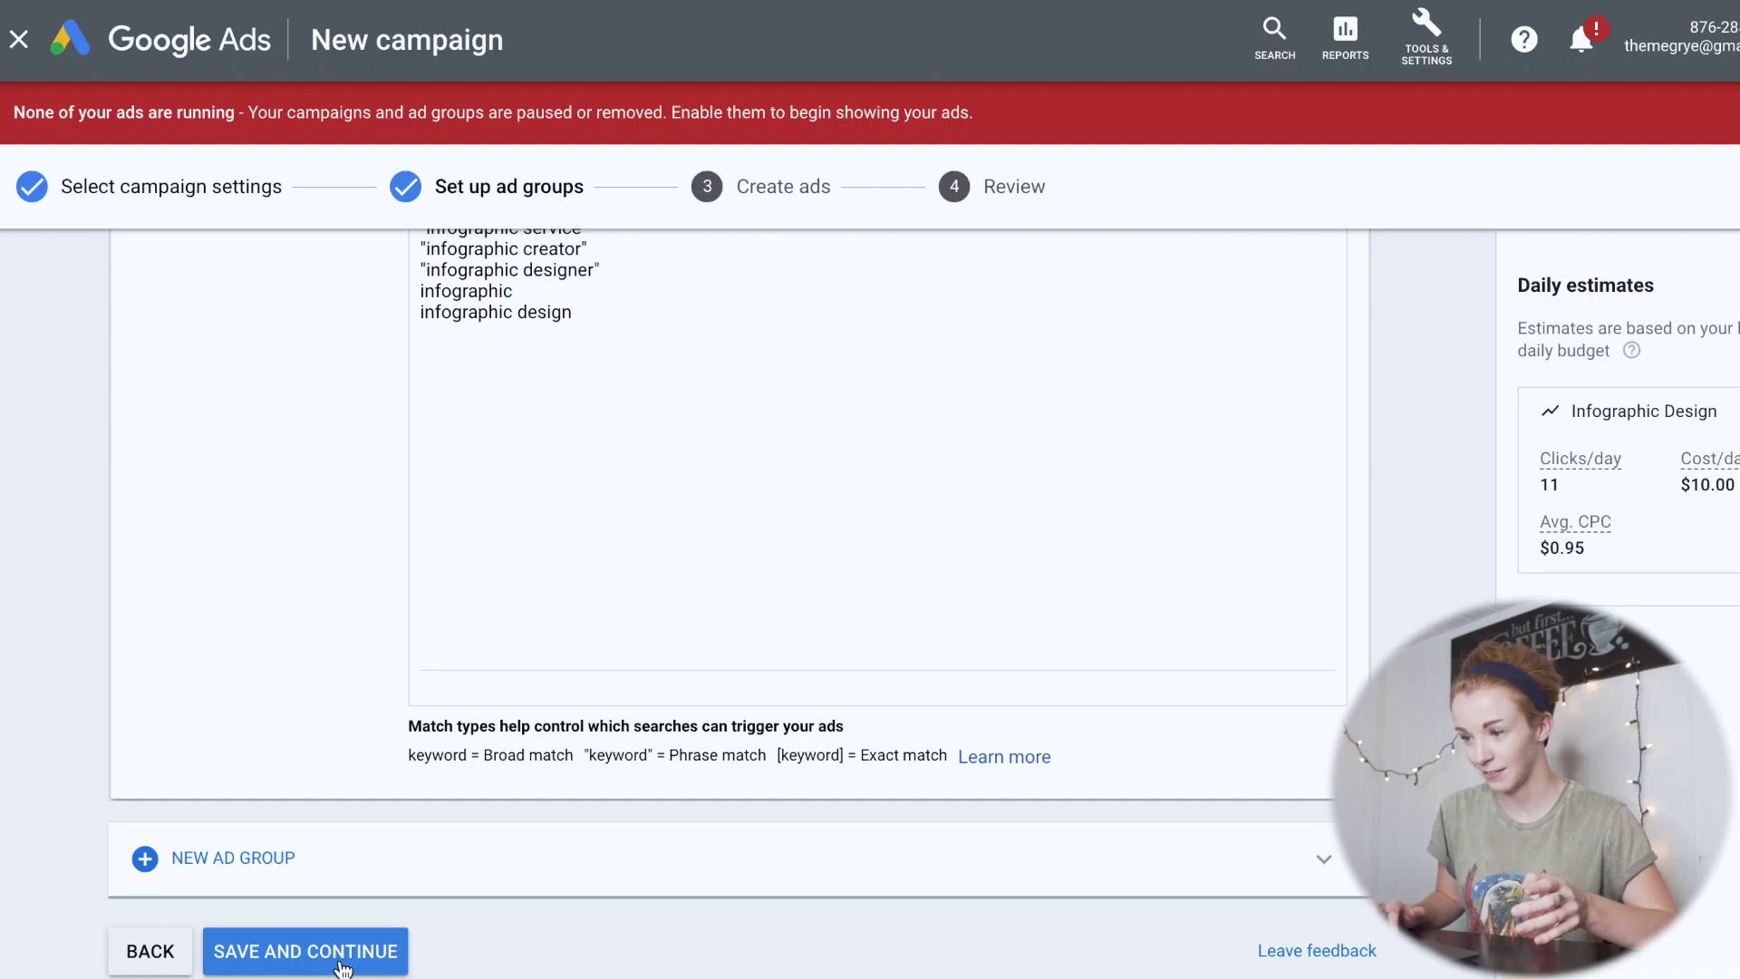
left_click(324, 968)
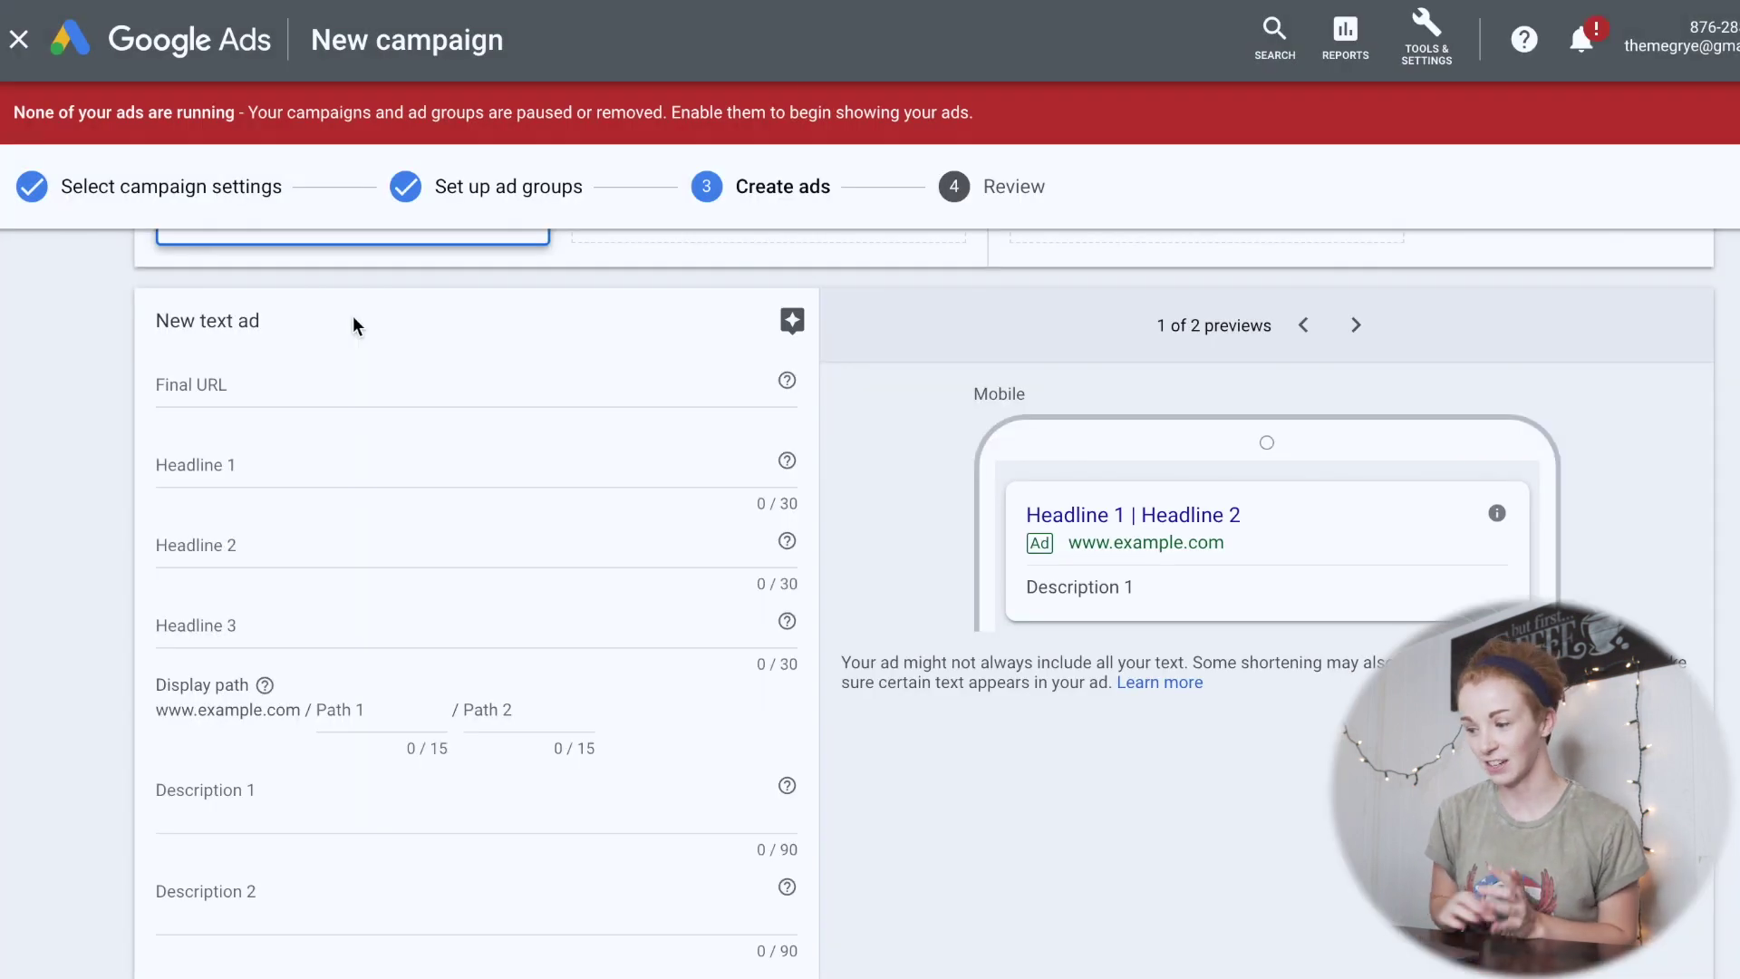
Fill in the new text ad's website as Final URL, with Headline 1 Infographic Design and Headline 2 Professional Services.
scroll(854, 887, "up", 4)
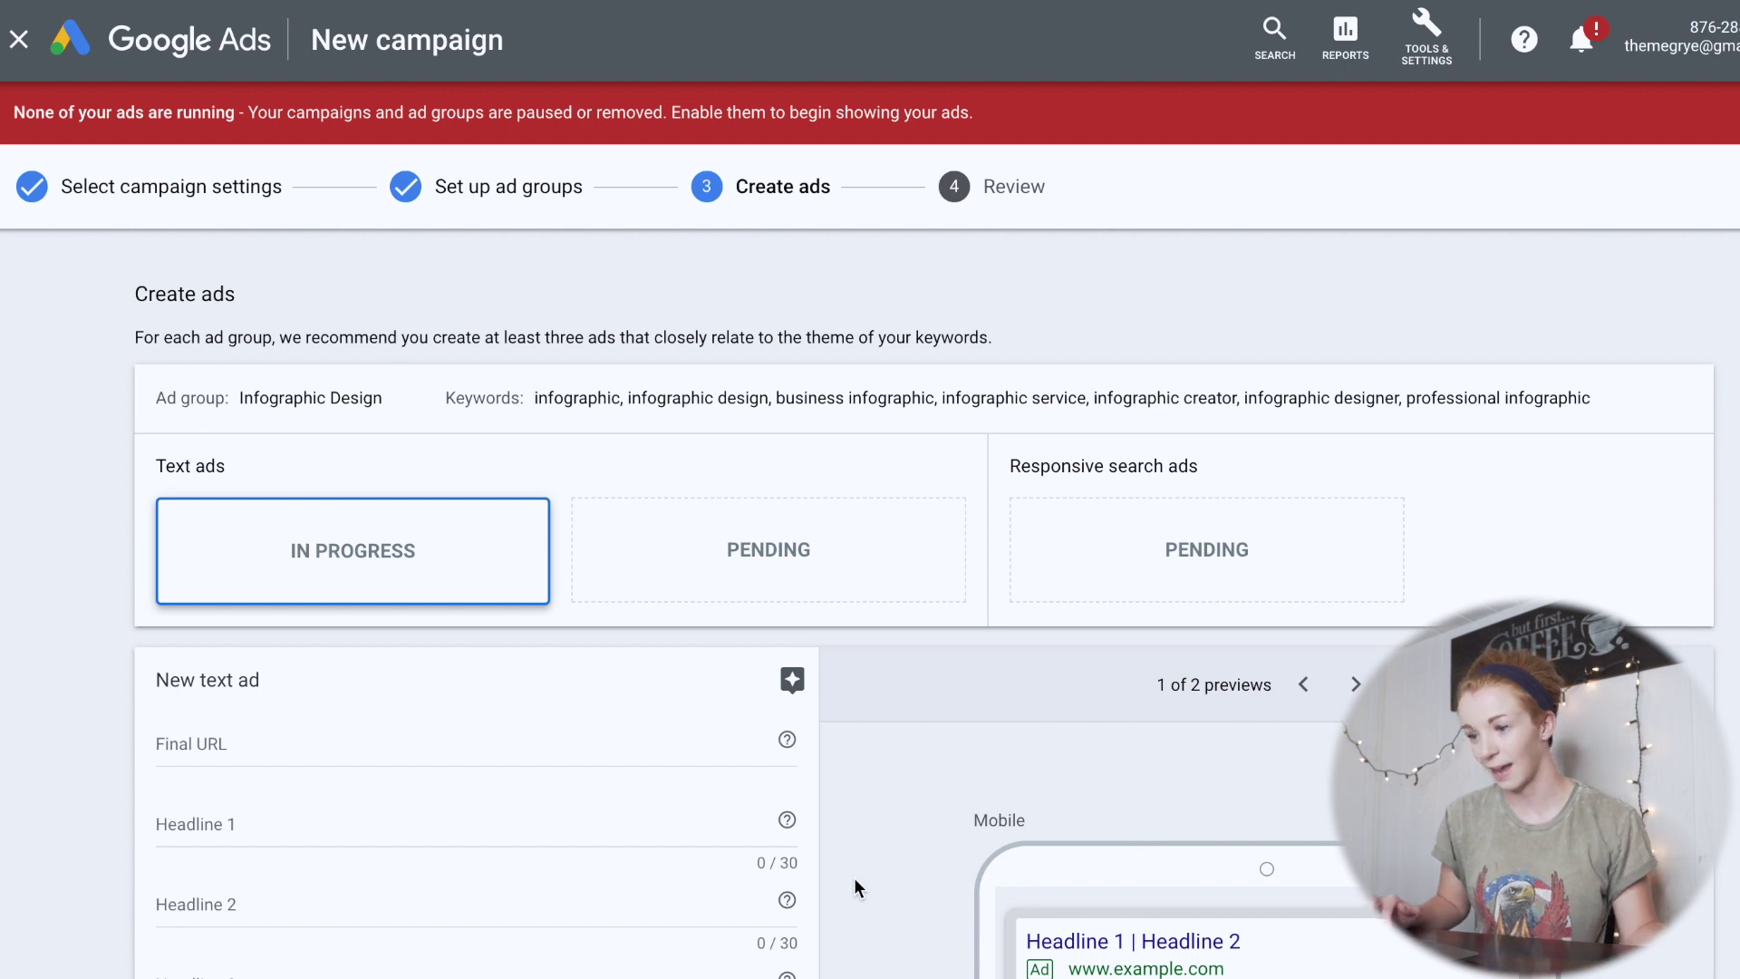
scroll(854, 881, "down", 2)
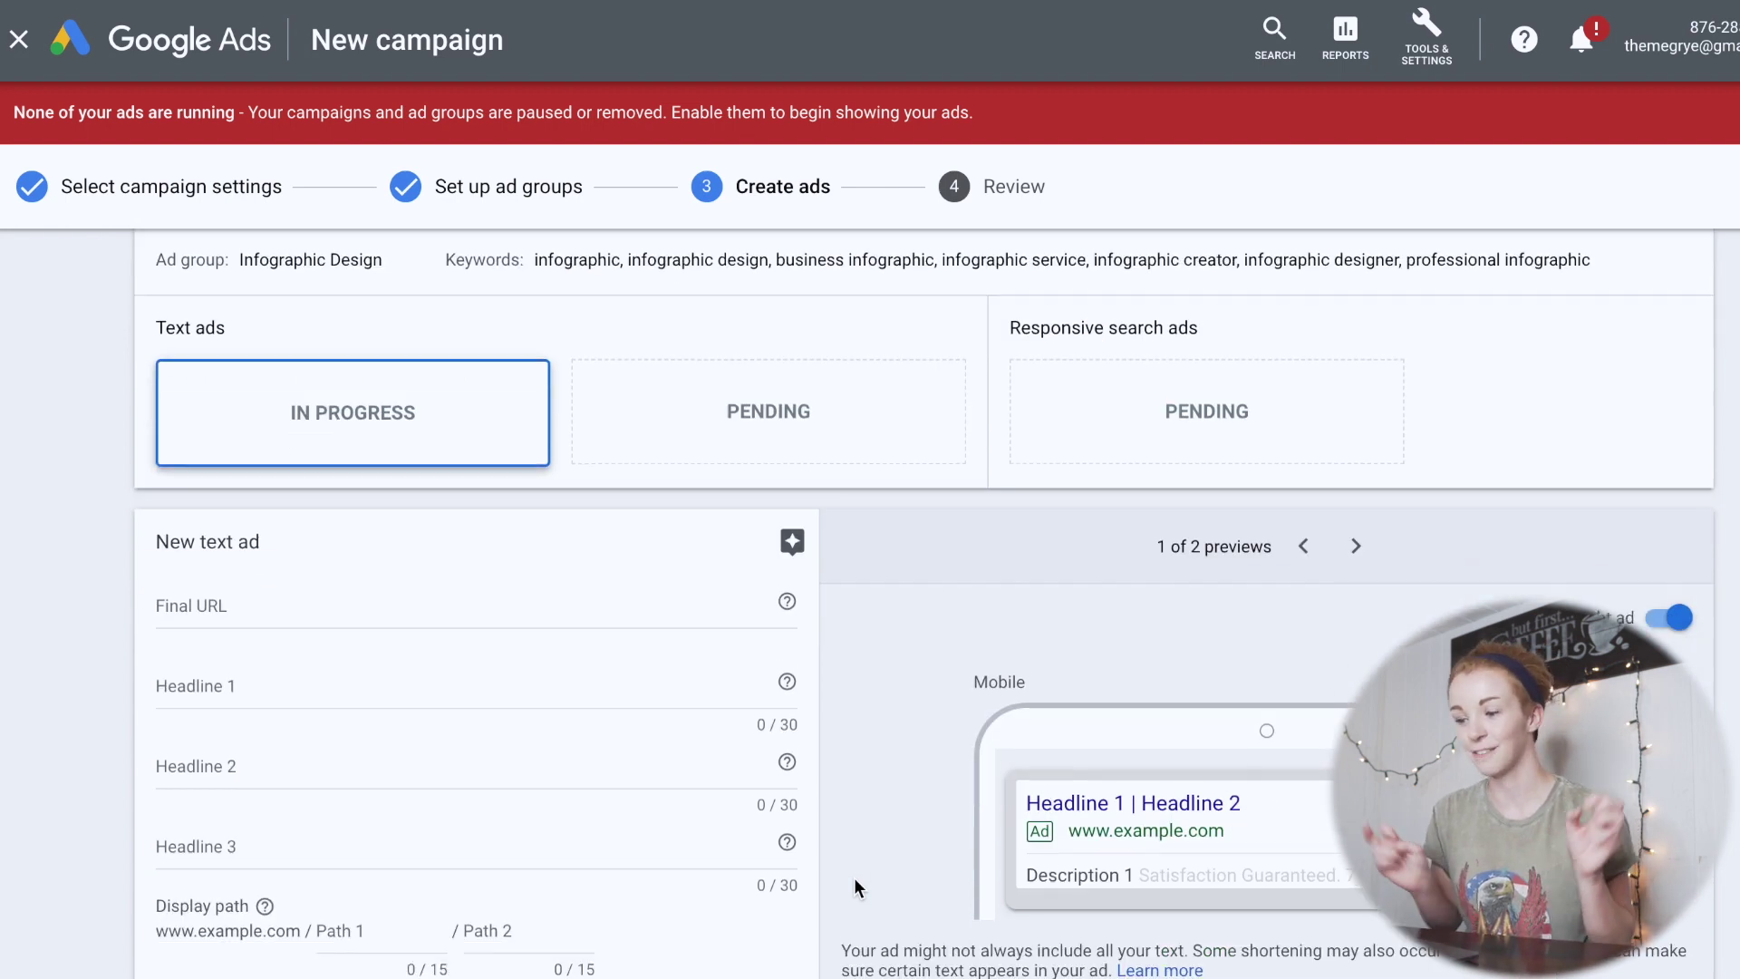
scroll(401, 497, "up", 2)
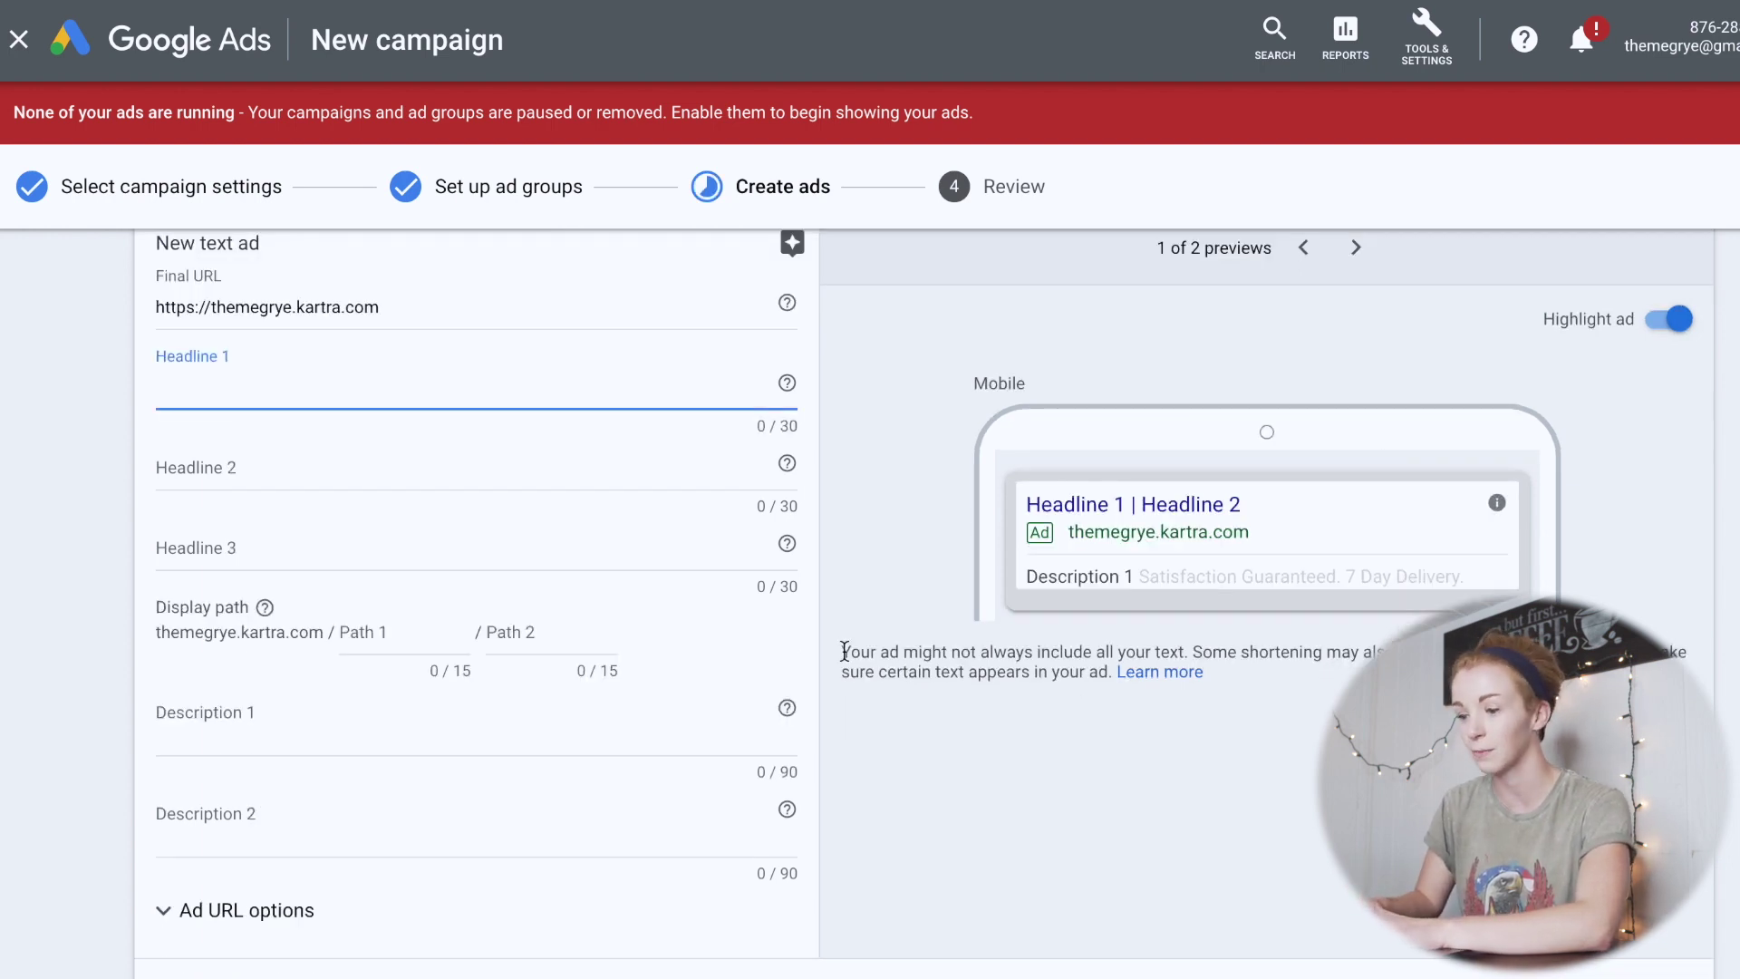
type("Infographic Design S")
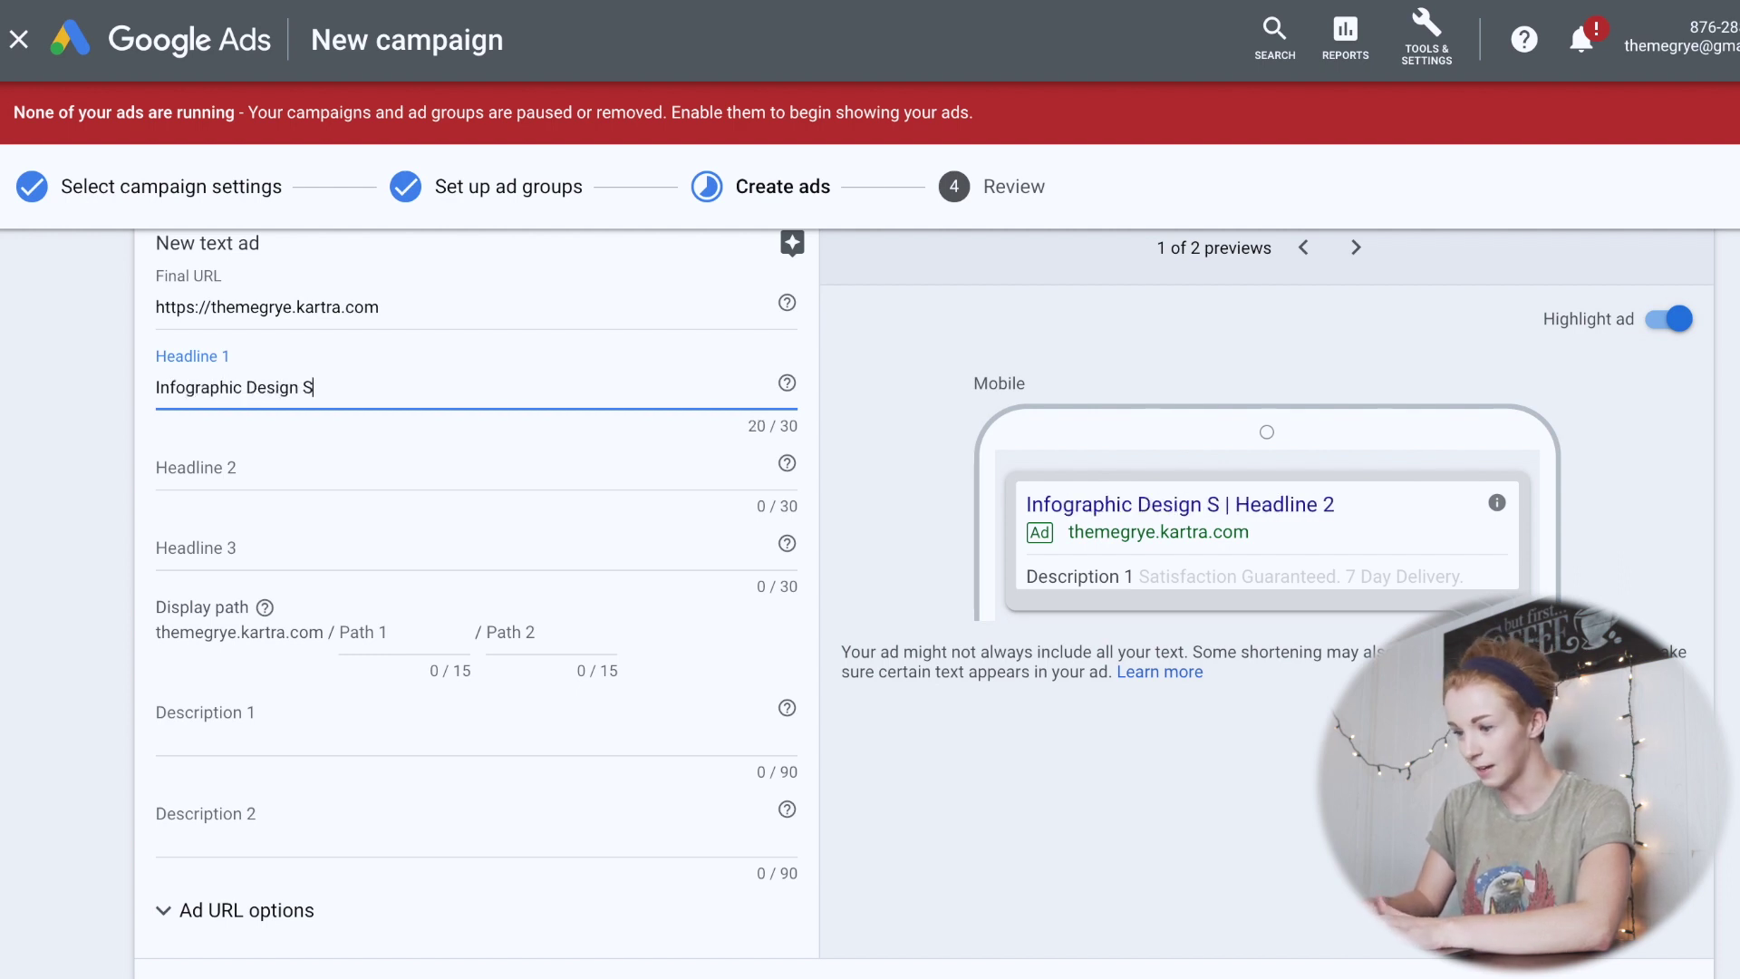
type("ervices")
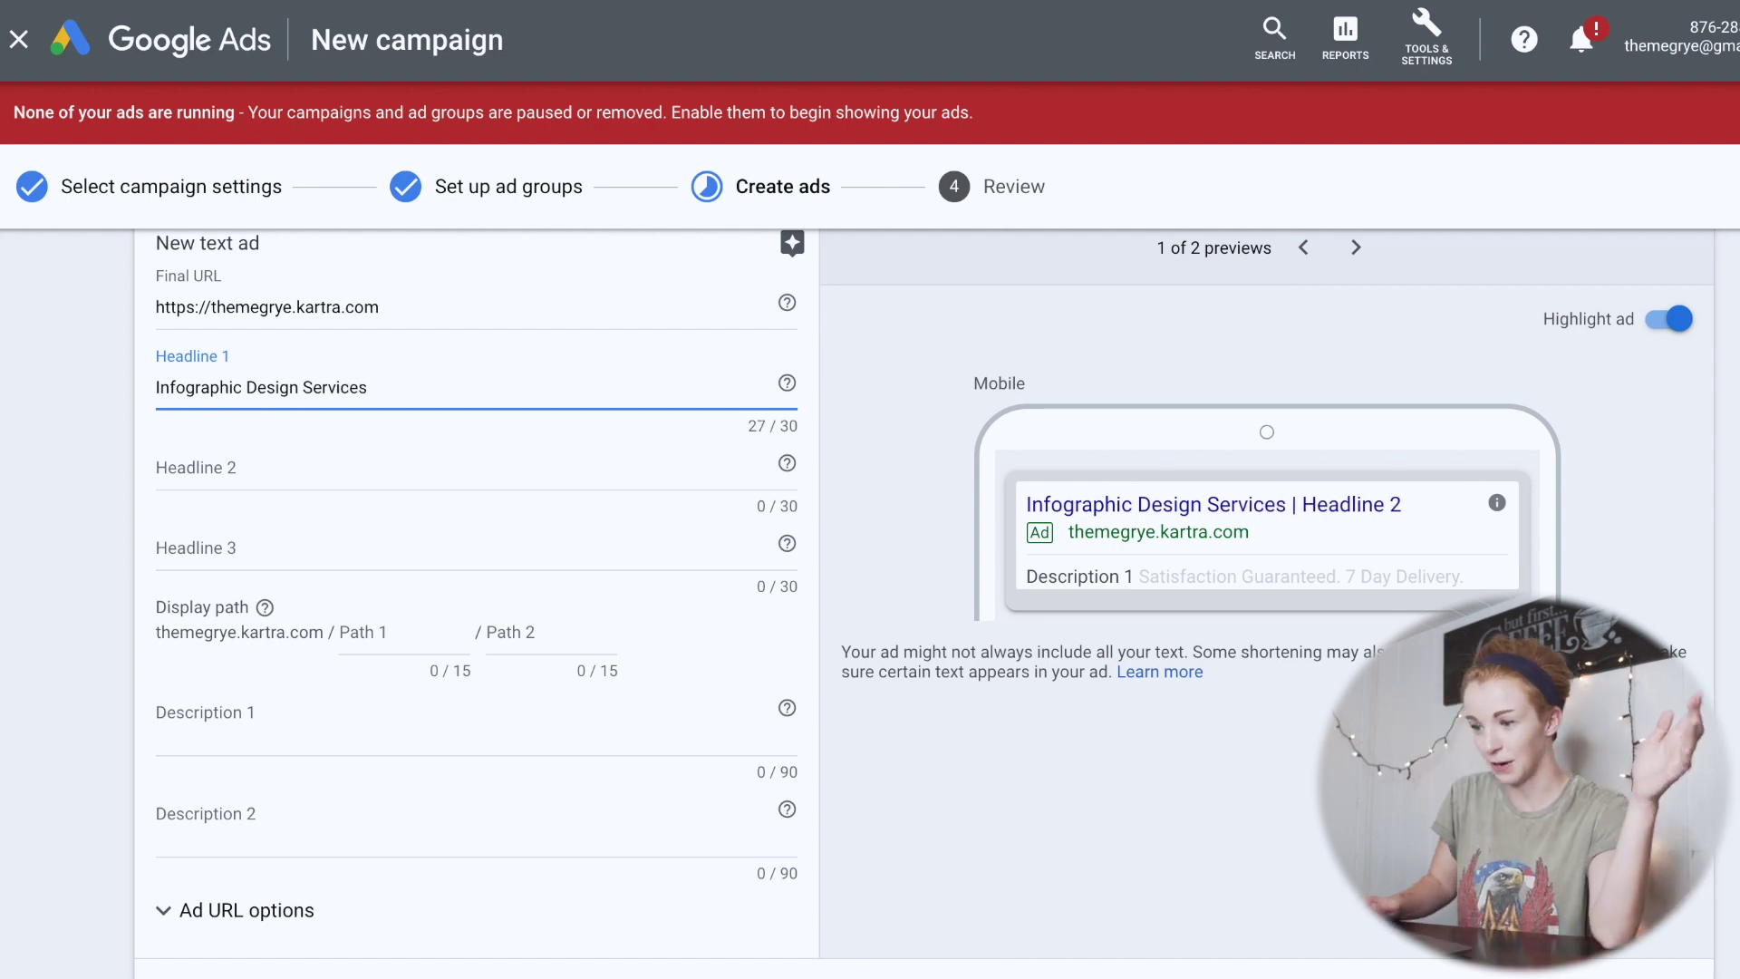
key("BackSpace")
key("BackSpace")
left_click(321, 554)
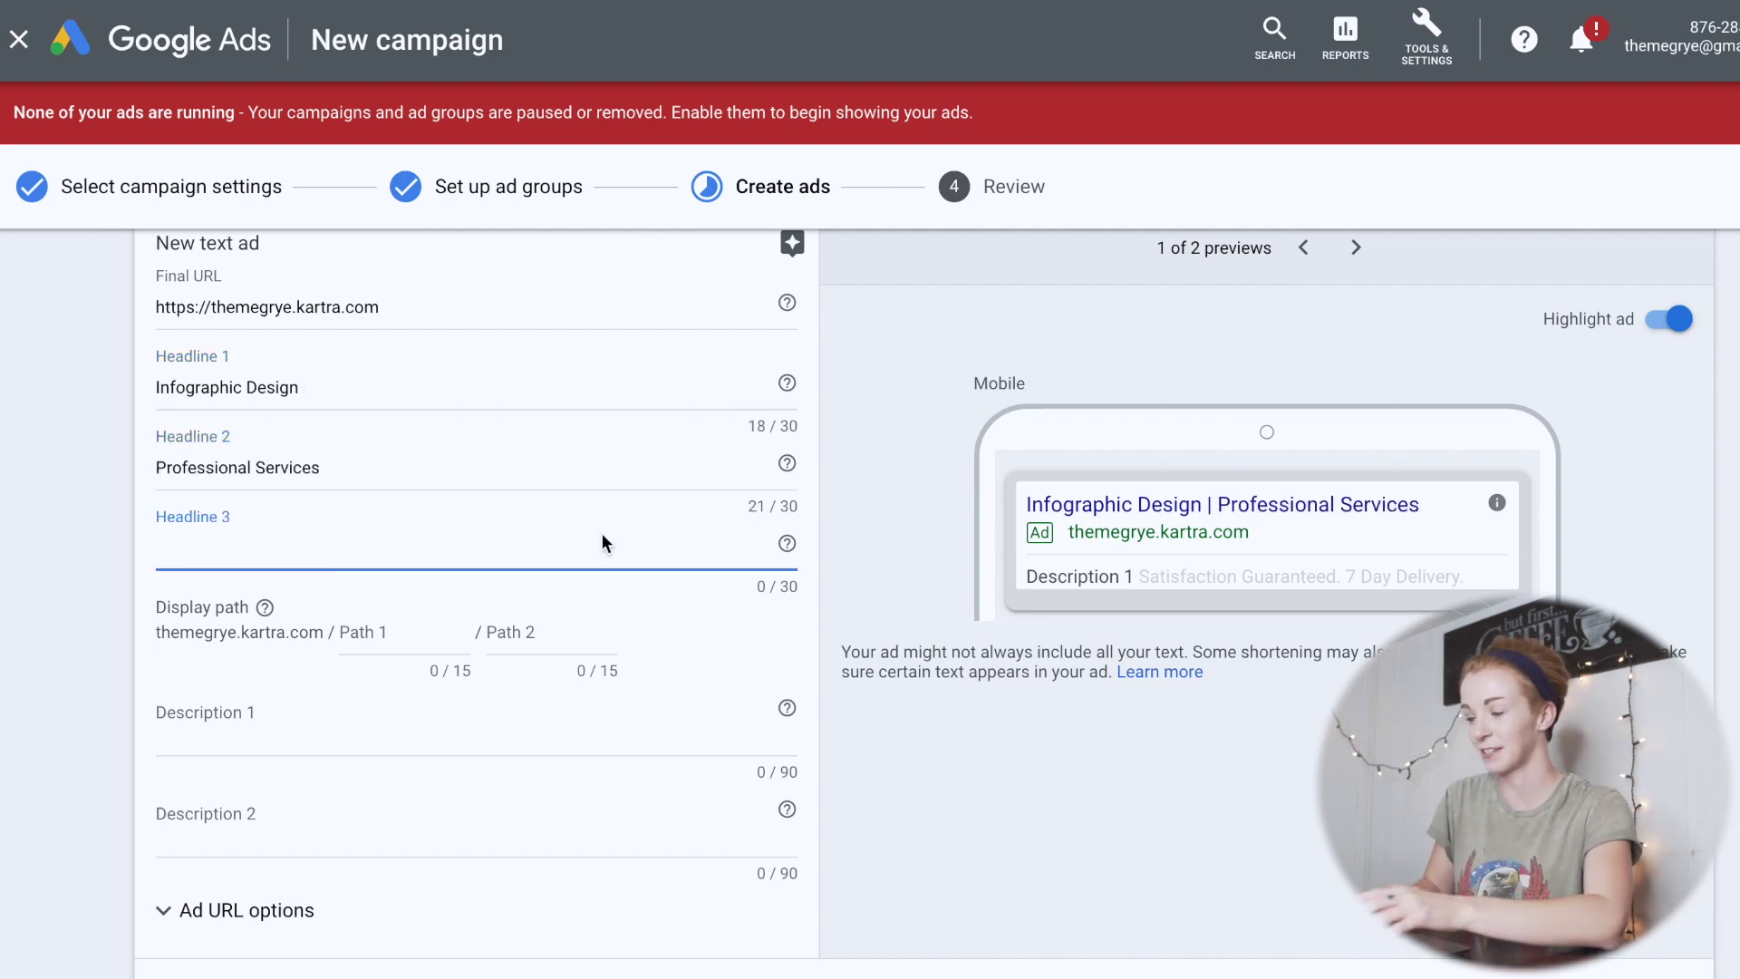